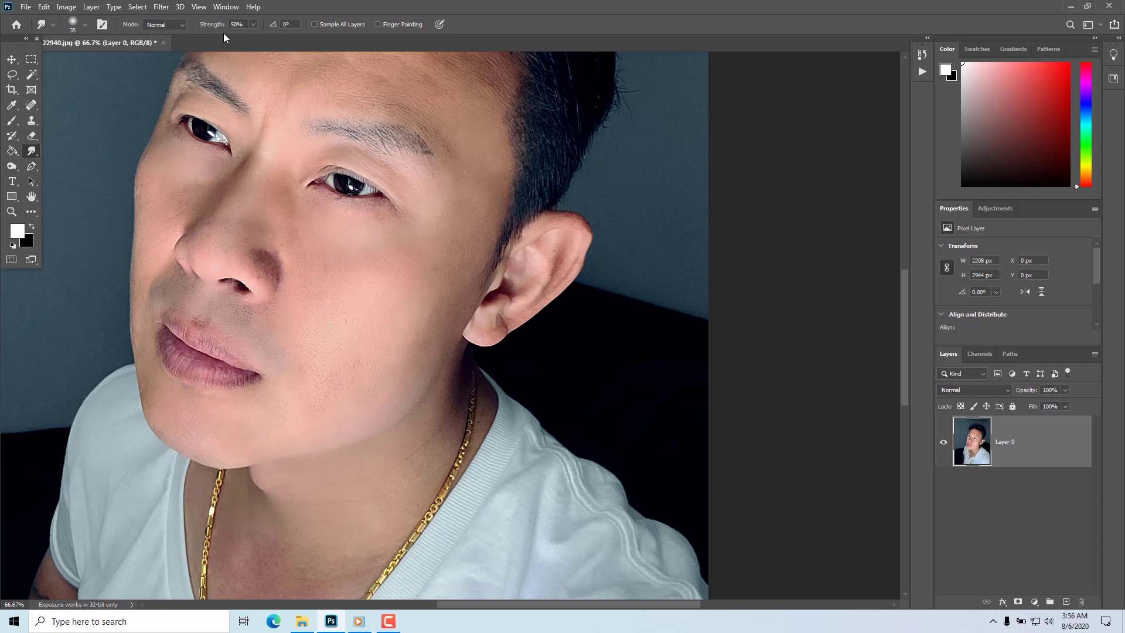
# Step: Add Layer 1 above the photo and paint a white 100 px Hard Round dot on the cheek
pyautogui.click(1036, 526)
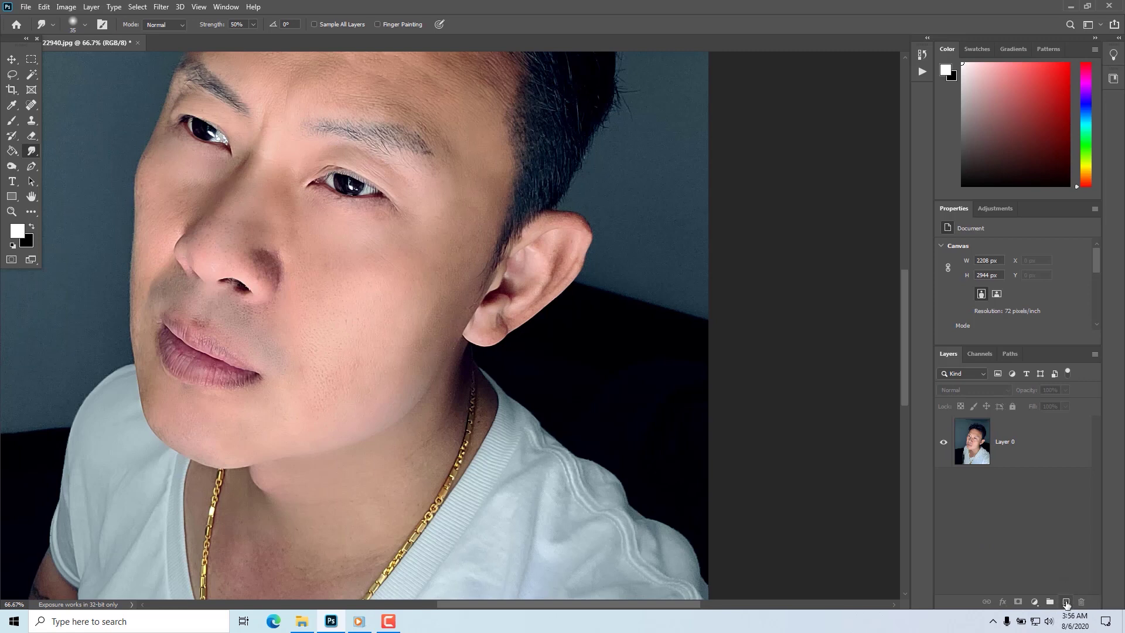
pyautogui.click(1066, 604)
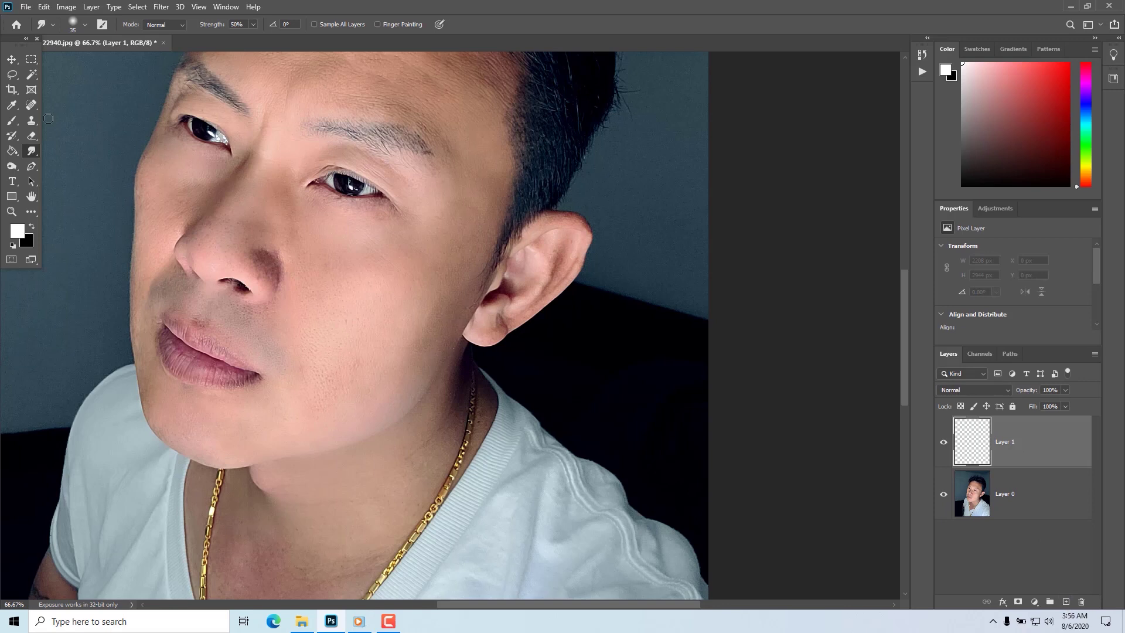
pyautogui.click(11, 122)
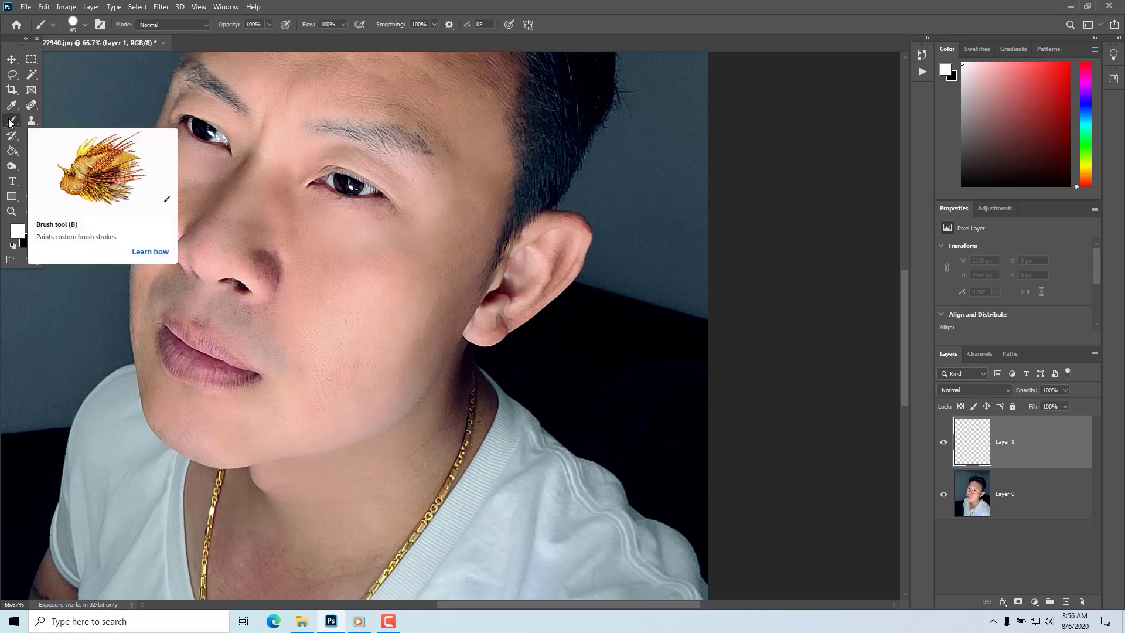
pyautogui.click(85, 24)
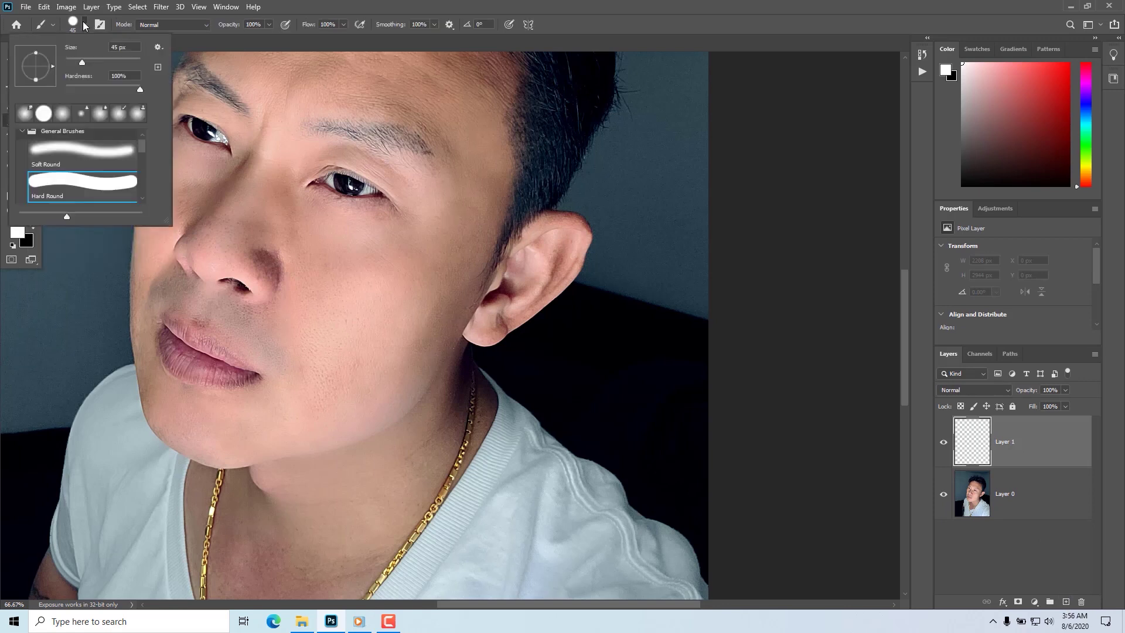
pyautogui.click(100, 152)
pyautogui.click(104, 182)
pyautogui.moveTo(83, 64); pyautogui.dragTo(81, 61)
pyautogui.click(103, 62)
pyautogui.press('Return')
pyautogui.click(310, 265)
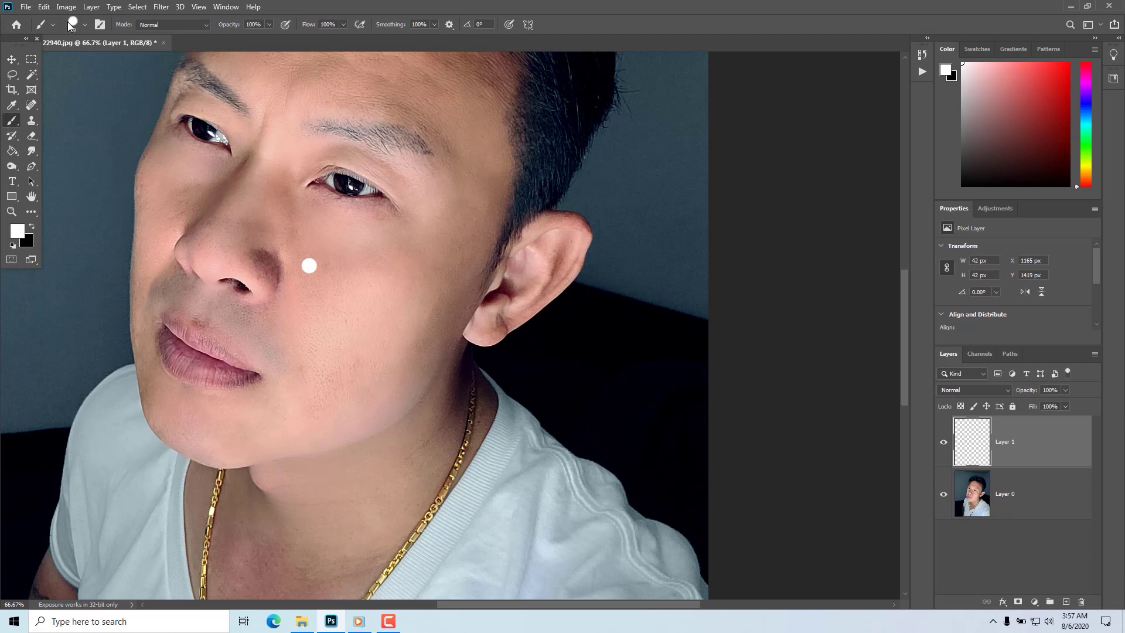
# Step: Use the Smudge tool to drag the white cheek dot upward into a teardrop
pyautogui.click(32, 151)
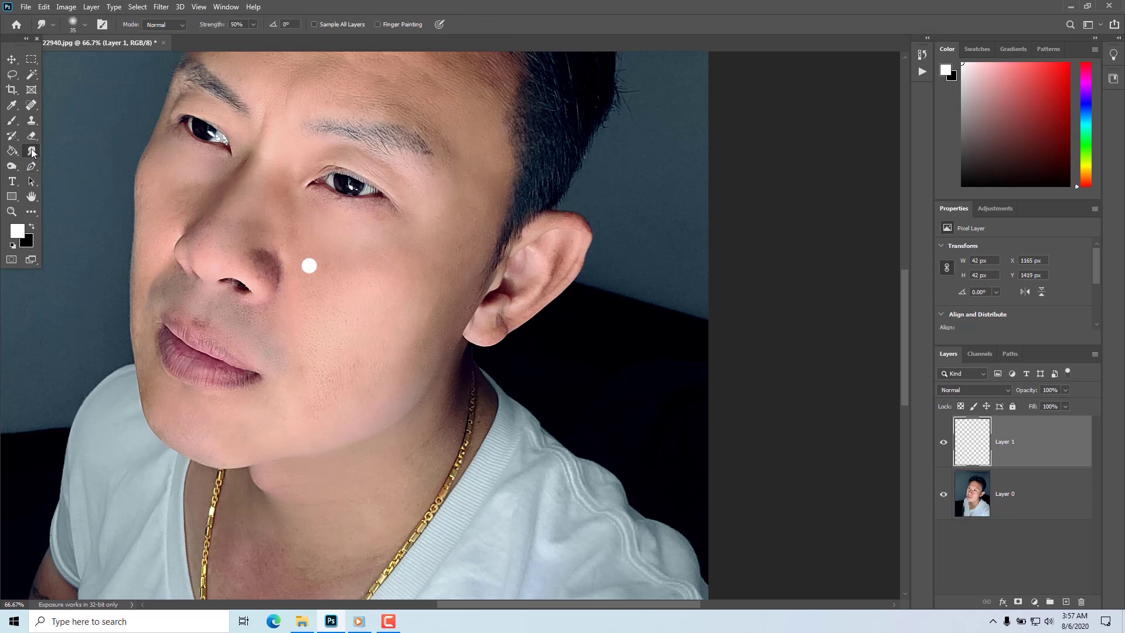
pyautogui.moveTo(309, 266); pyautogui.dragTo(303, 236)
# Step: Set Layer 1's Fill Opacity to 0% and enable a Drop Shadow layer effect
pyautogui.doubleClick(1047, 441)
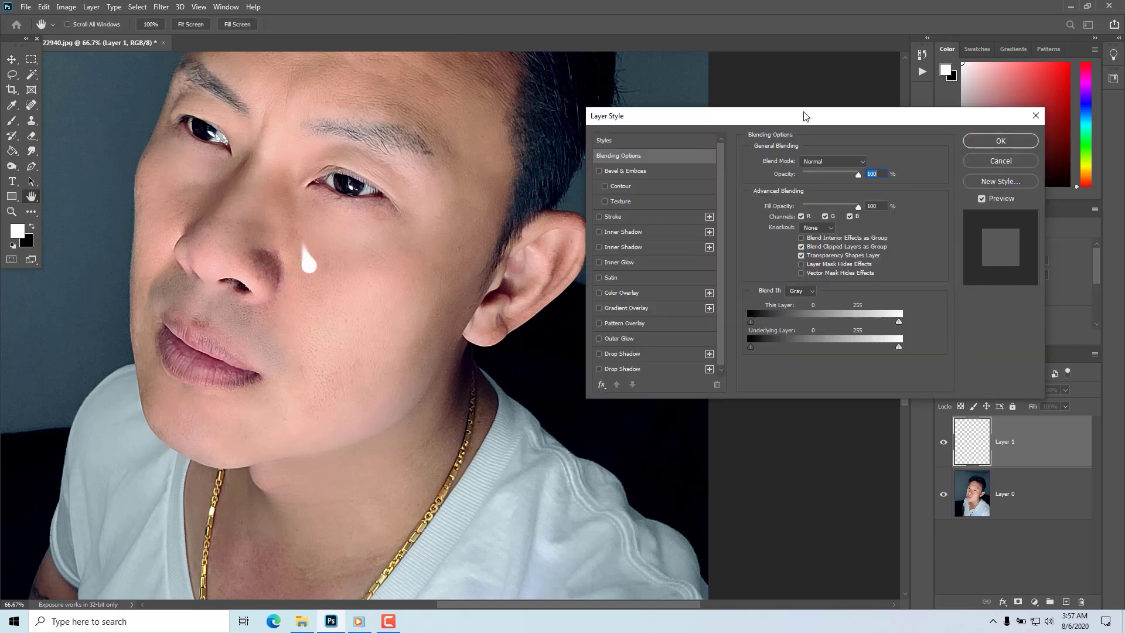
pyautogui.moveTo(810, 119); pyautogui.dragTo(776, 21)
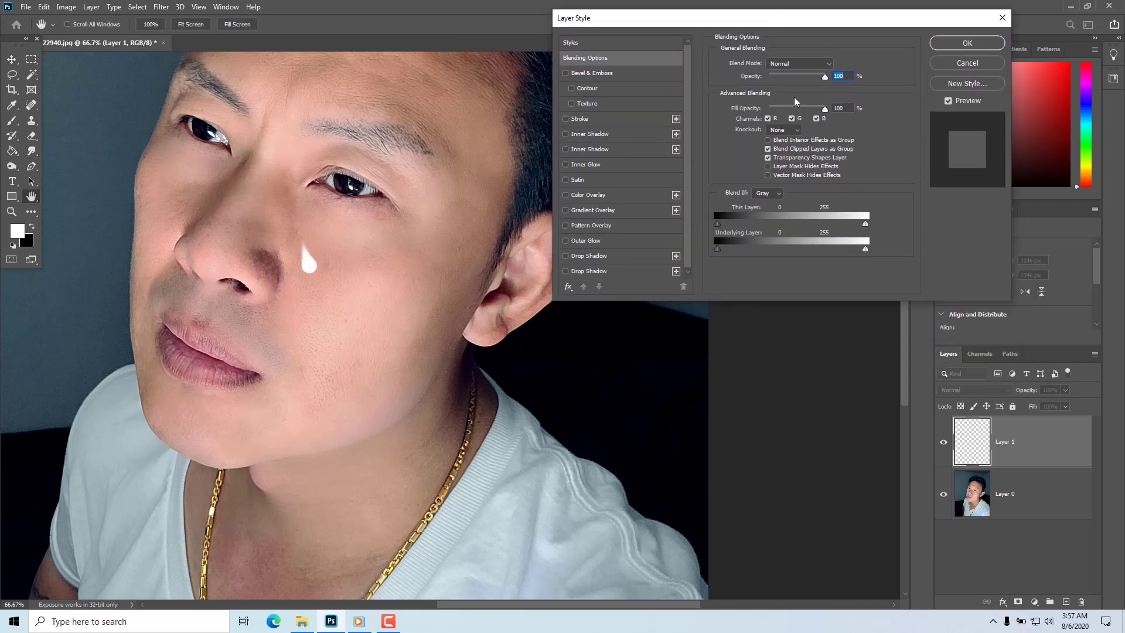
pyautogui.click(825, 110)
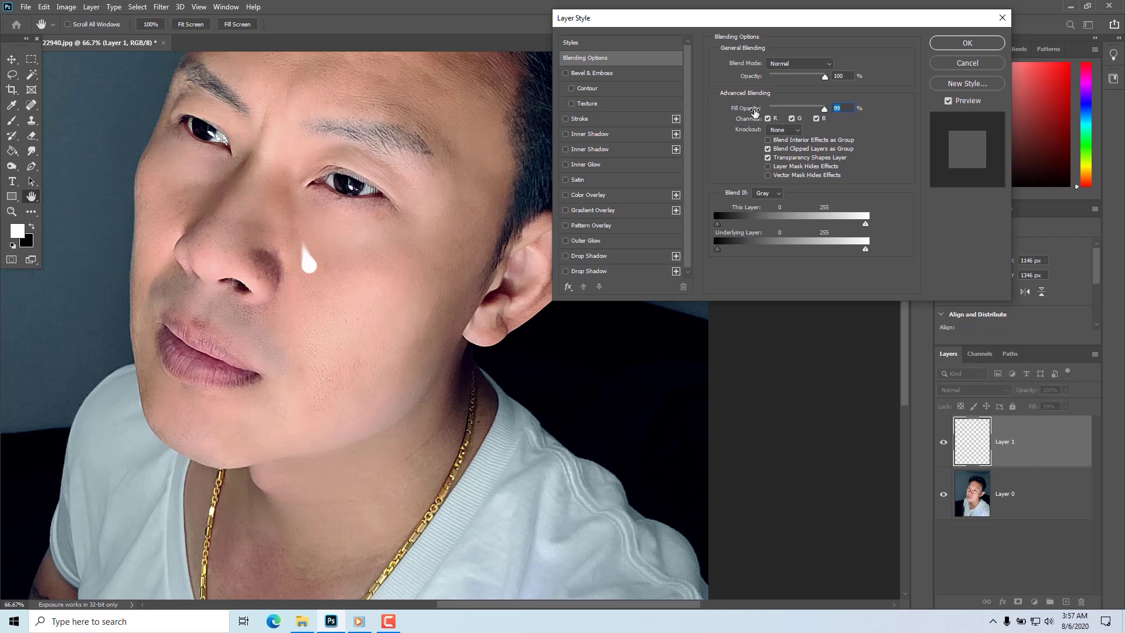
pyautogui.moveTo(823, 112); pyautogui.dragTo(745, 114)
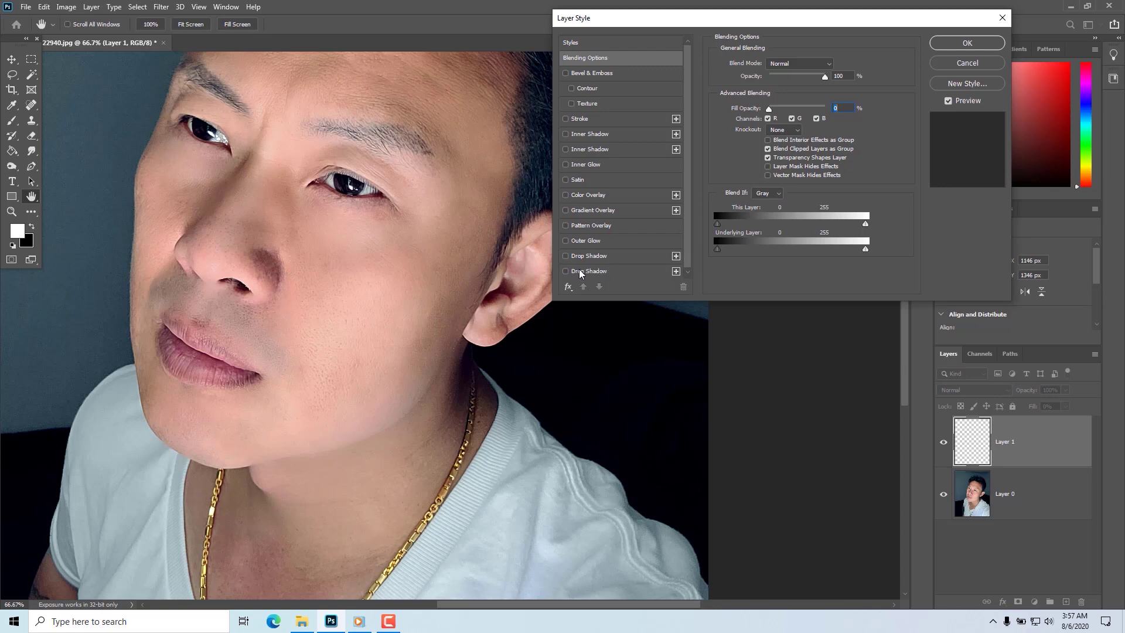
pyautogui.click(566, 271)
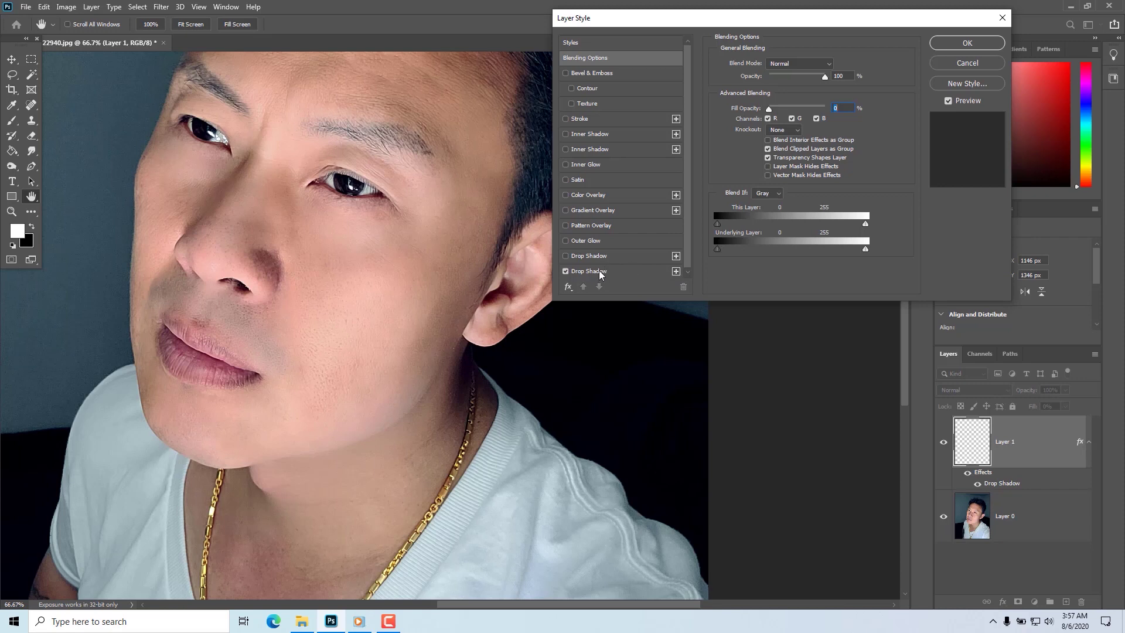
pyautogui.click(600, 273)
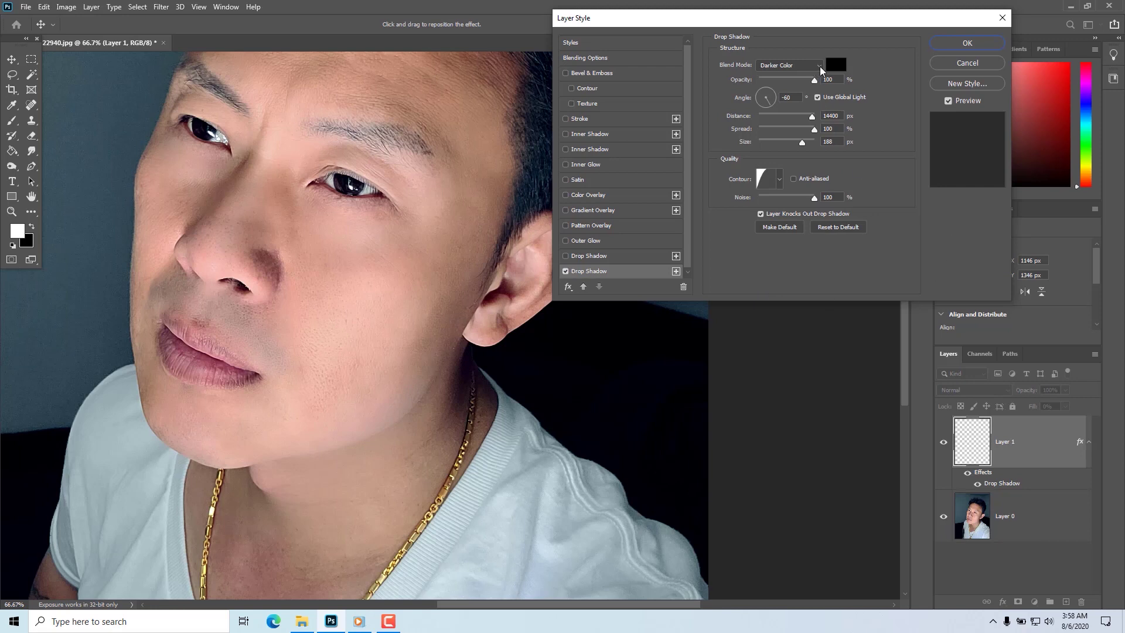
# Step: Set the drop shadow to Multiply, Linear contour, 4 px distance, 0% spread, 8 px size, 0% noise
pyautogui.click(819, 66)
pyautogui.click(775, 111)
pyautogui.click(780, 179)
pyautogui.click(708, 209)
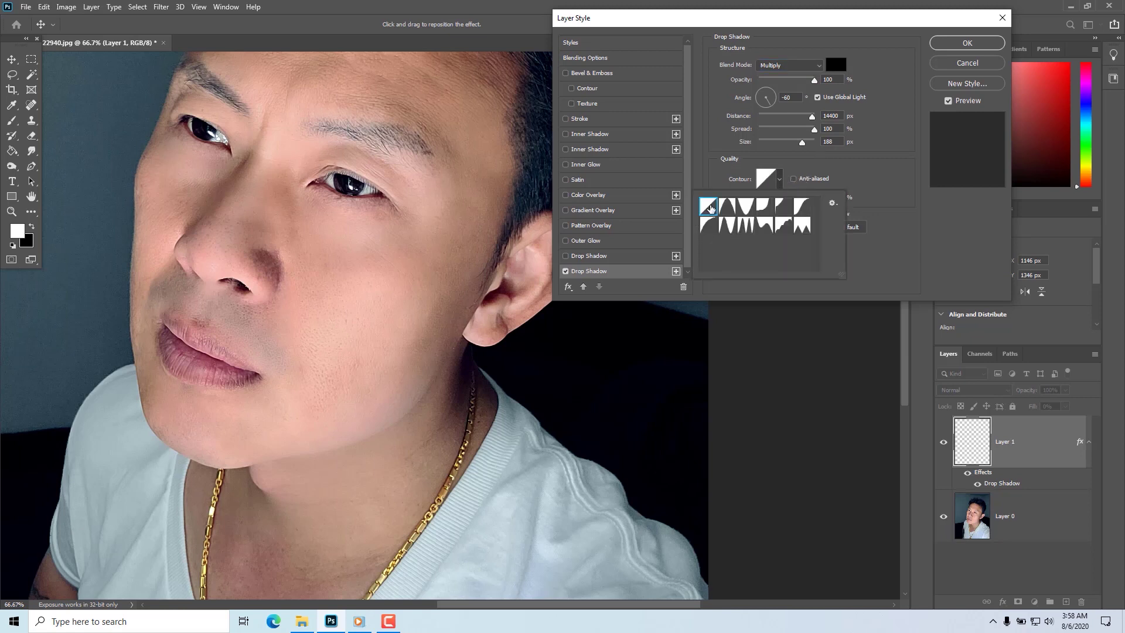
pyautogui.click(882, 128)
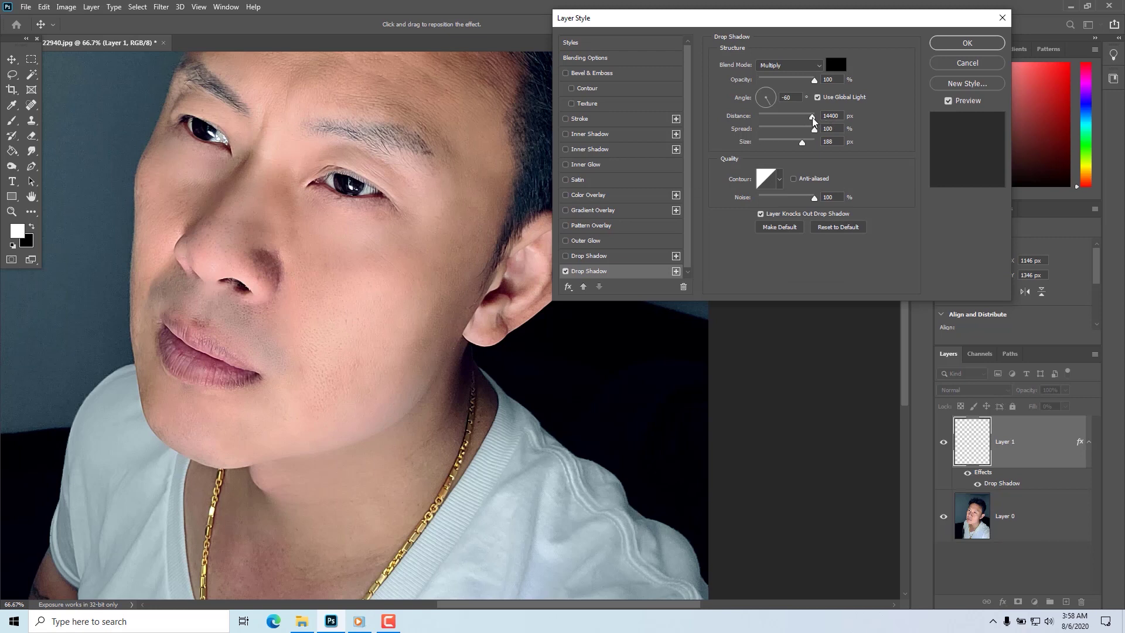
pyautogui.moveTo(813, 121); pyautogui.dragTo(741, 120)
pyautogui.moveTo(814, 129); pyautogui.dragTo(732, 142)
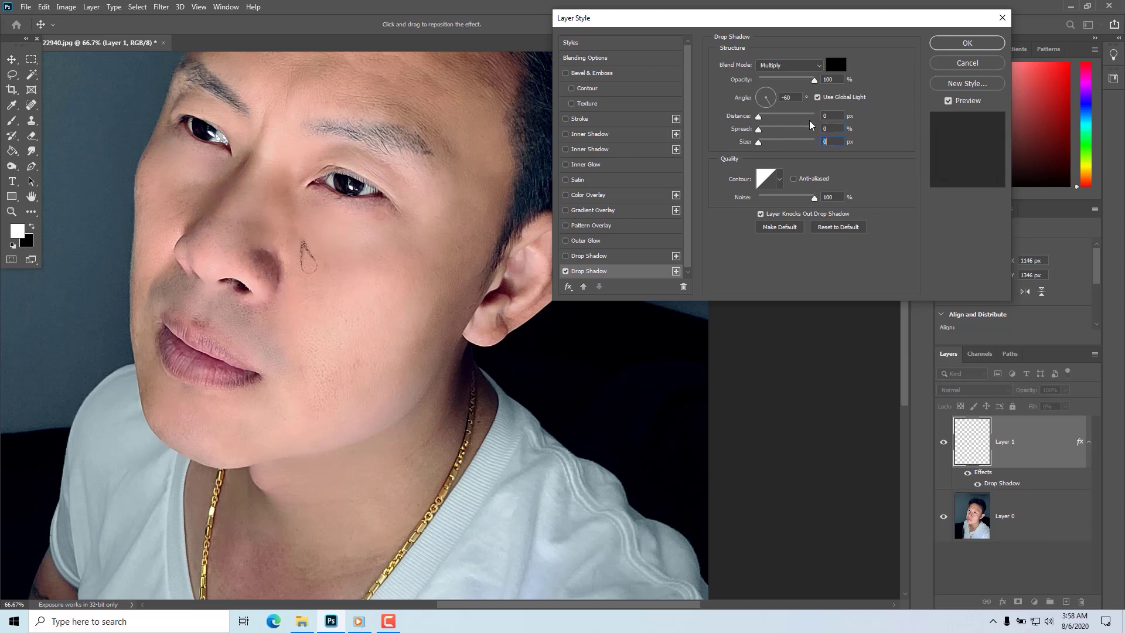
pyautogui.click(828, 115)
pyautogui.write('4')
pyautogui.write('8')
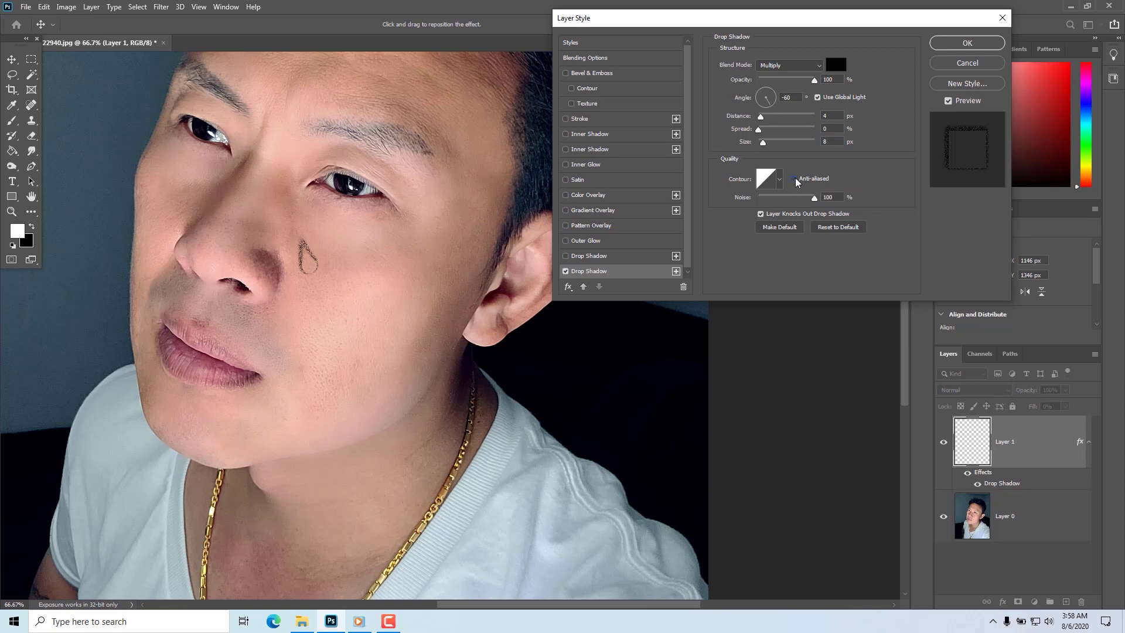
pyautogui.moveTo(814, 197)
pyautogui.mouseDown()
pyautogui.moveTo(741, 214)
pyautogui.moveTo(815, 198)
pyautogui.moveTo(743, 202)
pyautogui.mouseUp()
# Step: Set the drop shadow angle to 64°
pyautogui.click(767, 95)
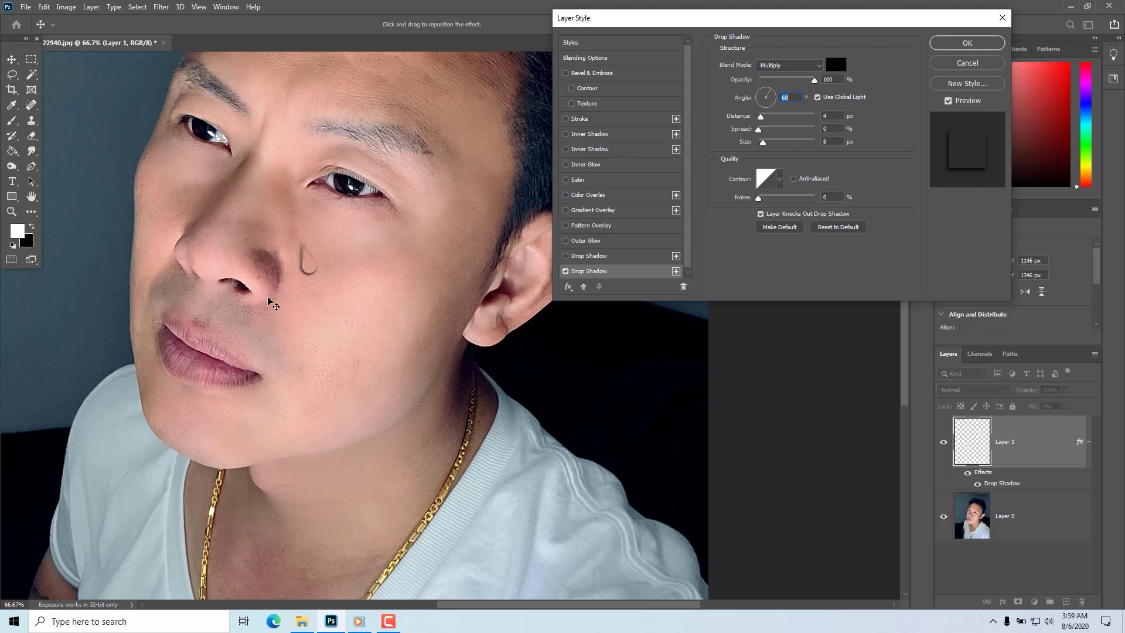
pyautogui.click(763, 92)
pyautogui.click(772, 102)
pyautogui.click(771, 96)
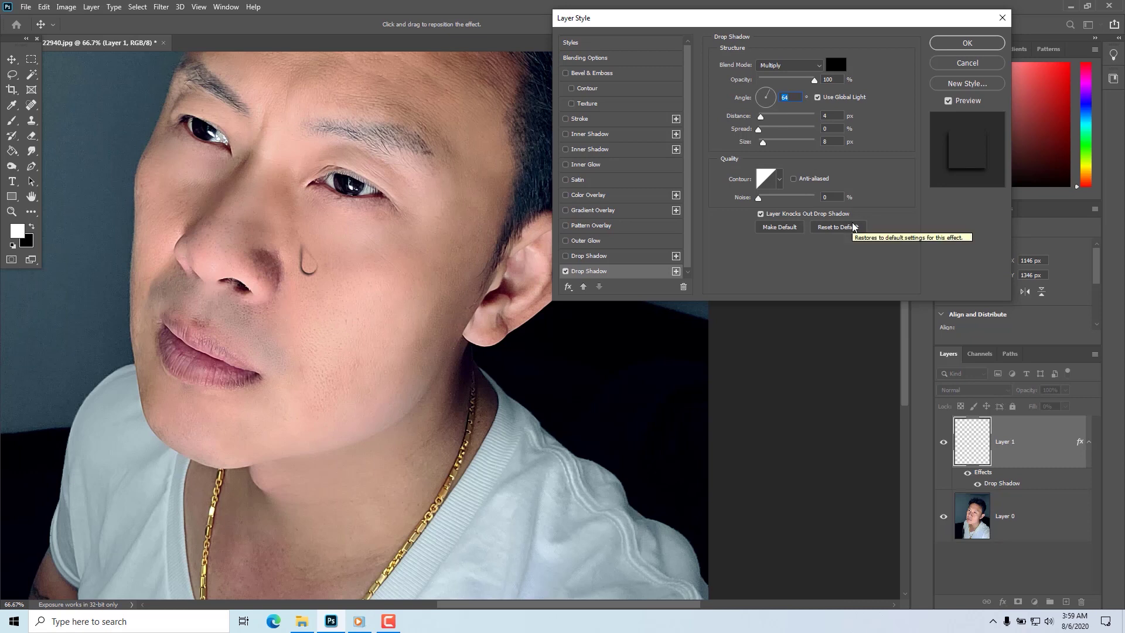
# Step: Zoom in on the teardrop to inspect it, then zoom back out to 100%
pyautogui.click(853, 227)
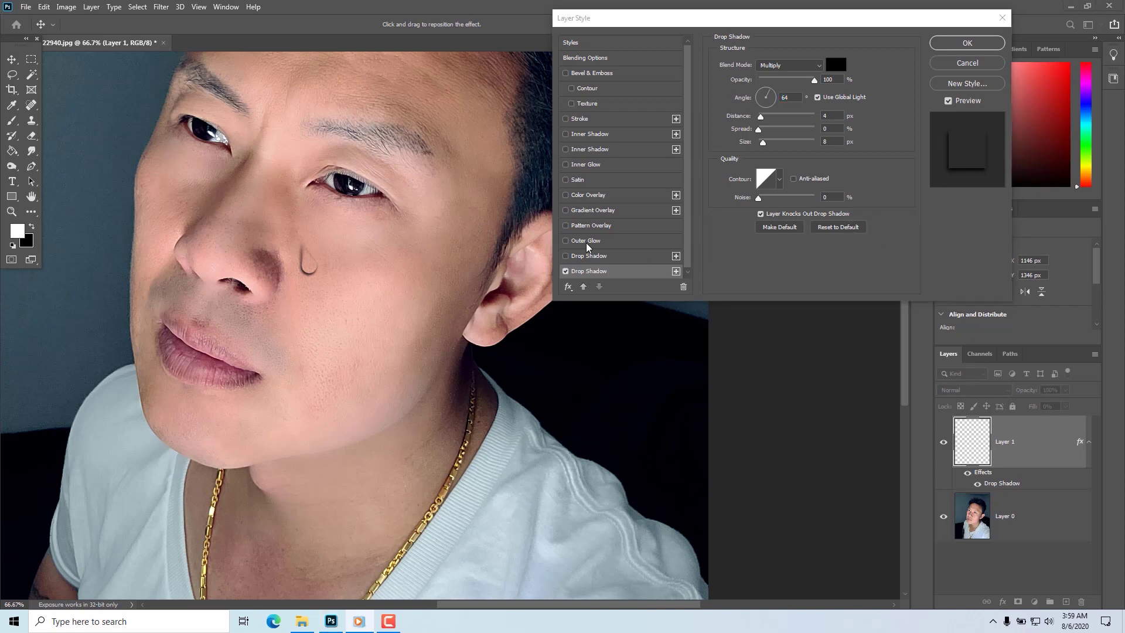
pyautogui.click(299, 283)
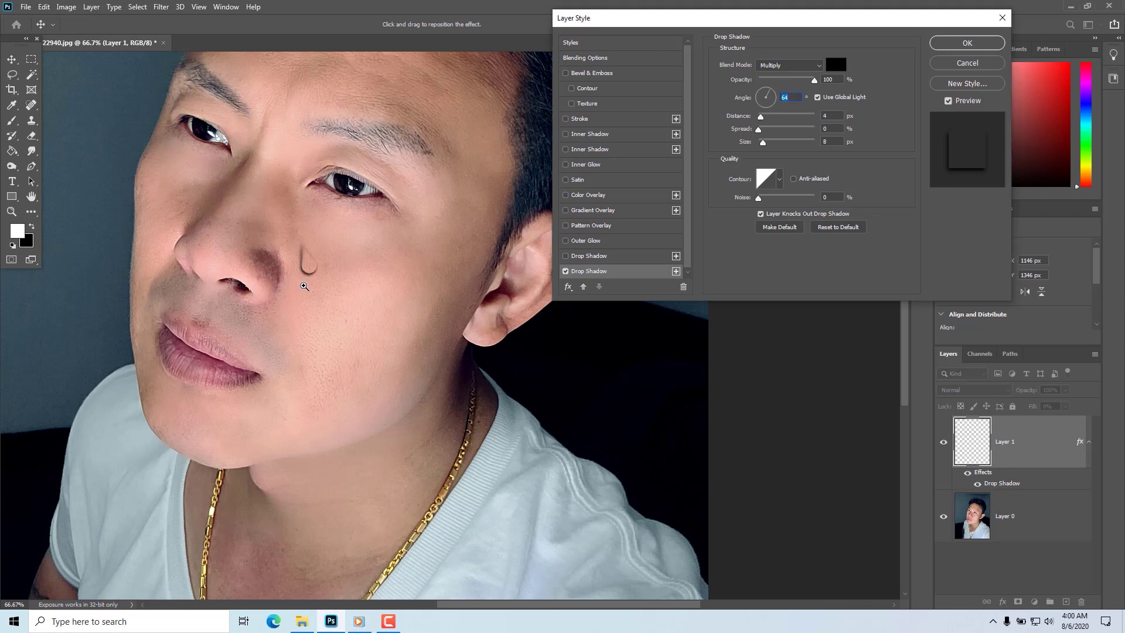
pyautogui.keyDown('ctrl'); pyautogui.click(293, 281); pyautogui.keyUp('ctrl')
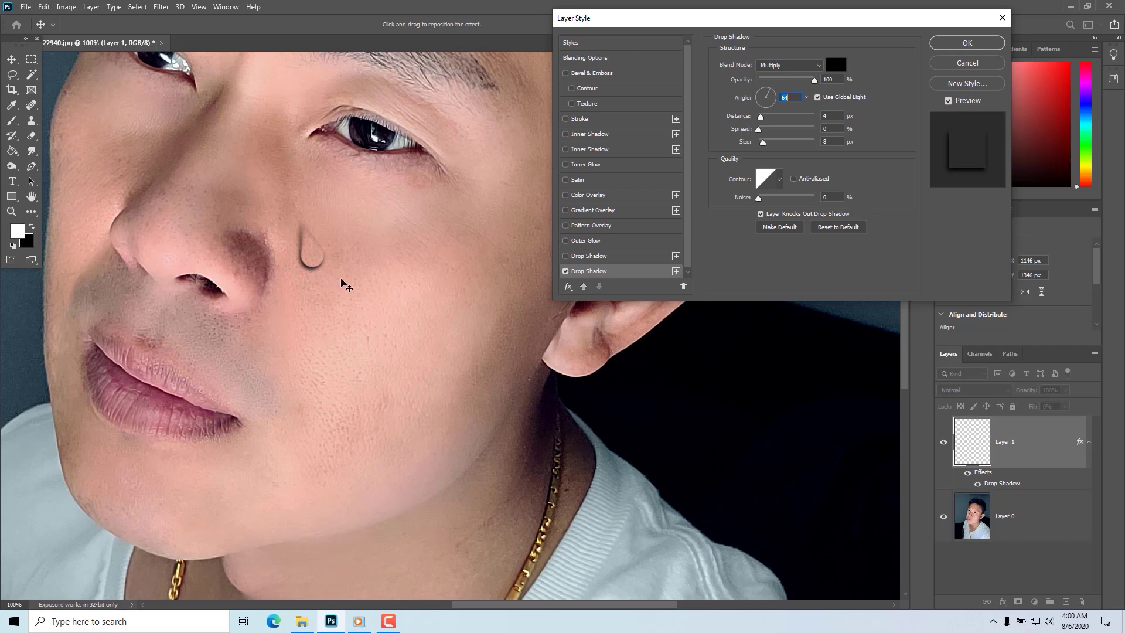
pyautogui.keyDown('ctrl'); pyautogui.click(342, 281); pyautogui.keyUp('ctrl')
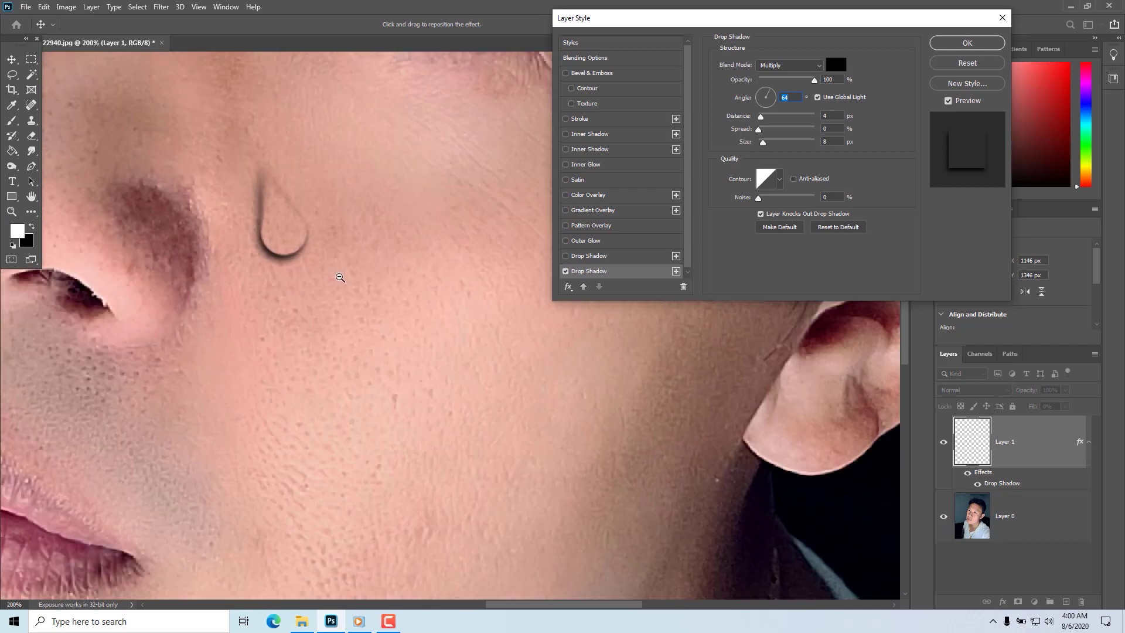
pyautogui.keyDown('alt'); pyautogui.click(340, 277); pyautogui.keyUp('alt')
pyautogui.hotkey('alt', 'space')
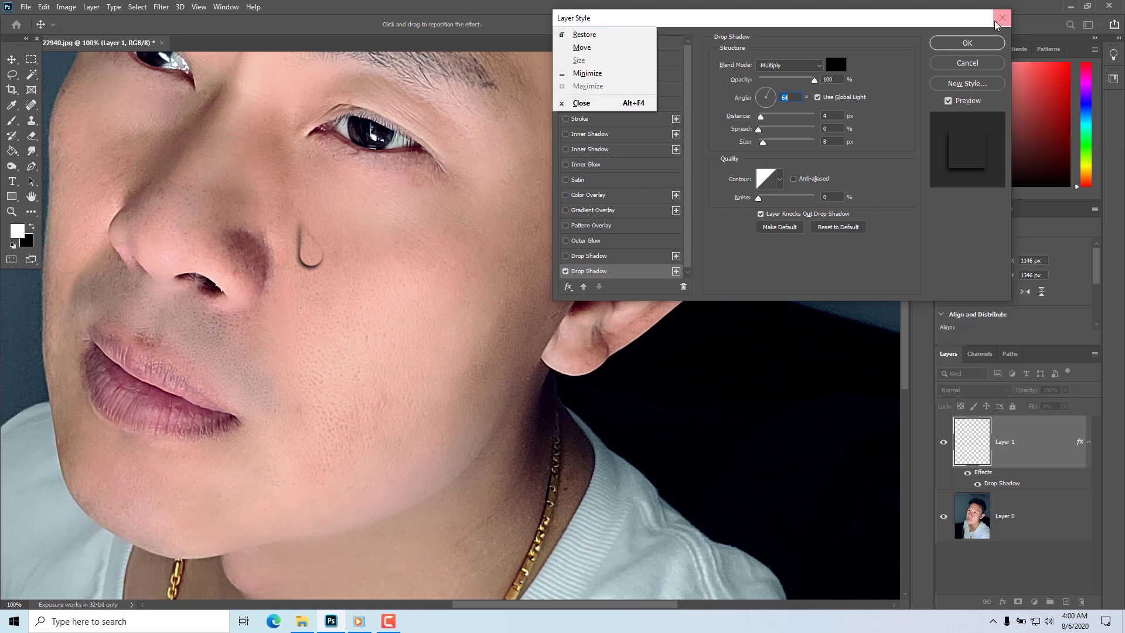
pyautogui.press('Escape')
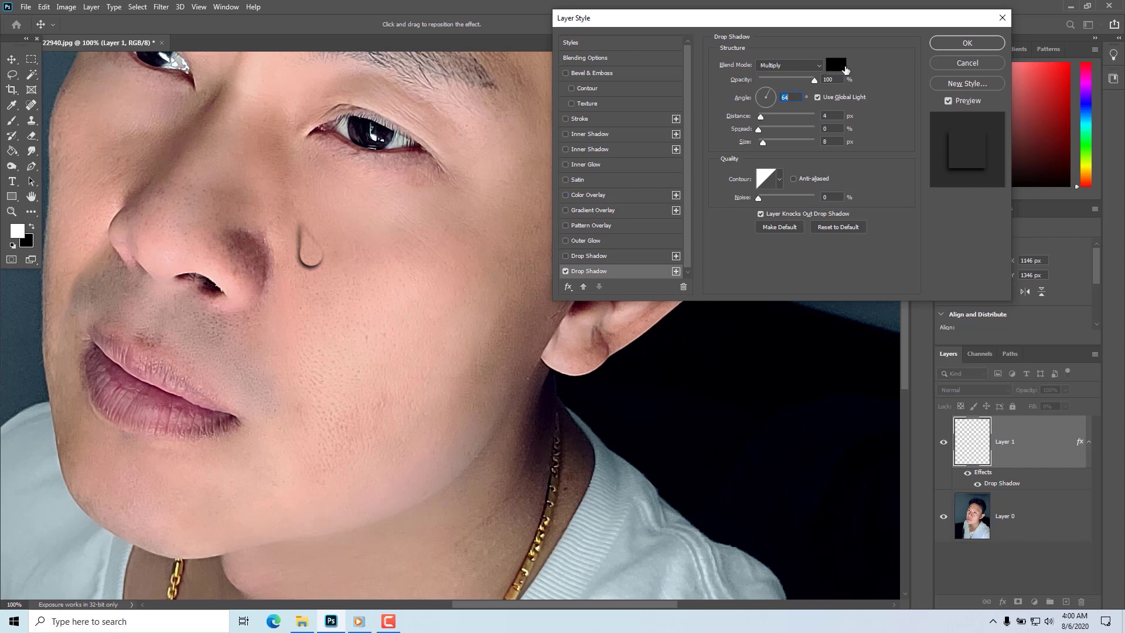
# Step: Sample the cheek's skin tone as the drop shadow colour
pyautogui.click(836, 64)
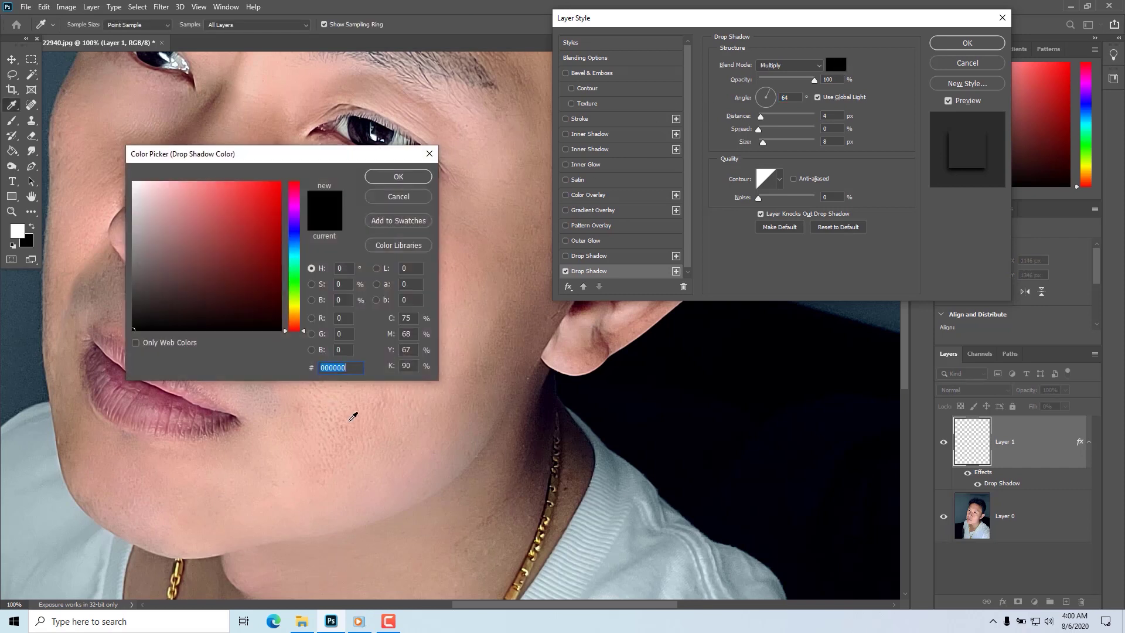
pyautogui.click(460, 261)
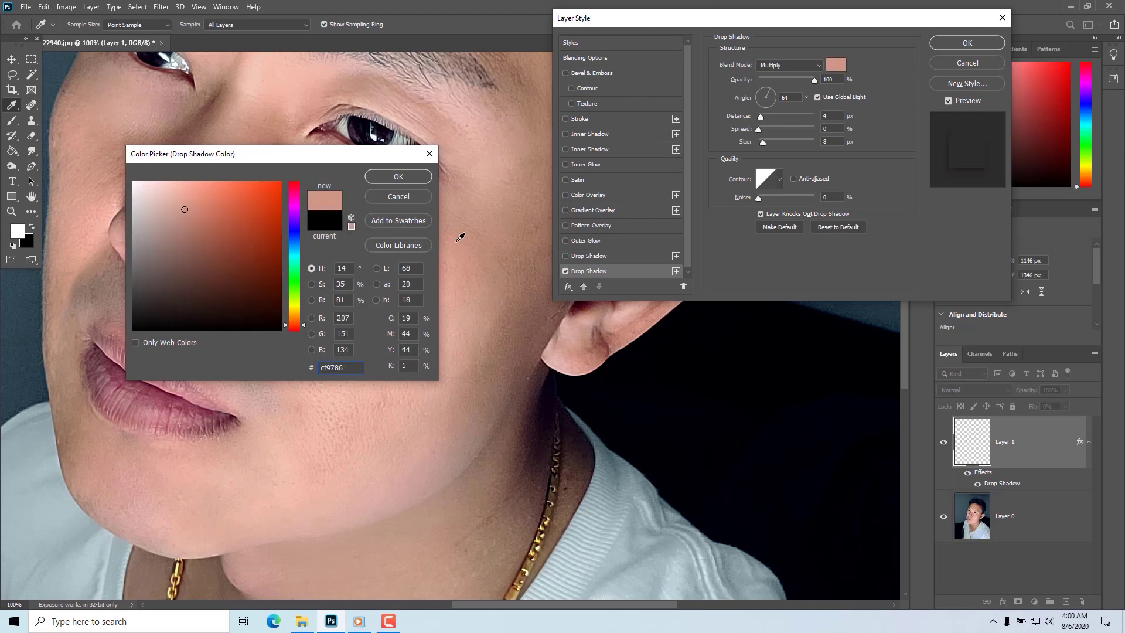
pyautogui.click(397, 178)
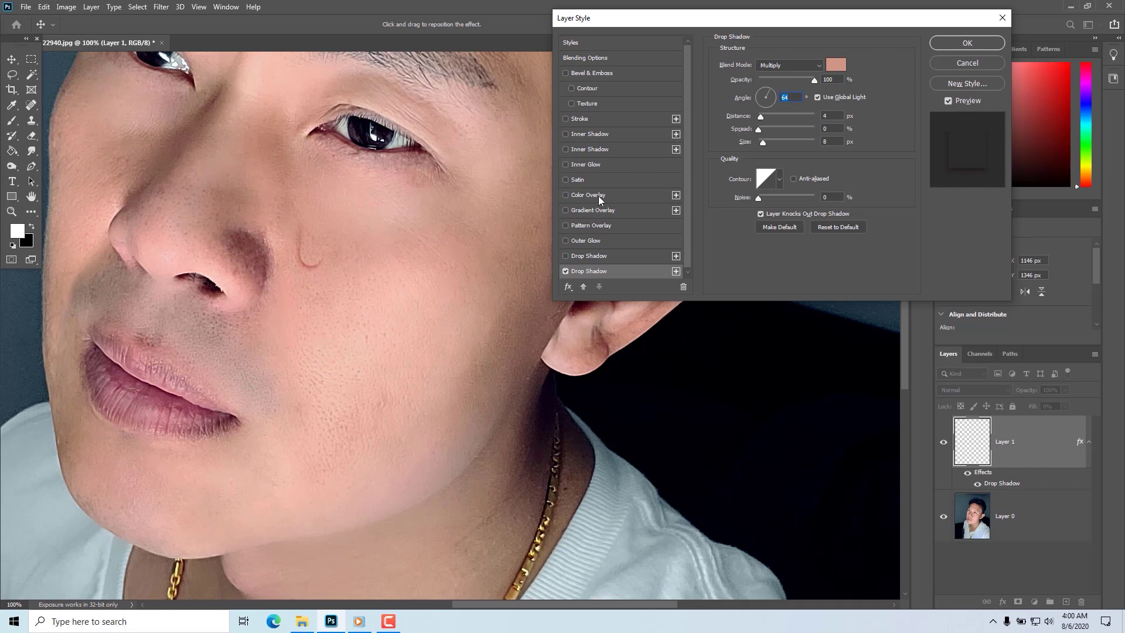
# Step: Change the drop shadow colour to a darker muted brown, #ad7d6e
pyautogui.click(836, 69)
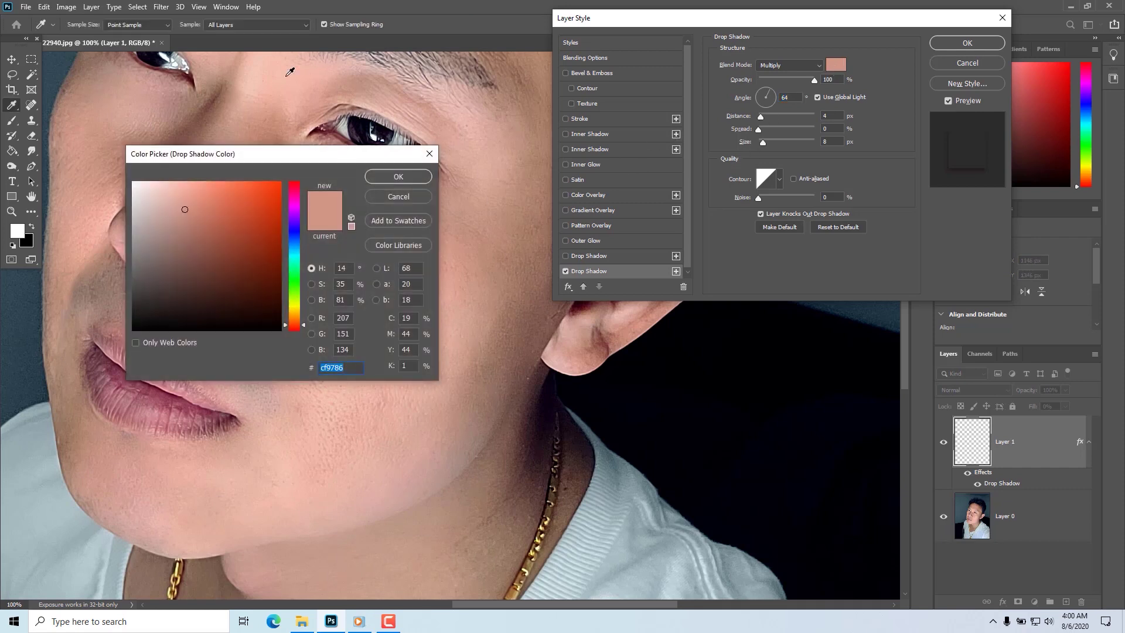
pyautogui.moveTo(231, 158); pyautogui.dragTo(315, 363)
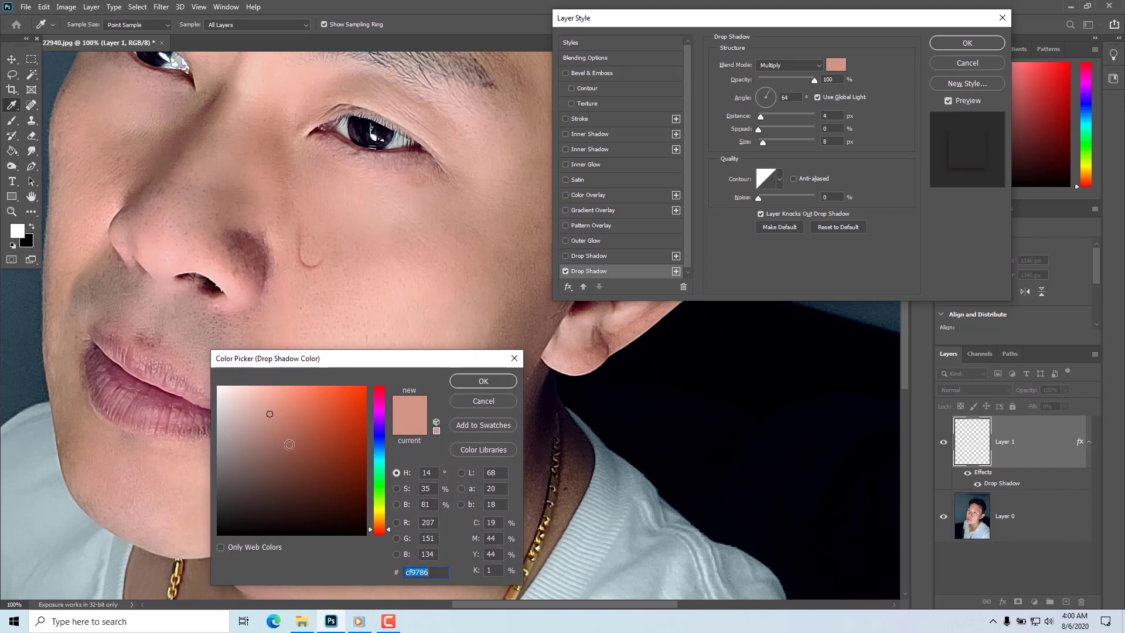
pyautogui.click(290, 427)
pyautogui.click(280, 412)
pyautogui.click(263, 448)
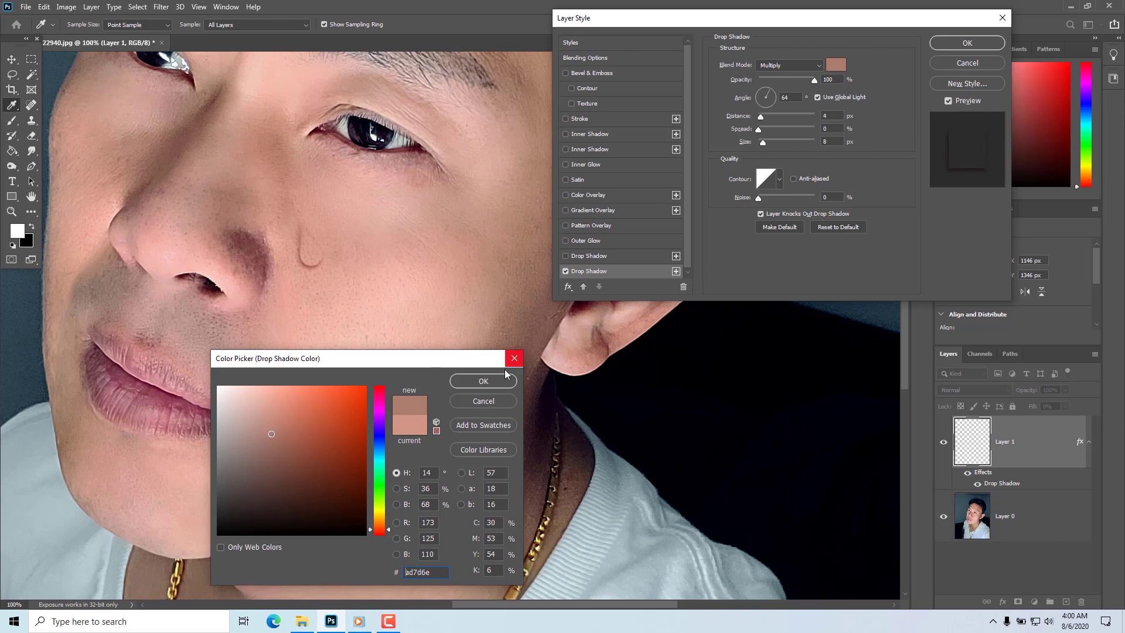
pyautogui.click(492, 381)
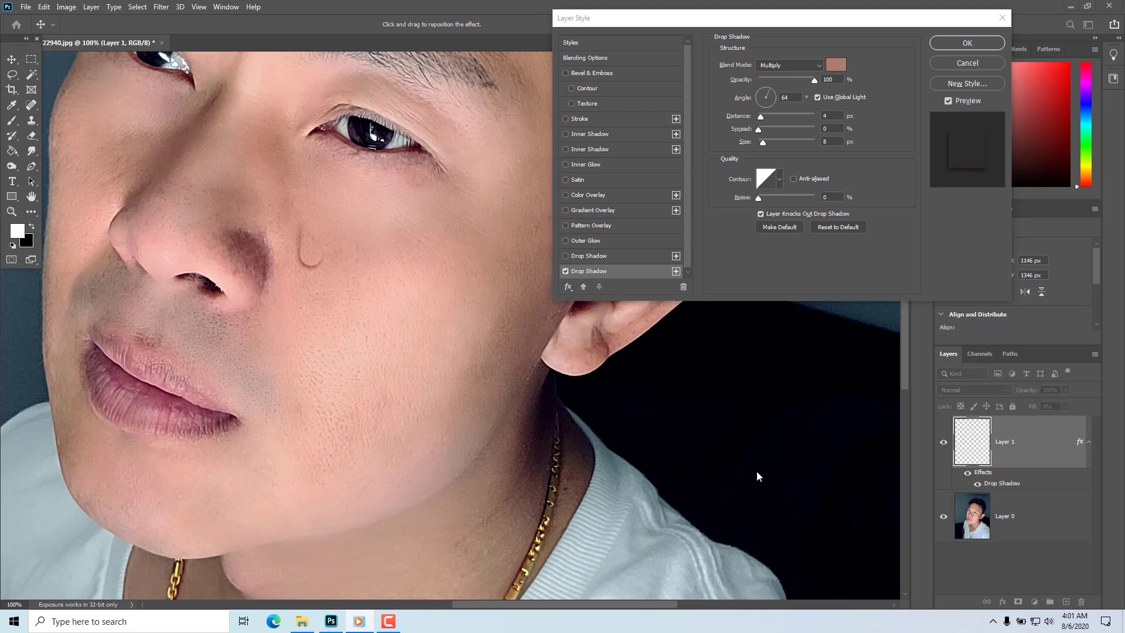
# Step: Set drop shadow opacity to 90% and size to 5 px, and add Bevel & Emboss
pyautogui.moveTo(768, 23); pyautogui.dragTo(837, 179)
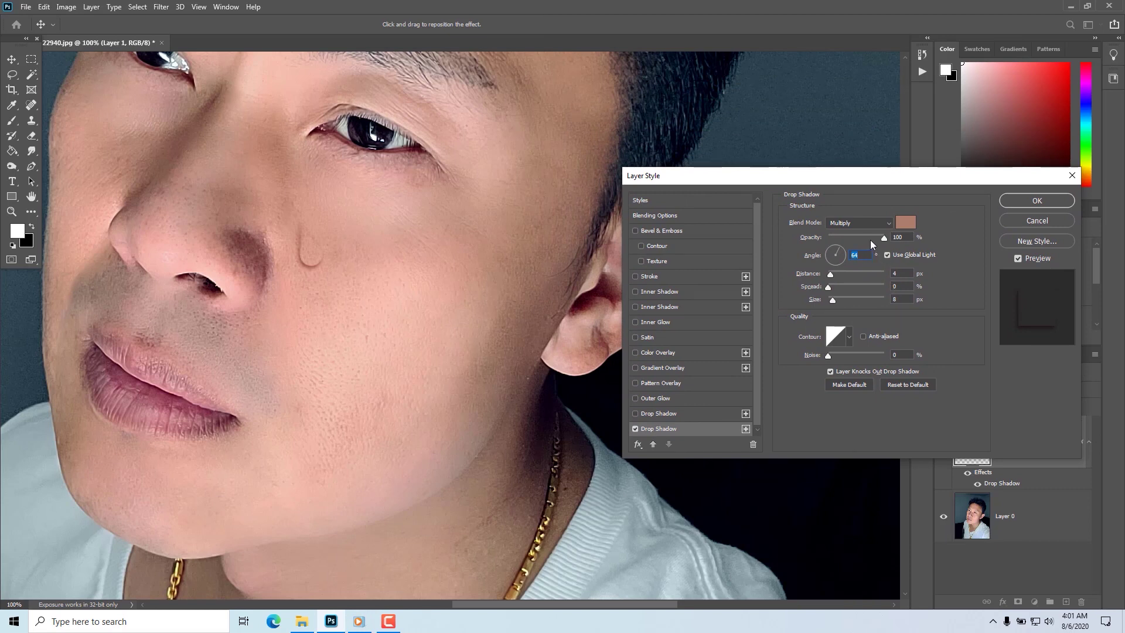
pyautogui.moveTo(884, 237)
pyautogui.mouseDown()
pyautogui.moveTo(857, 239)
pyautogui.moveTo(882, 240)
pyautogui.mouseUp()
pyautogui.moveTo(882, 240); pyautogui.dragTo(880, 240)
pyautogui.moveTo(832, 300)
pyautogui.mouseDown()
pyautogui.moveTo(821, 303)
pyautogui.moveTo(832, 305)
pyautogui.mouseUp()
pyautogui.moveTo(833, 305); pyautogui.dragTo(835, 306)
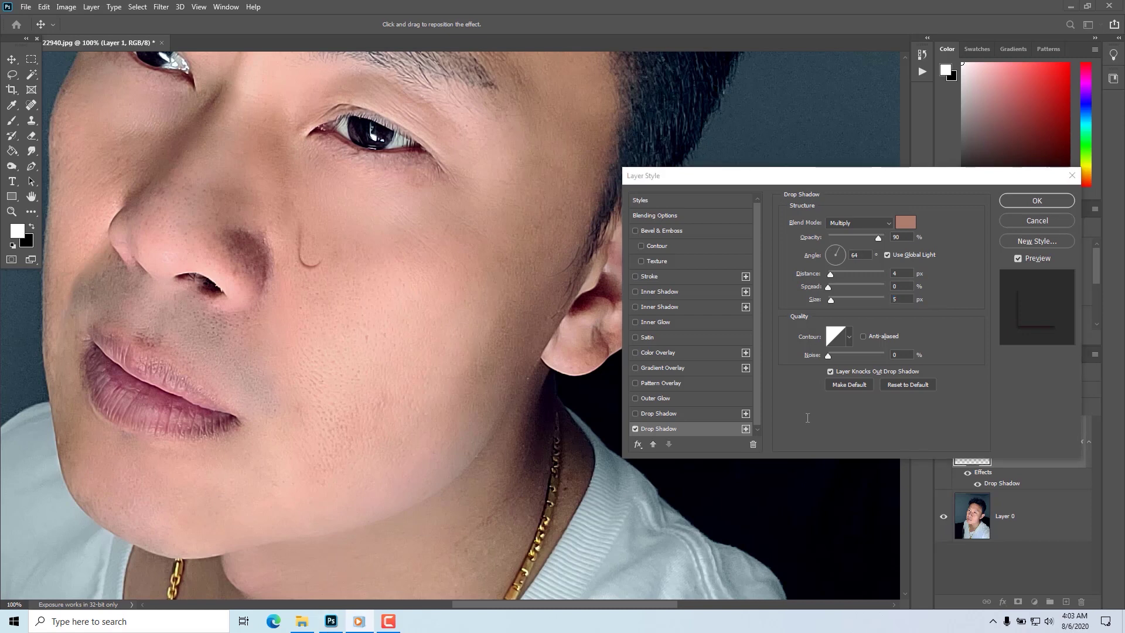
pyautogui.click(636, 230)
# Step: In Bevel & Emboss, set Shadow Mode opacity to 0% and Highlight Mode opacity to 10%
pyautogui.click(655, 230)
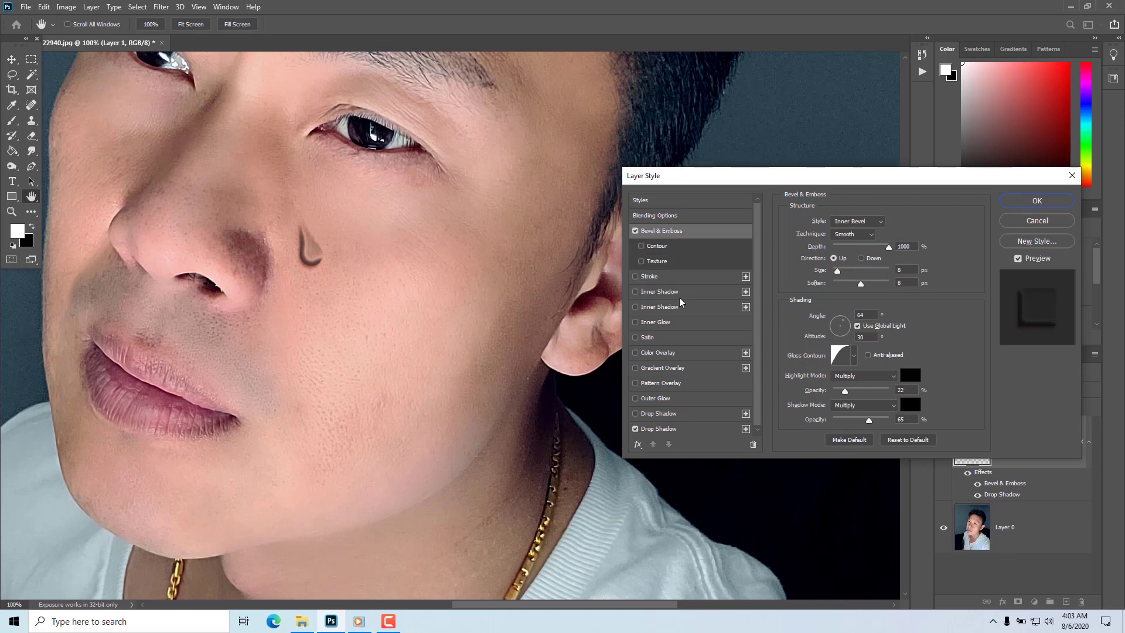
pyautogui.moveTo(871, 420); pyautogui.dragTo(819, 426)
pyautogui.moveTo(819, 425)
pyautogui.mouseDown()
pyautogui.moveTo(844, 423)
pyautogui.moveTo(824, 425)
pyautogui.mouseUp()
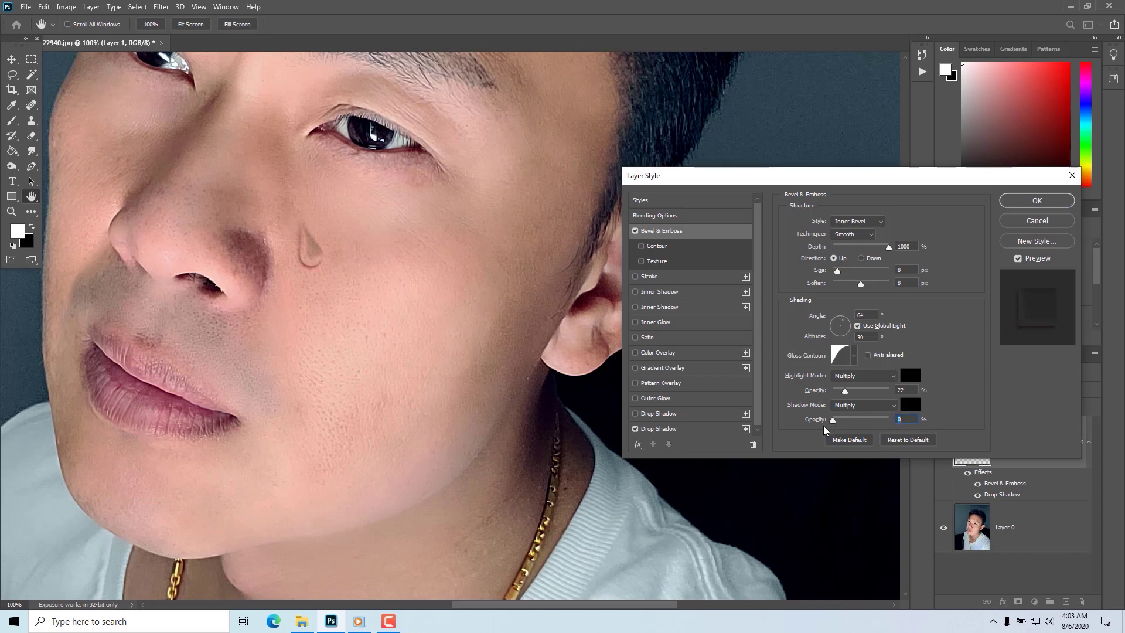
pyautogui.click(844, 389)
pyautogui.moveTo(844, 389); pyautogui.dragTo(838, 389)
# Step: Change the Bevel & Emboss highlight colour to white (#ffffff)
pyautogui.click(832, 420)
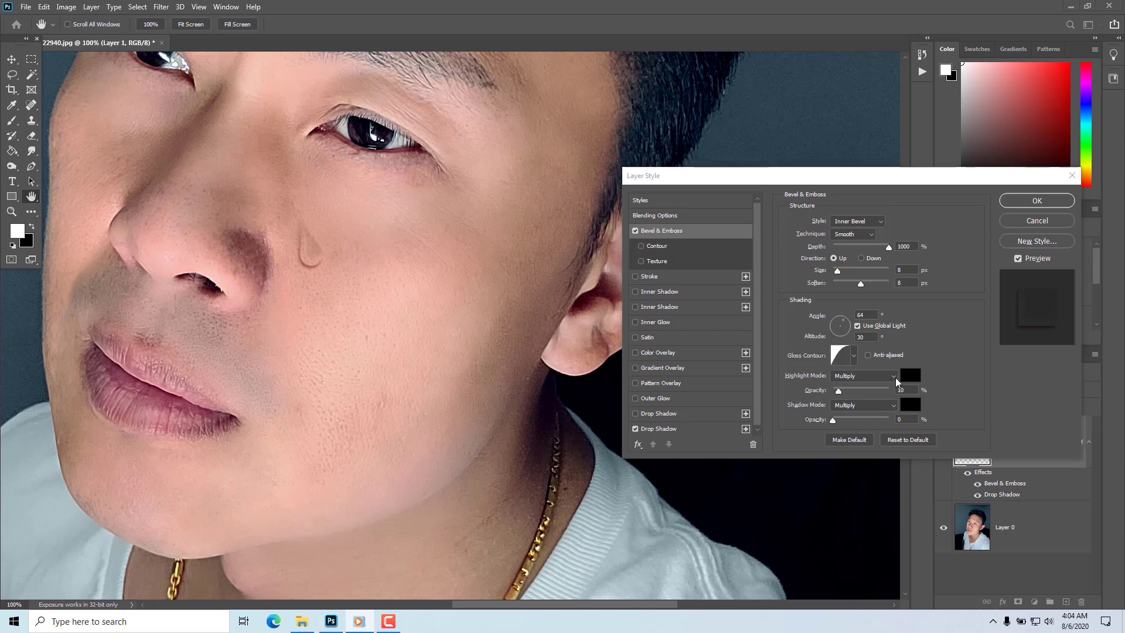
pyautogui.click(908, 375)
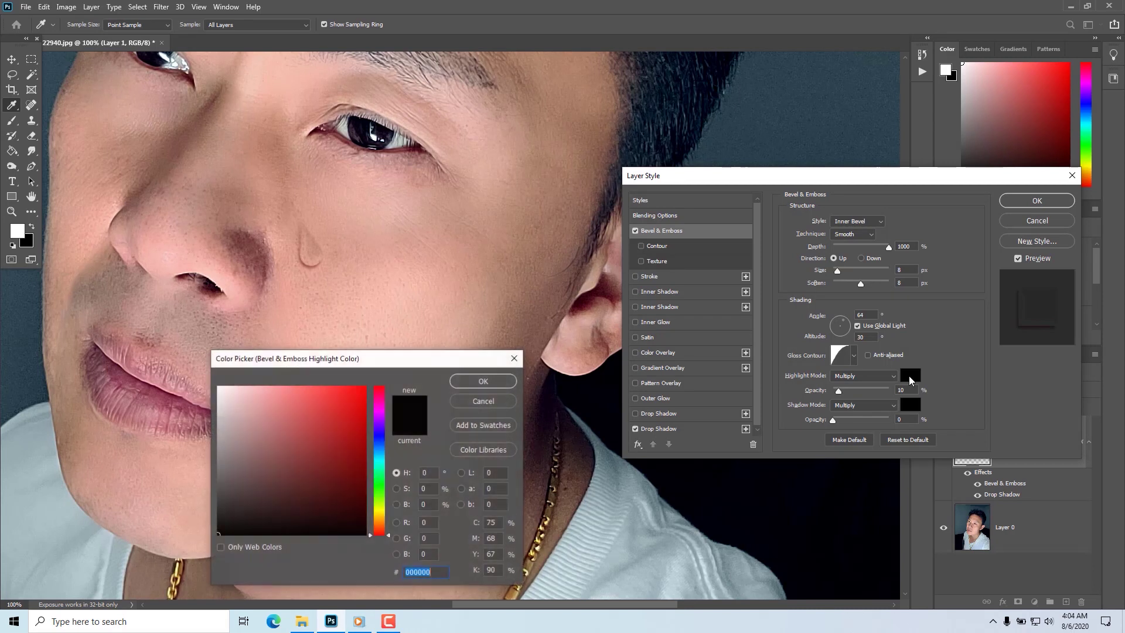
pyautogui.click(218, 387)
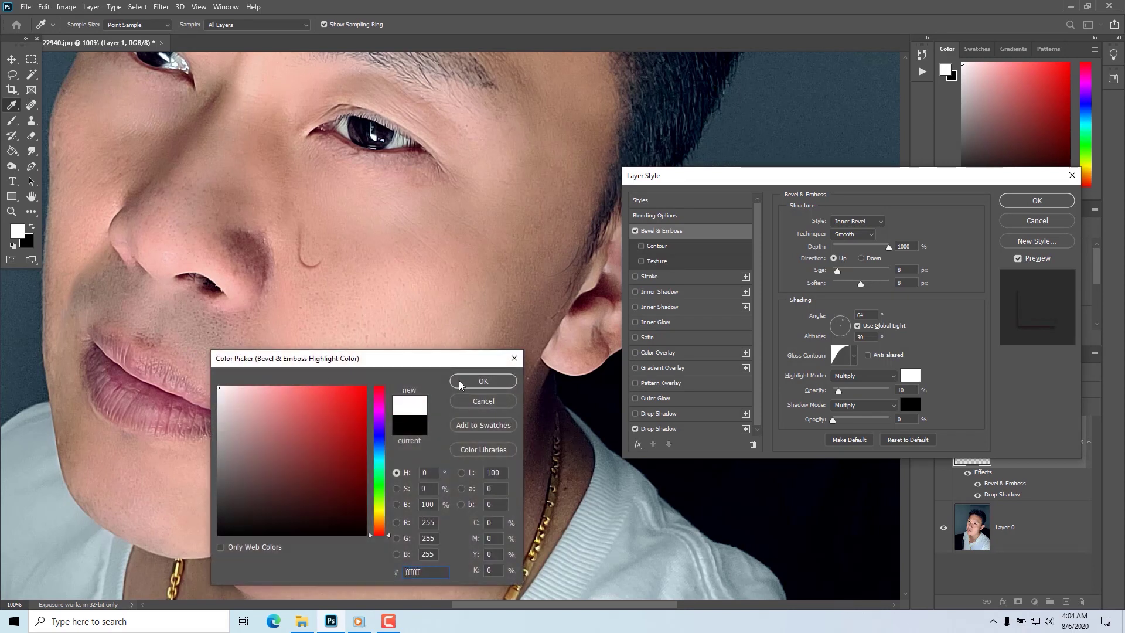
pyautogui.click(460, 380)
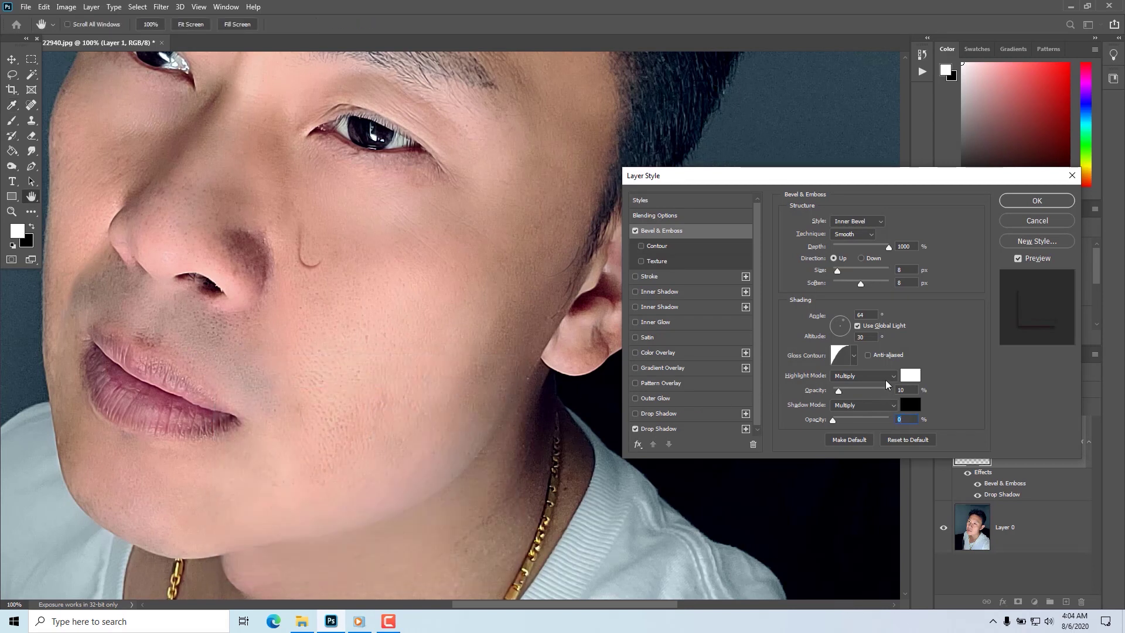
pyautogui.click(892, 380)
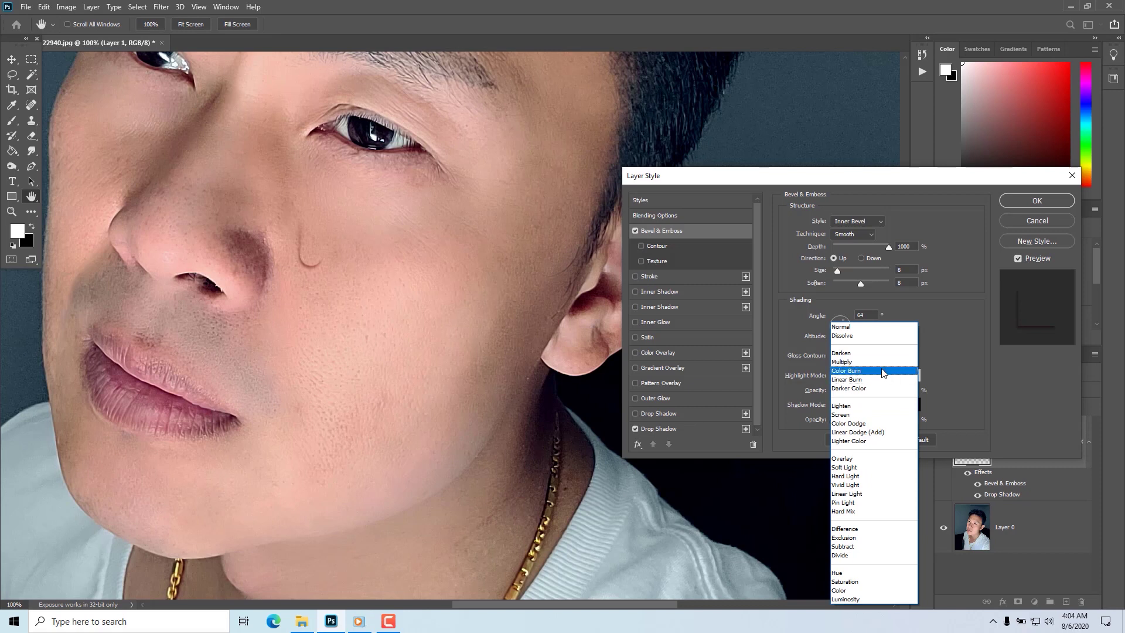
# Step: Set the bevel highlight blend mode to Screen at 22% opacity
pyautogui.click(844, 415)
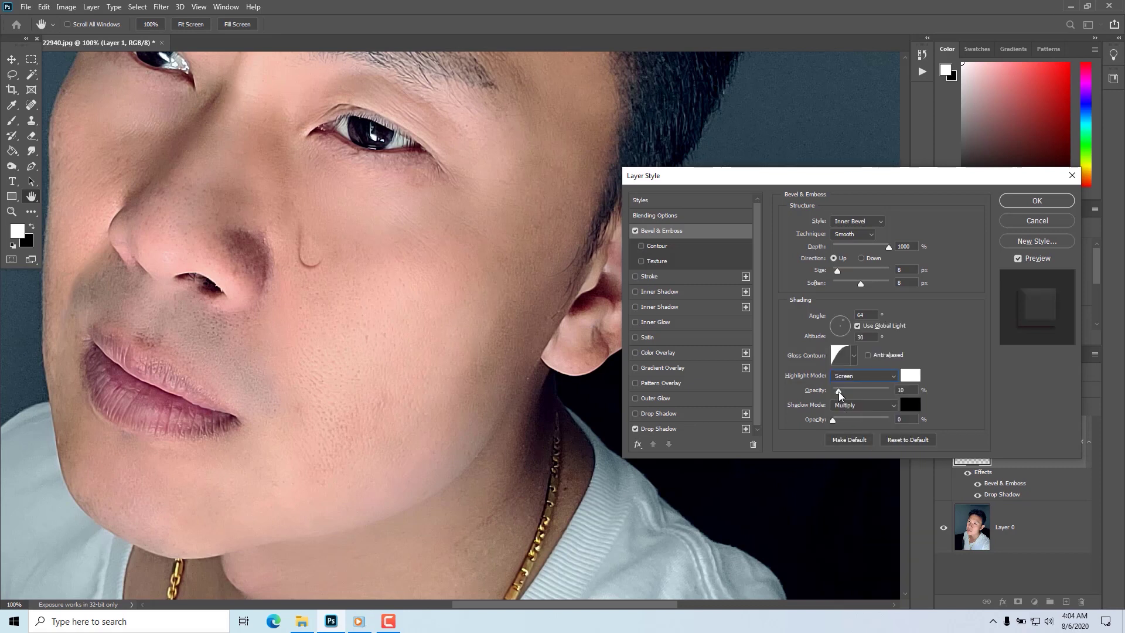
pyautogui.moveTo(838, 392); pyautogui.dragTo(863, 392)
pyautogui.moveTo(851, 396)
pyautogui.mouseDown()
pyautogui.moveTo(883, 397)
pyautogui.moveTo(853, 397)
pyautogui.mouseUp()
pyautogui.moveTo(843, 393); pyautogui.dragTo(846, 394)
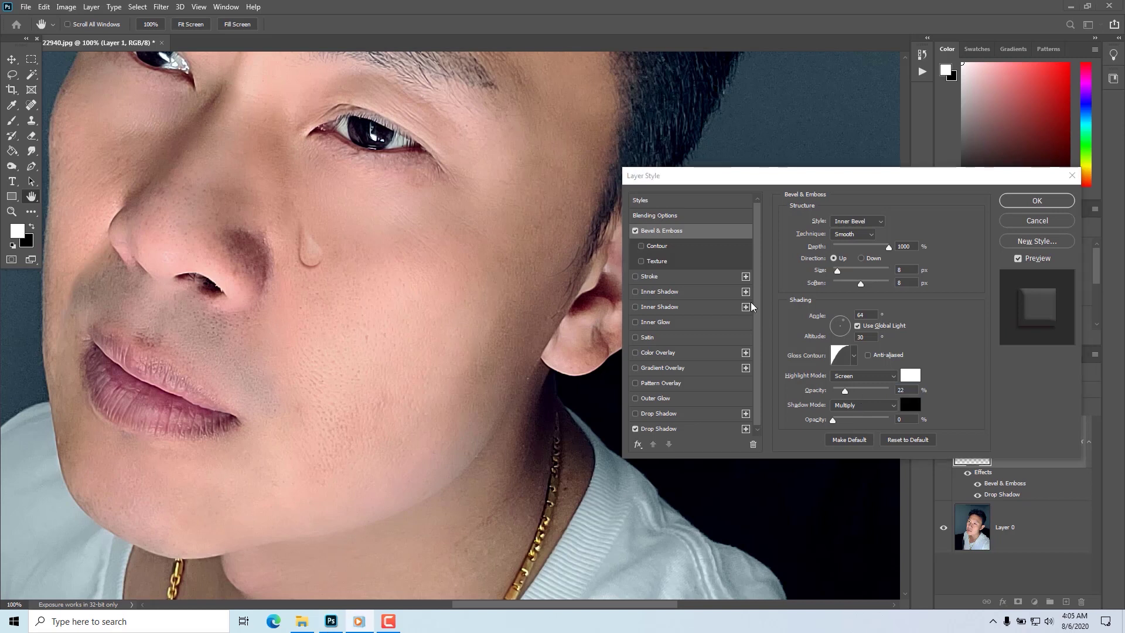
# Step: Apply the Linear gloss contour to the tear's bevel and set Soften to 0 px
pyautogui.click(854, 356)
pyautogui.click(785, 384)
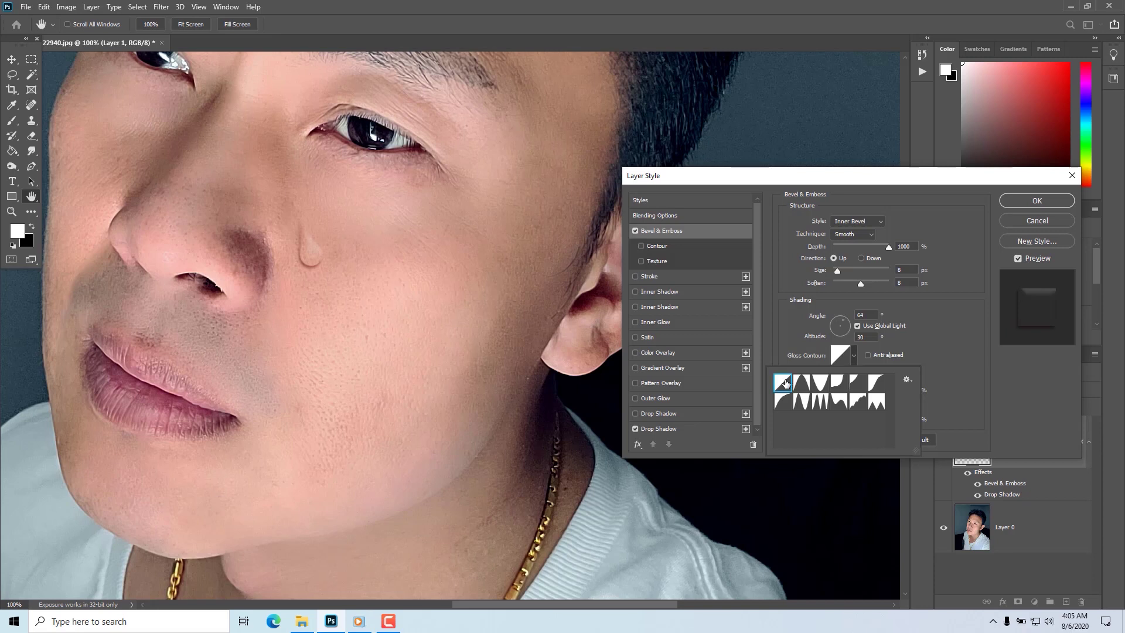
pyautogui.click(957, 349)
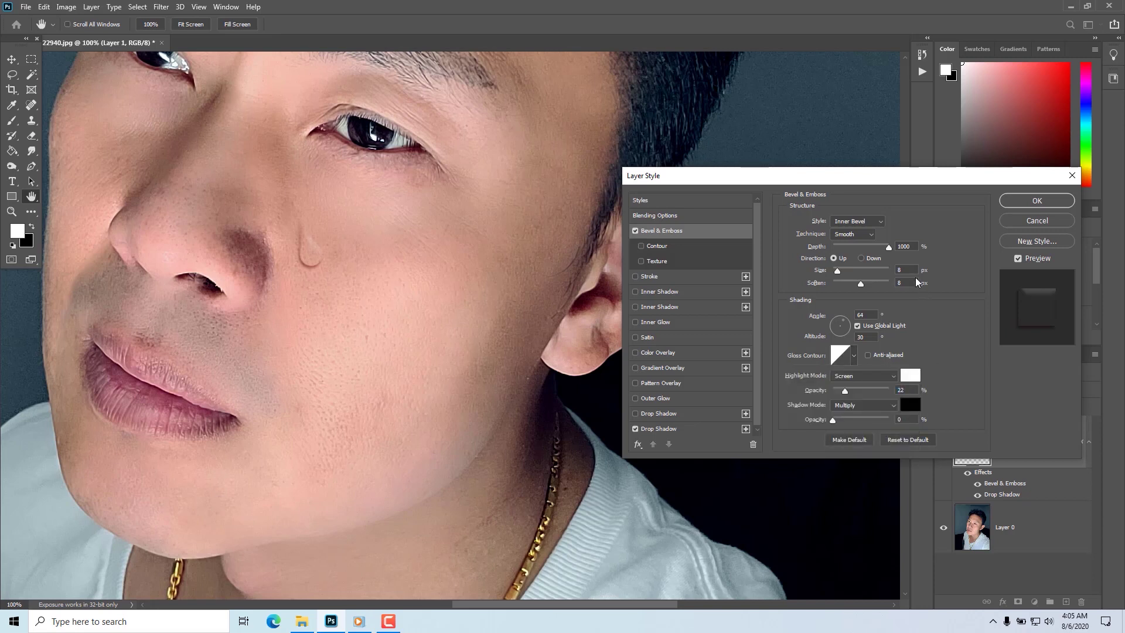
pyautogui.moveTo(861, 283); pyautogui.dragTo(812, 298)
pyautogui.keyDown('alt'); pyautogui.click(313, 297); pyautogui.keyUp('alt')
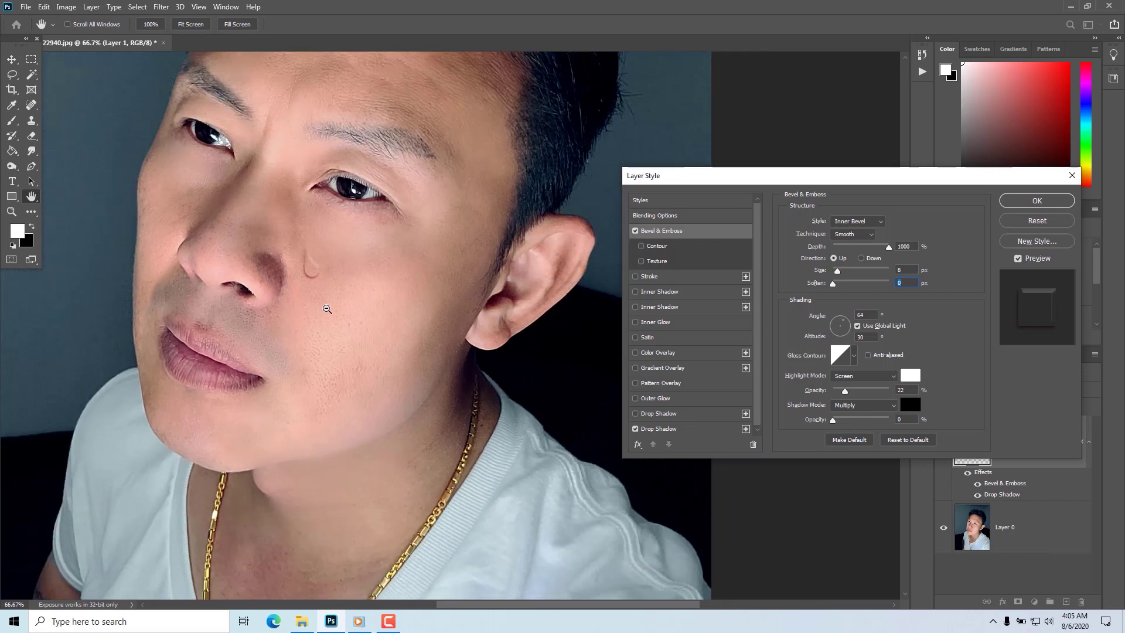
pyautogui.keyDown('alt'); pyautogui.click(322, 308); pyautogui.keyUp('alt')
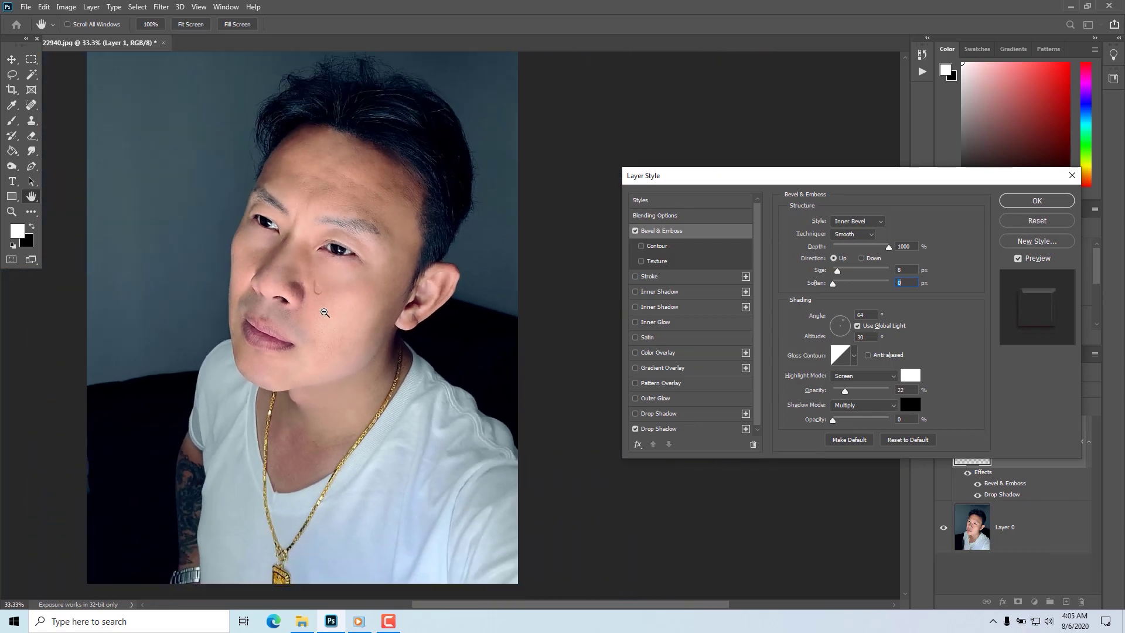
pyautogui.keyDown('ctrl'); pyautogui.click(328, 307); pyautogui.keyUp('ctrl')
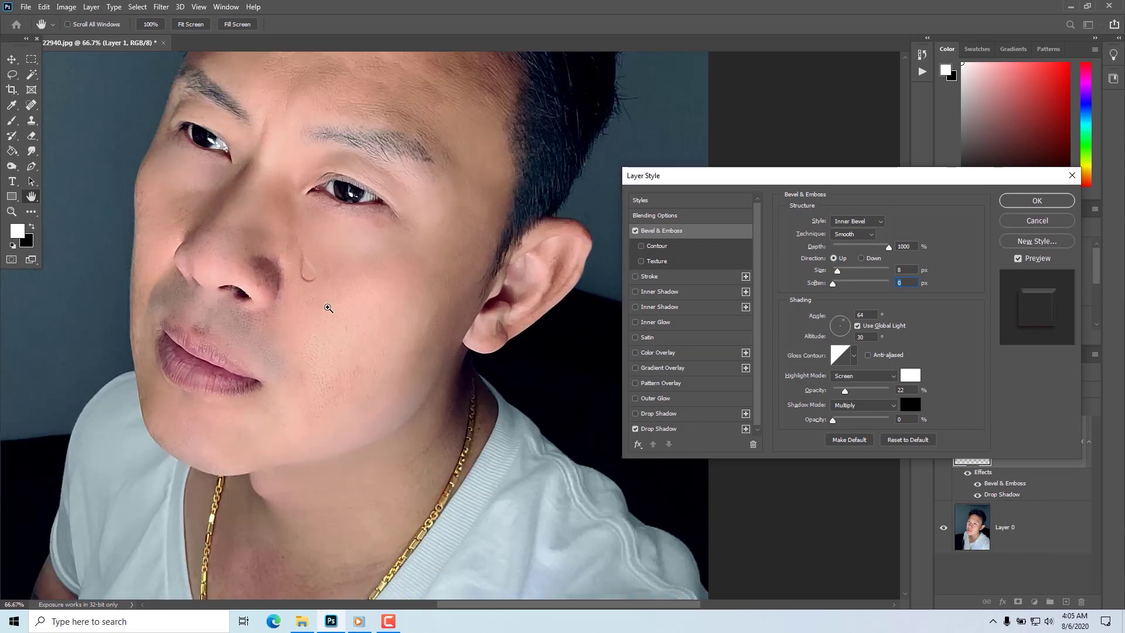
pyautogui.keyDown('ctrl'); pyautogui.click(331, 310); pyautogui.keyUp('ctrl')
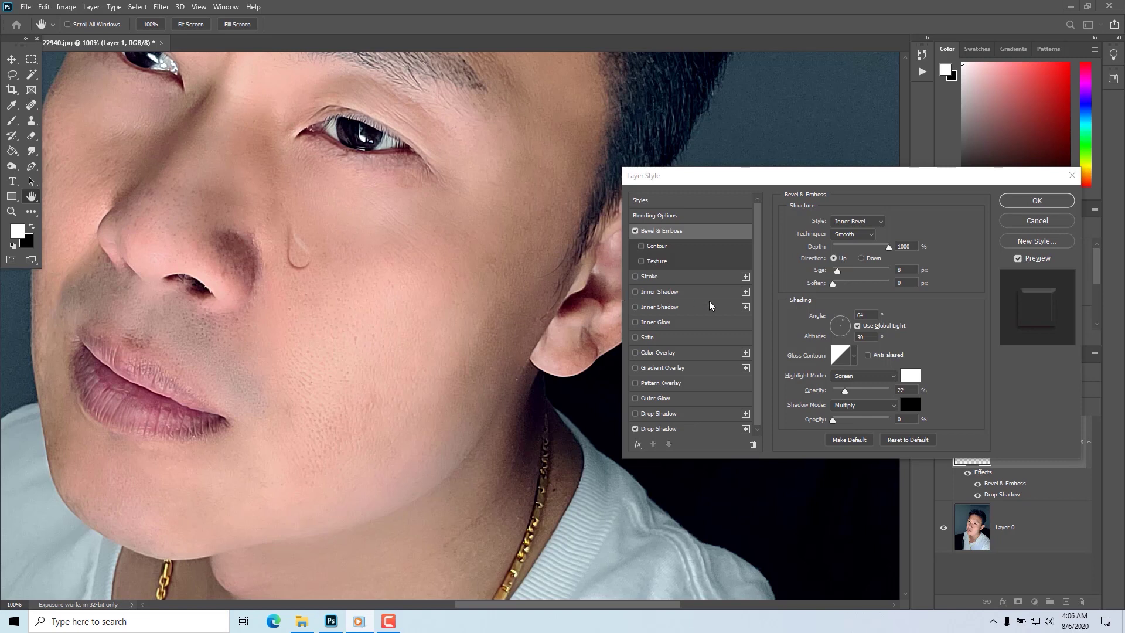
# Step: Set the Bevel & Emboss Size to 6 px, keeping Soften at 0 px
pyautogui.click(846, 183)
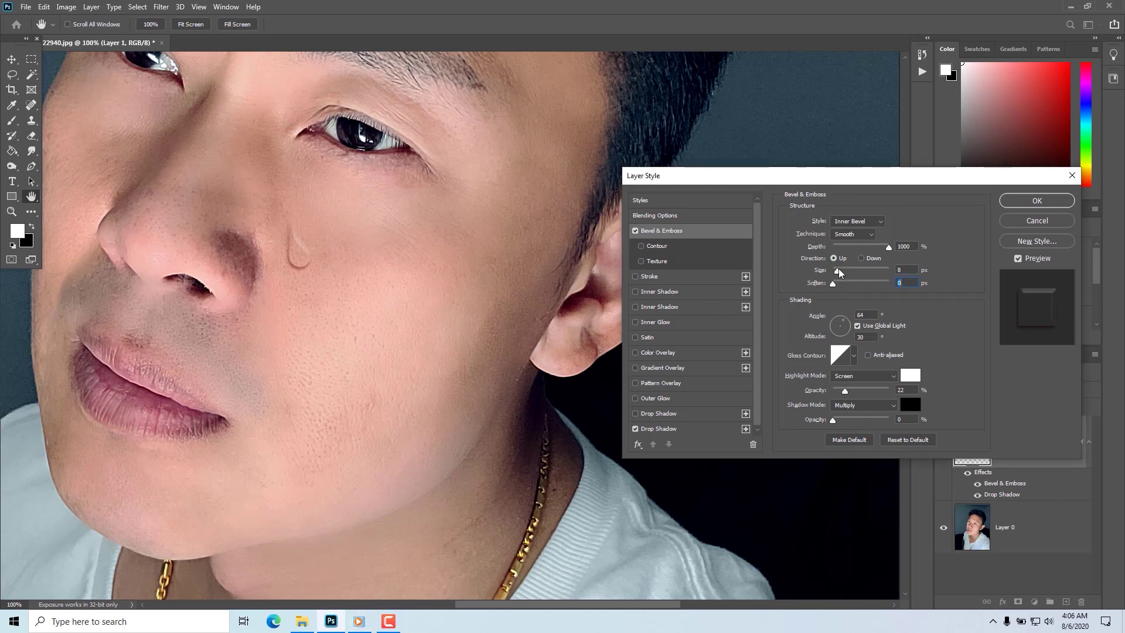
pyautogui.moveTo(839, 272)
pyautogui.mouseDown()
pyautogui.moveTo(857, 273)
pyautogui.moveTo(838, 271)
pyautogui.mouseUp()
pyautogui.moveTo(836, 273); pyautogui.dragTo(837, 275)
pyautogui.moveTo(849, 287)
pyautogui.mouseDown()
pyautogui.moveTo(867, 287)
pyautogui.moveTo(835, 287)
pyautogui.moveTo(871, 285)
pyautogui.moveTo(830, 288)
pyautogui.mouseUp()
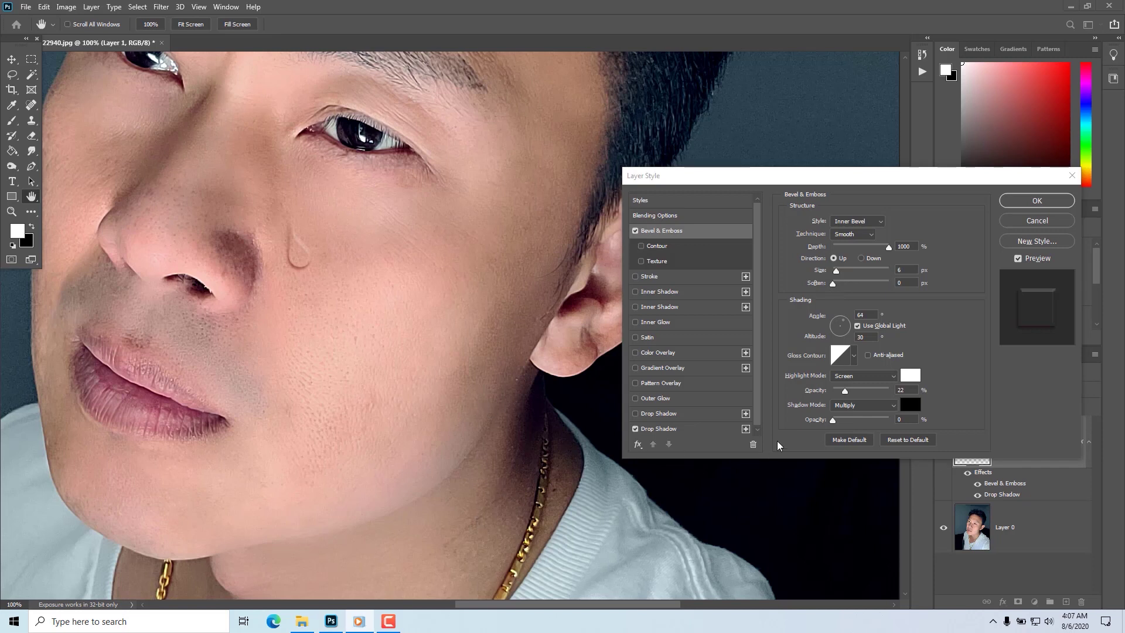
# Step: Set the bevel Highlight Opacity to 32% and apply the Layer Style
pyautogui.click(846, 391)
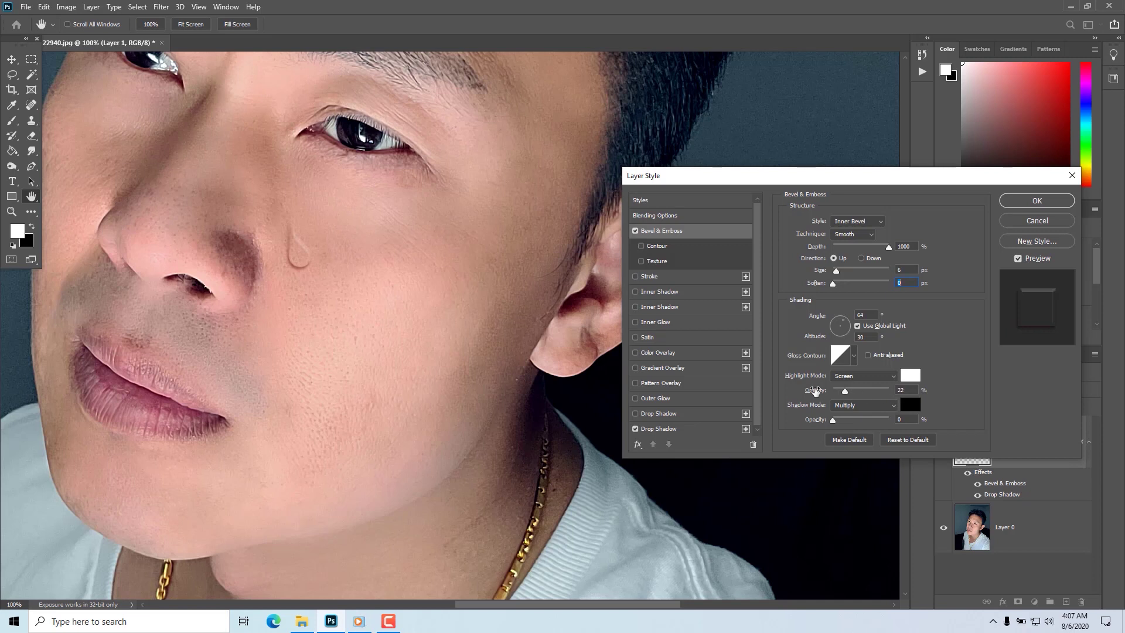
pyautogui.moveTo(846, 391)
pyautogui.mouseDown()
pyautogui.moveTo(908, 399)
pyautogui.moveTo(850, 390)
pyautogui.moveTo(862, 391)
pyautogui.mouseUp()
pyautogui.keyDown('alt'); pyautogui.click(251, 345); pyautogui.keyUp('alt')
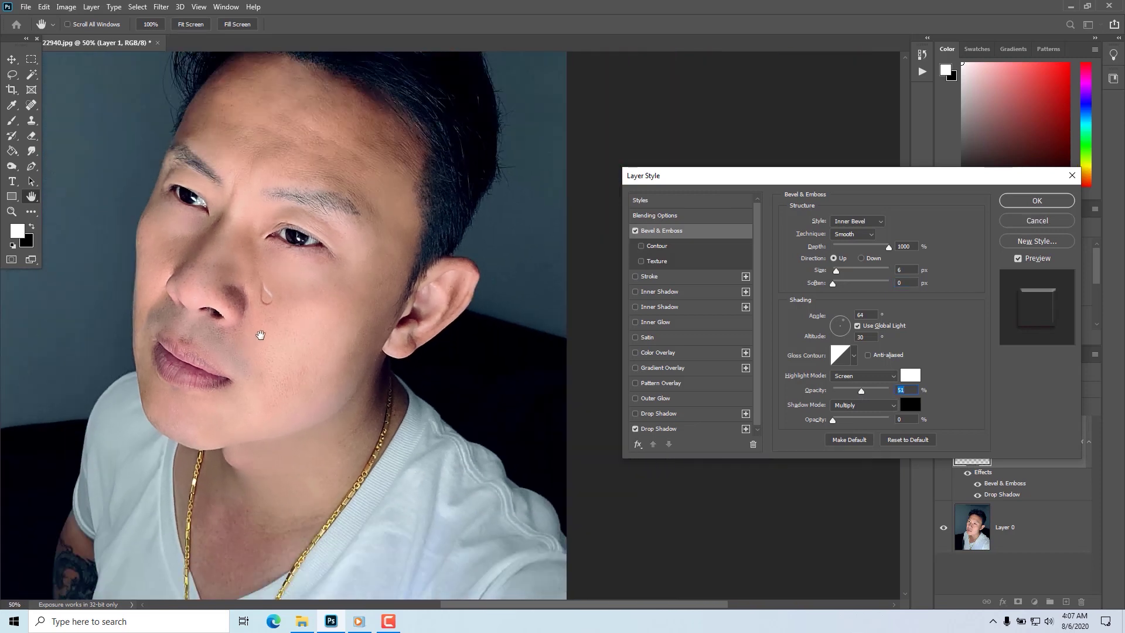
pyautogui.click(262, 334)
pyautogui.click(262, 334)
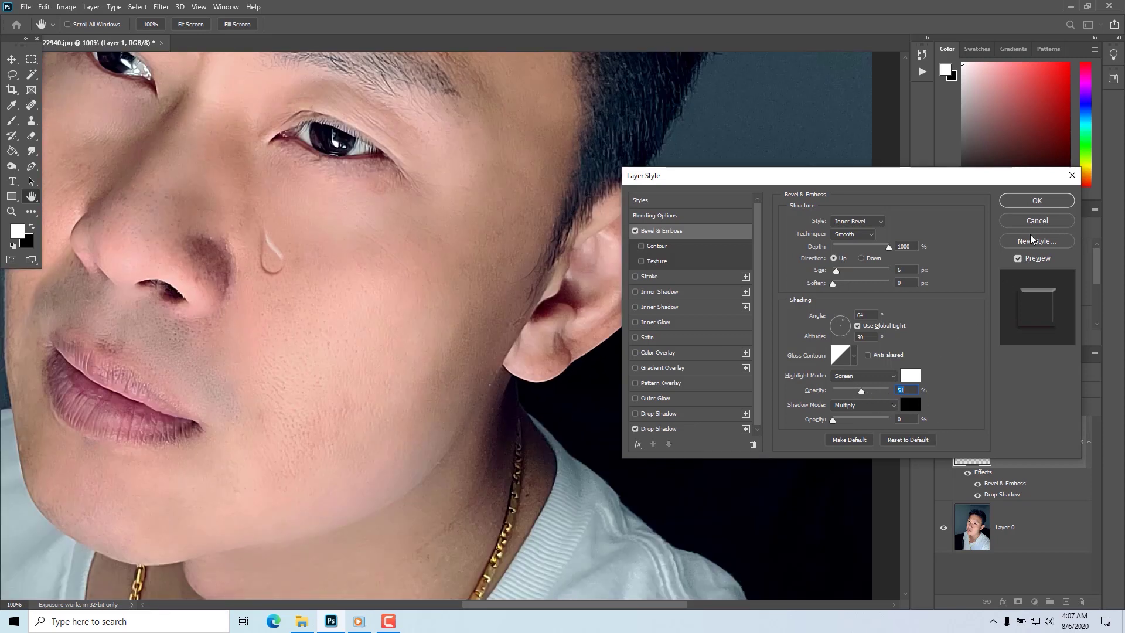
pyautogui.moveTo(861, 391)
pyautogui.mouseDown()
pyautogui.moveTo(918, 388)
pyautogui.moveTo(848, 391)
pyautogui.mouseUp()
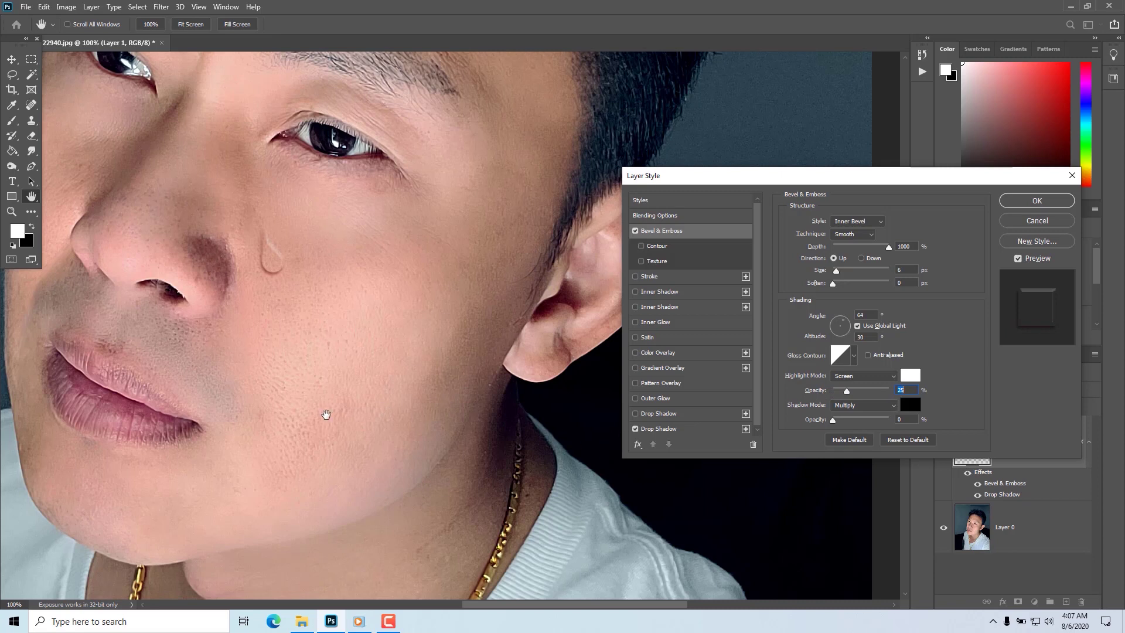
pyautogui.keyDown('alt'); pyautogui.click(325, 412); pyautogui.keyUp('alt')
pyautogui.keyDown('alt'); pyautogui.click(325, 412); pyautogui.keyUp('alt')
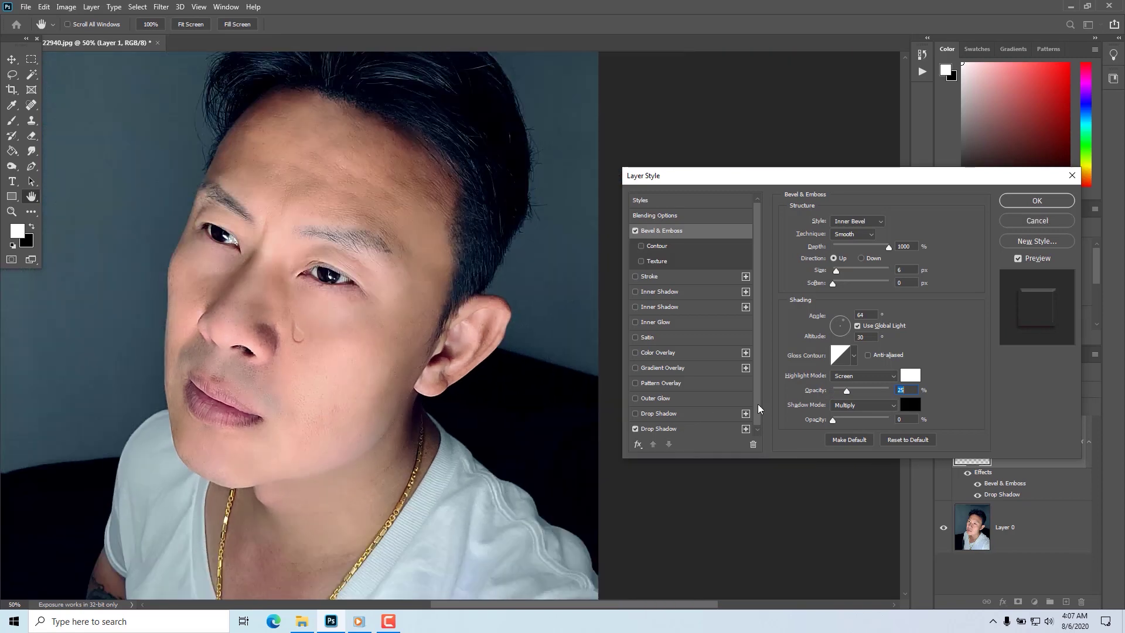
pyautogui.moveTo(848, 389); pyautogui.dragTo(853, 389)
pyautogui.press('Return')
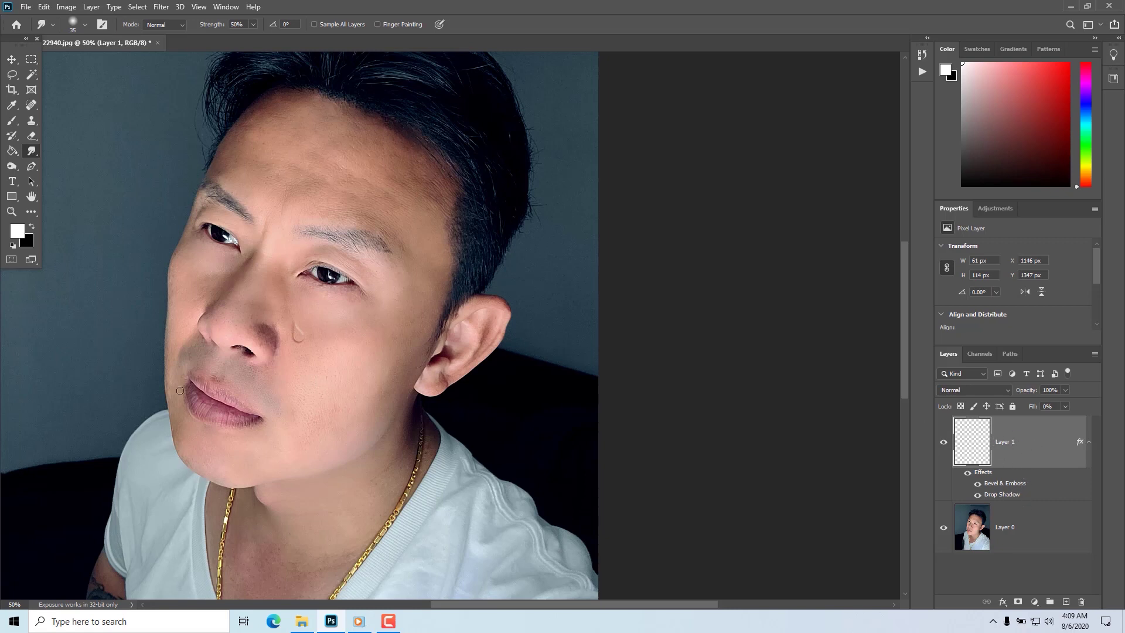
pyautogui.keyDown('ctrl'); pyautogui.click(270, 345); pyautogui.keyUp('ctrl')
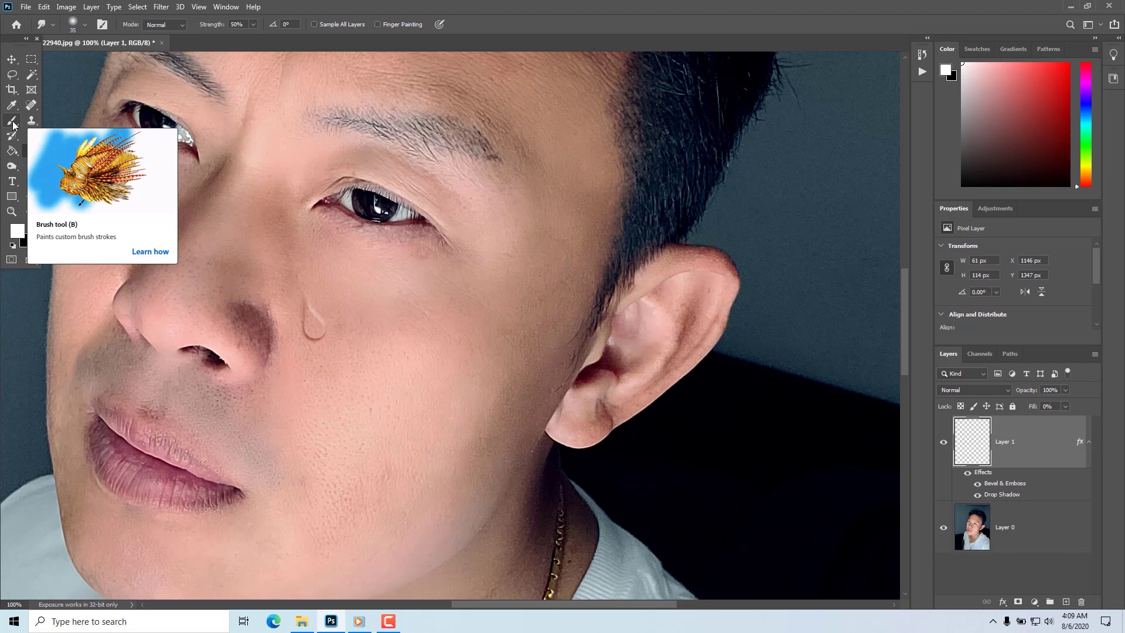
# Step: Select the Brush tool and set its size to 9 px
pyautogui.click(13, 124)
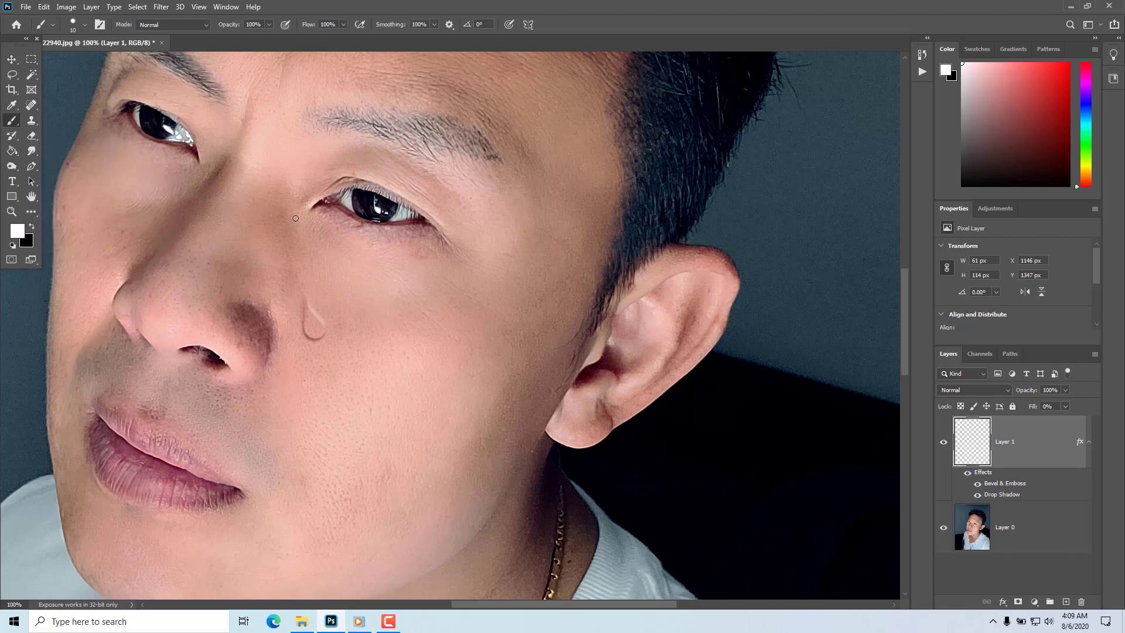
pyautogui.click(83, 26)
pyautogui.moveTo(68, 61); pyautogui.dragTo(89, 62)
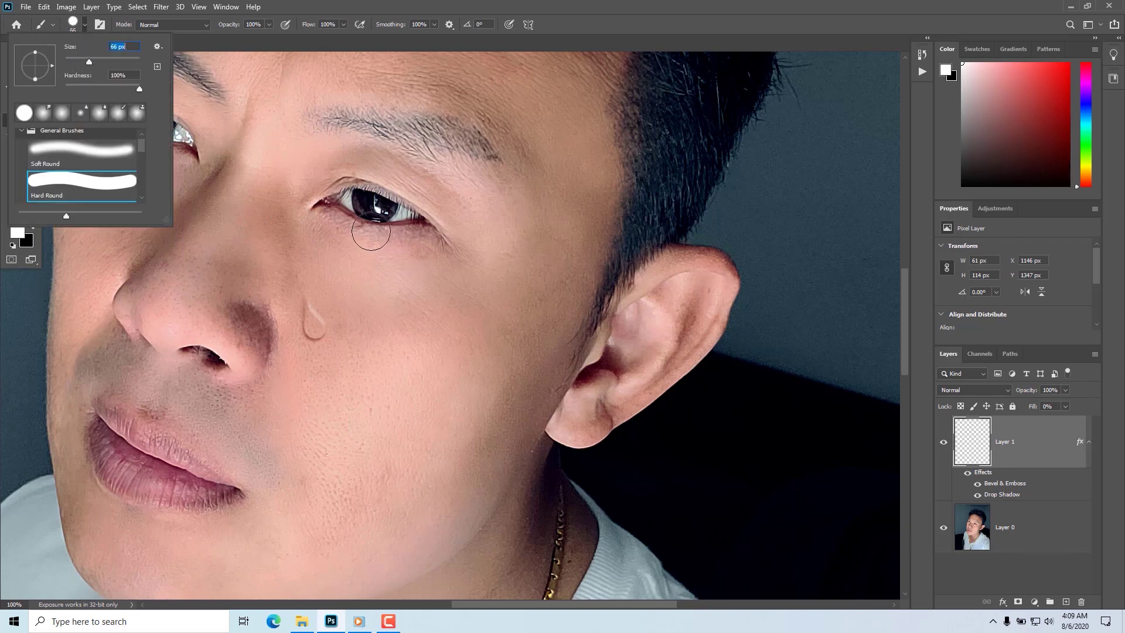
pyautogui.moveTo(75, 61); pyautogui.dragTo(67, 61)
# Step: Paint a thin stroke from the right-hand eye's inner corner down to the teardrop
pyautogui.click(324, 205)
pyautogui.moveTo(322, 204)
pyautogui.mouseDown()
pyautogui.moveTo(302, 254)
pyautogui.moveTo(307, 318)
pyautogui.mouseUp()
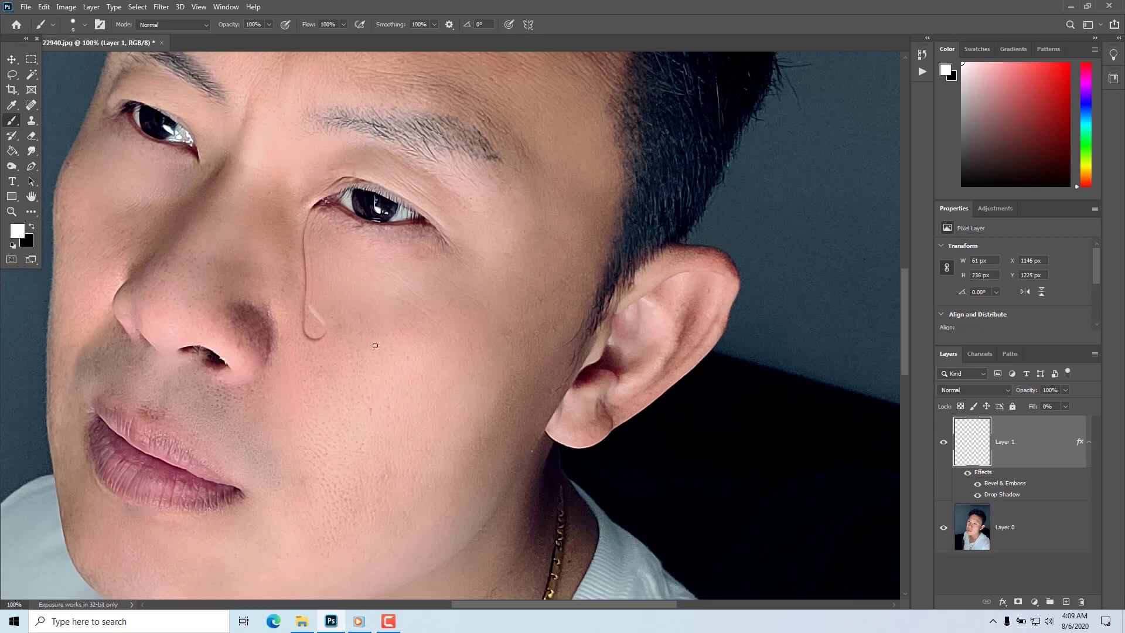
pyautogui.keyDown('alt'); pyautogui.click(385, 271); pyautogui.keyUp('alt')
pyautogui.keyDown('alt'); pyautogui.click(398, 338); pyautogui.keyUp('alt')
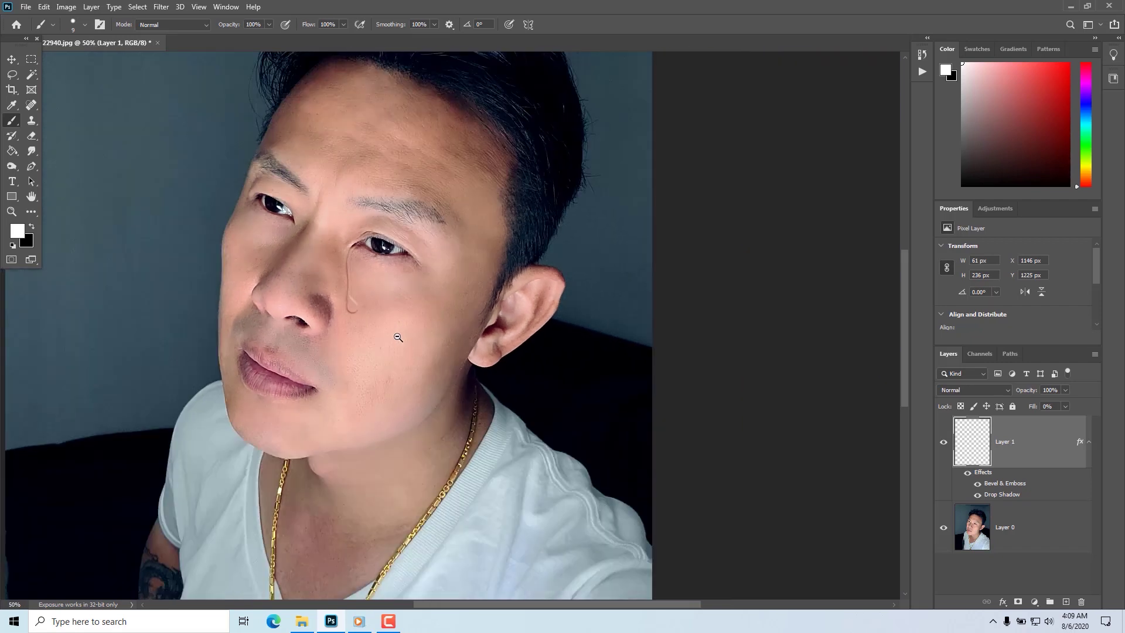
pyautogui.keyDown('alt'); pyautogui.click(404, 363); pyautogui.keyUp('alt')
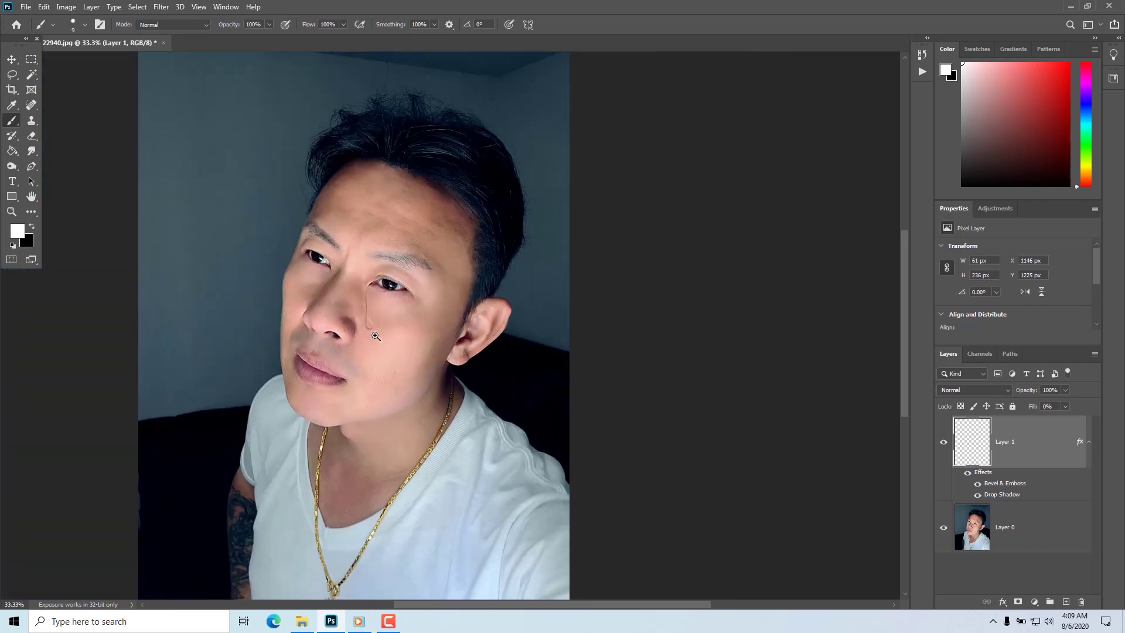
pyautogui.keyDown('ctrl'); pyautogui.click(377, 334); pyautogui.keyUp('ctrl')
pyautogui.keyDown('ctrl'); pyautogui.click(376, 335); pyautogui.keyUp('ctrl')
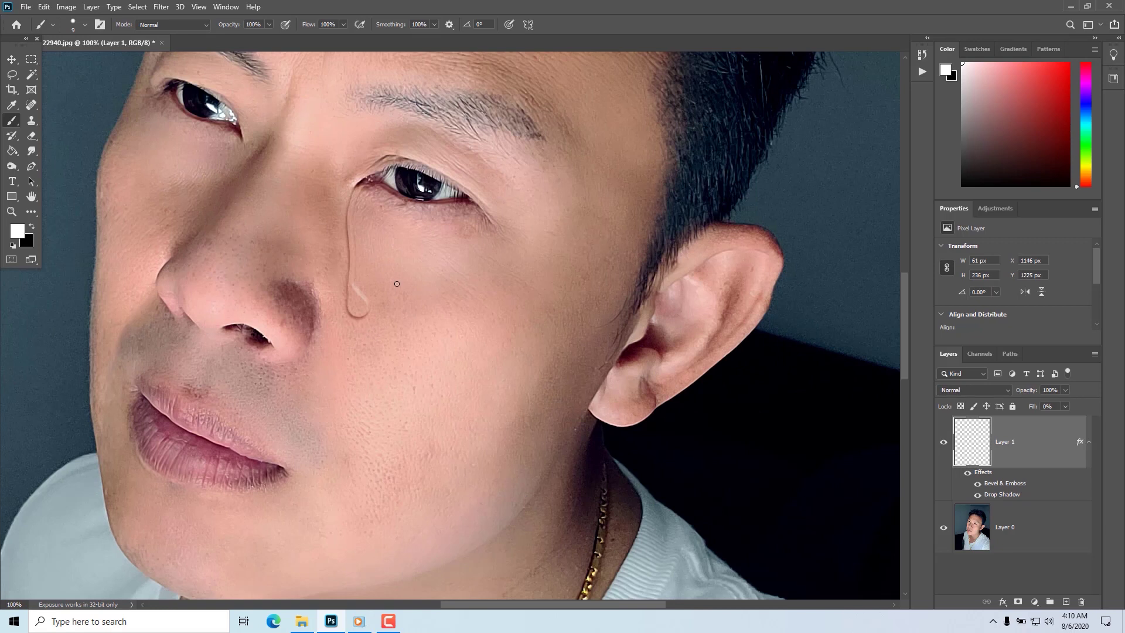
# Step: Undo the tear trail and make the brush smaller
pyautogui.hotkey('ctrl', 'z')
pyautogui.click(85, 26)
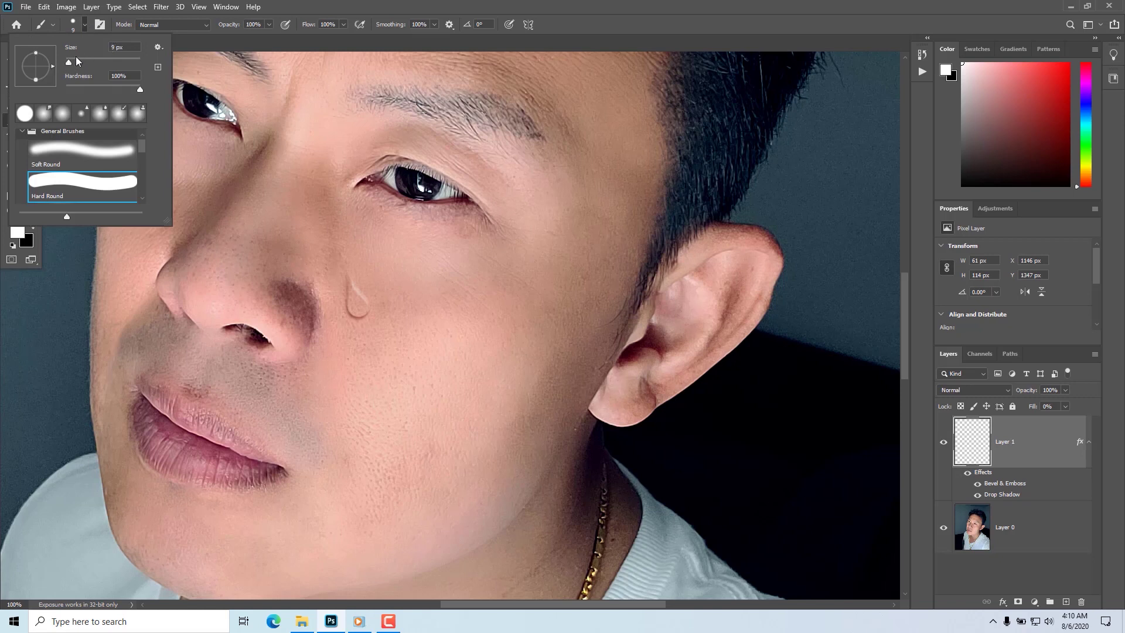
pyautogui.click(68, 62)
pyautogui.press('Return')
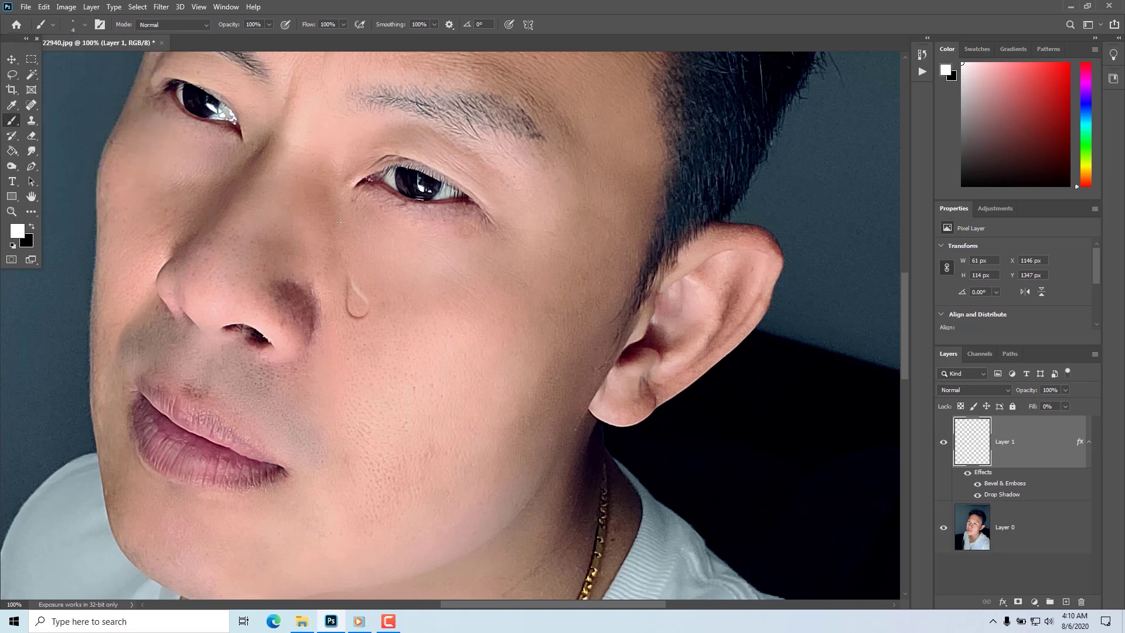
# Step: Repaint a thinner tear trail from the eye corner to the drop, redoing strokes until satisfied
pyautogui.moveTo(341, 250); pyautogui.dragTo(352, 290)
pyautogui.hotkey('ctrl', 'z')
pyautogui.moveTo(359, 197)
pyautogui.mouseDown()
pyautogui.moveTo(339, 286)
pyautogui.moveTo(355, 301)
pyautogui.mouseUp()
pyautogui.hotkey('ctrl', 'z')
pyautogui.moveTo(374, 218); pyautogui.dragTo(346, 268)
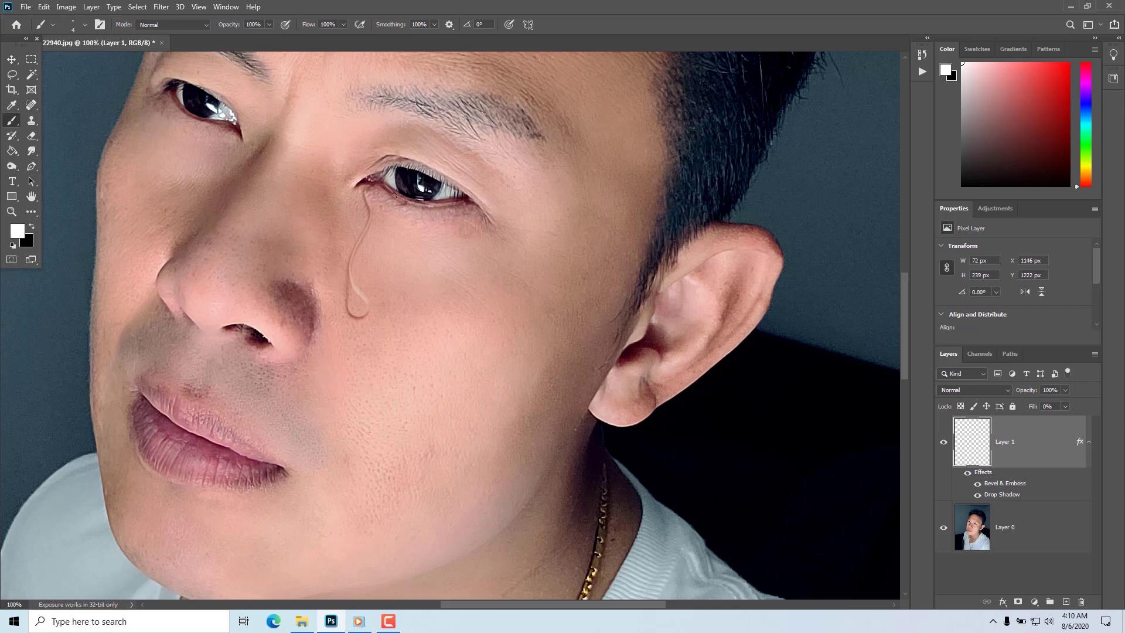
pyautogui.moveTo(376, 182); pyautogui.dragTo(469, 202)
pyautogui.moveTo(191, 210); pyautogui.dragTo(200, 217)
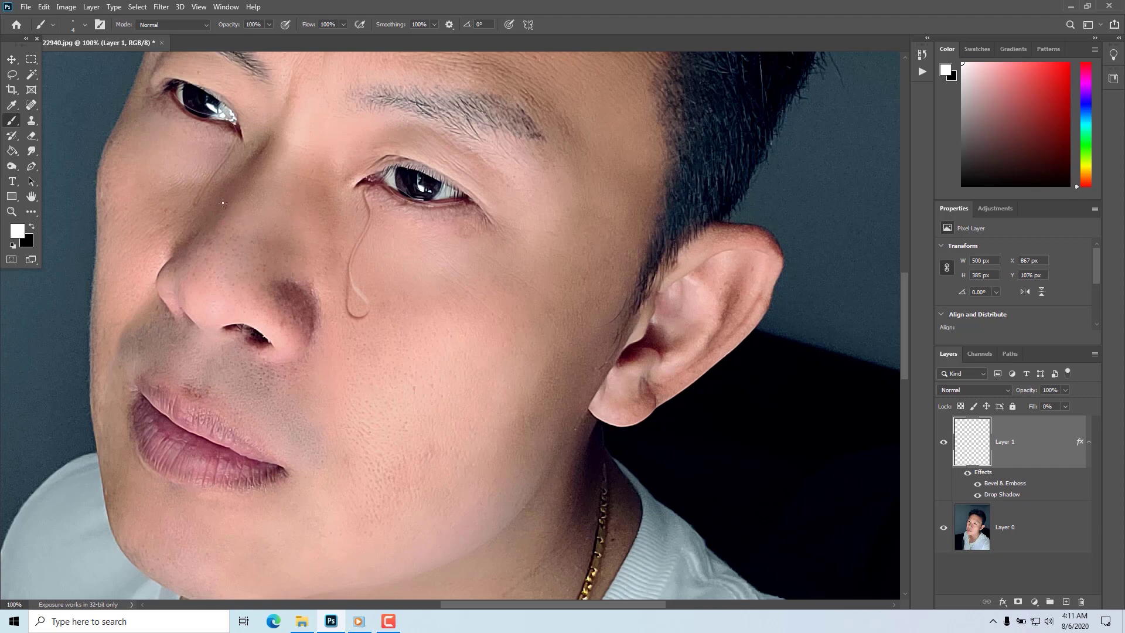
# Step: Undo the stray stroke near the left-hand eye and switch to the Smudge tool (R)
pyautogui.hotkey('ctrl', 'z')
pyautogui.press('r')
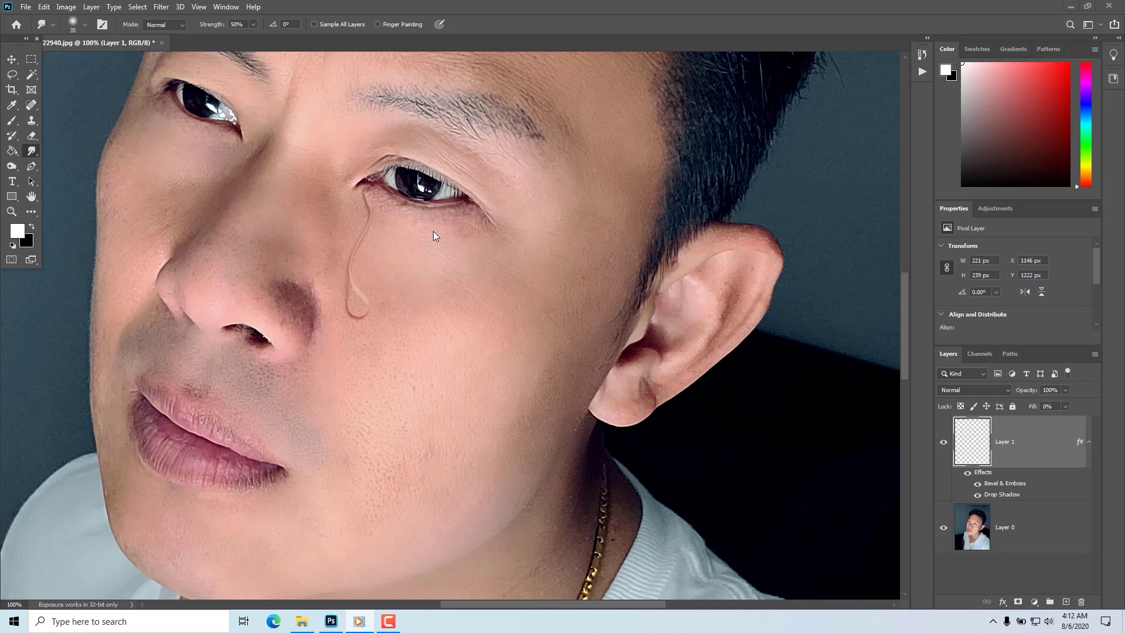
# Step: Zoom to 200% on the eyes and select the Brush tool at a smaller size
pyautogui.scroll(1, 431, 229)
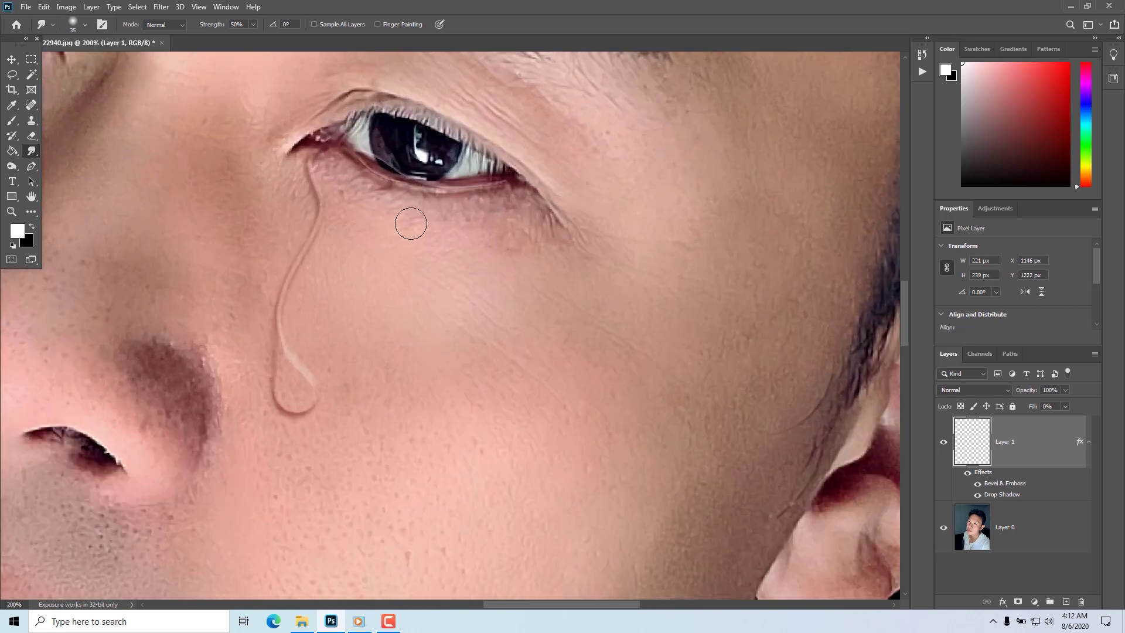
pyautogui.moveTo(389, 226); pyautogui.dragTo(477, 276)
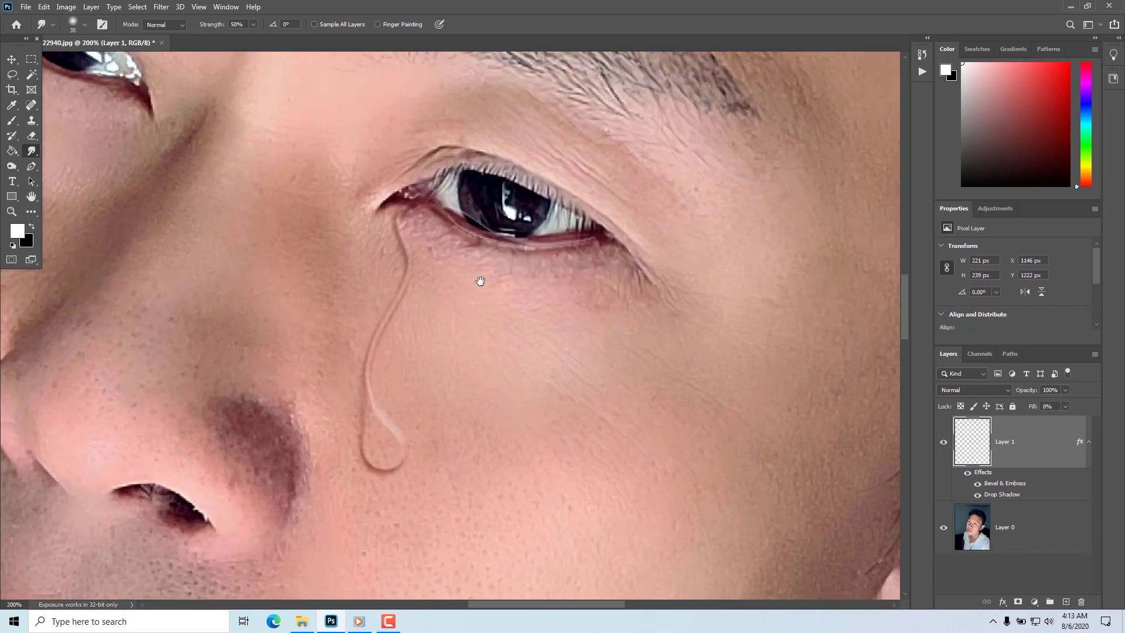
pyautogui.click(12, 123)
pyautogui.press('[')
pyautogui.press('[')
pyautogui.press('[')
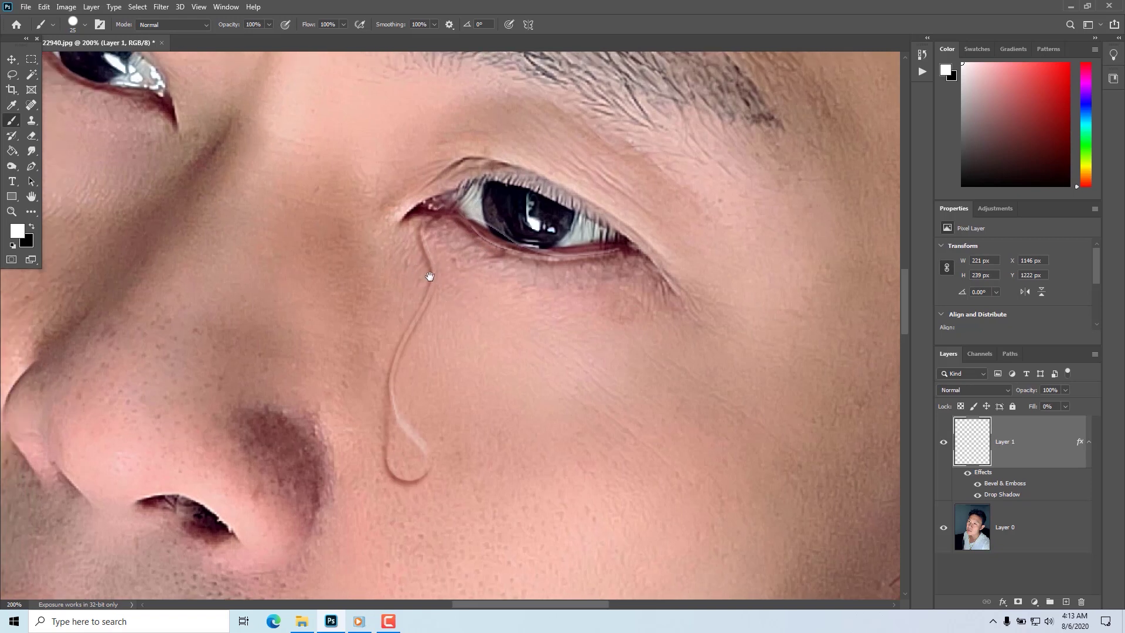
pyautogui.moveTo(311, 221); pyautogui.dragTo(490, 303)
pyautogui.press('[')
pyautogui.press('[')
# Step: Paint thin wet highlights along the lower lids of both eyes
pyautogui.press('[')
pyautogui.moveTo(306, 165)
pyautogui.mouseDown()
pyautogui.moveTo(226, 146)
pyautogui.moveTo(321, 191)
pyautogui.mouseUp()
pyautogui.press('[')
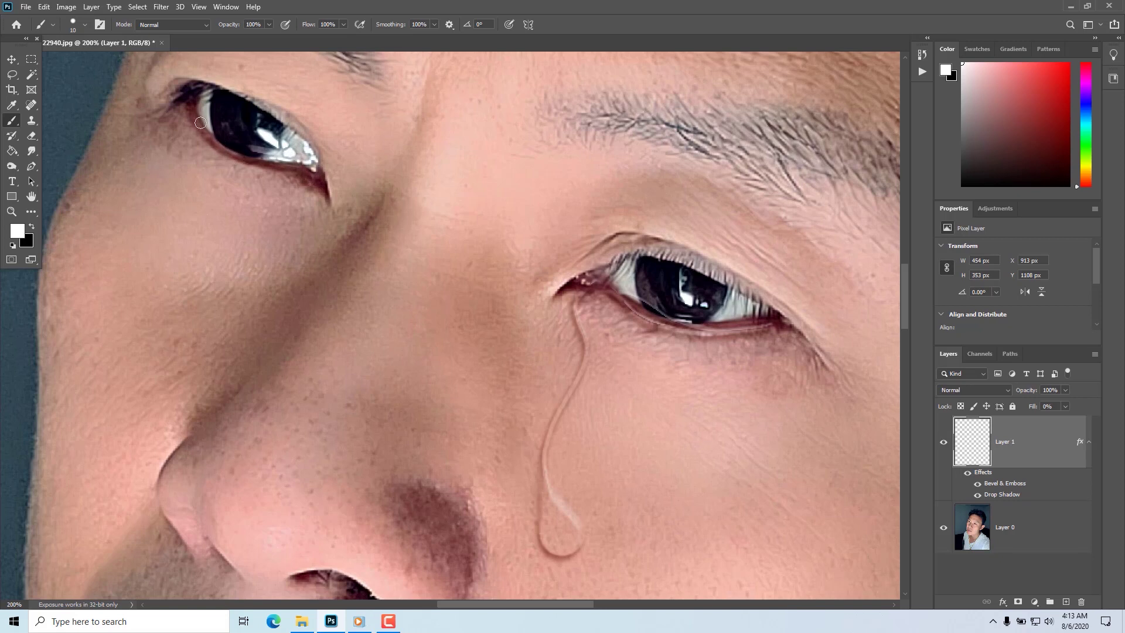
pyautogui.moveTo(209, 132); pyautogui.dragTo(261, 157)
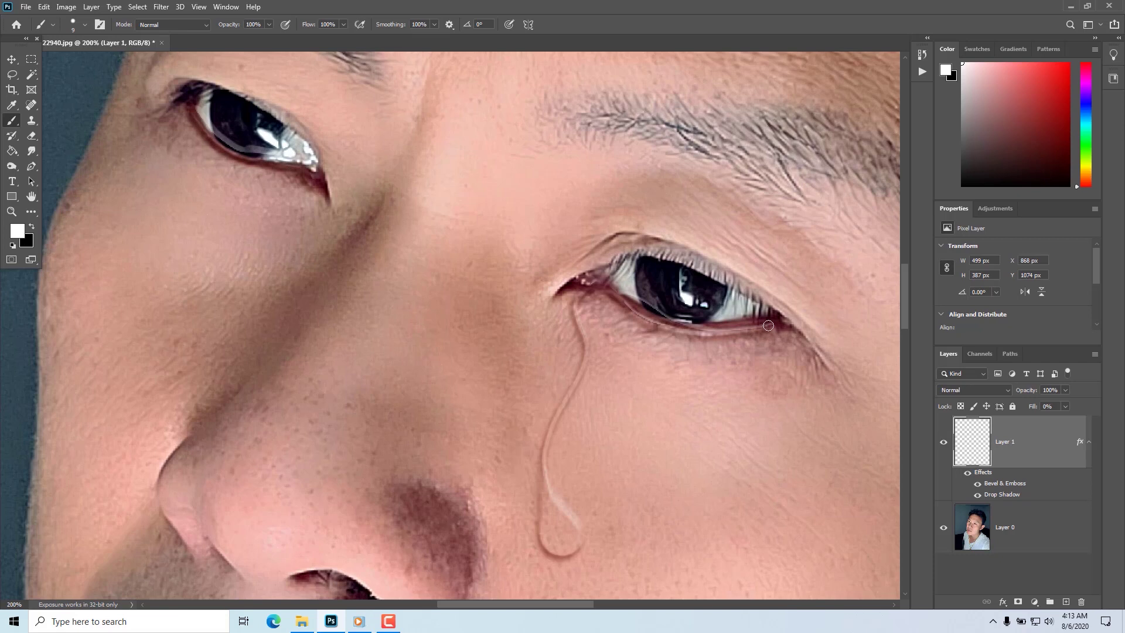
pyautogui.moveTo(750, 317); pyautogui.dragTo(660, 326)
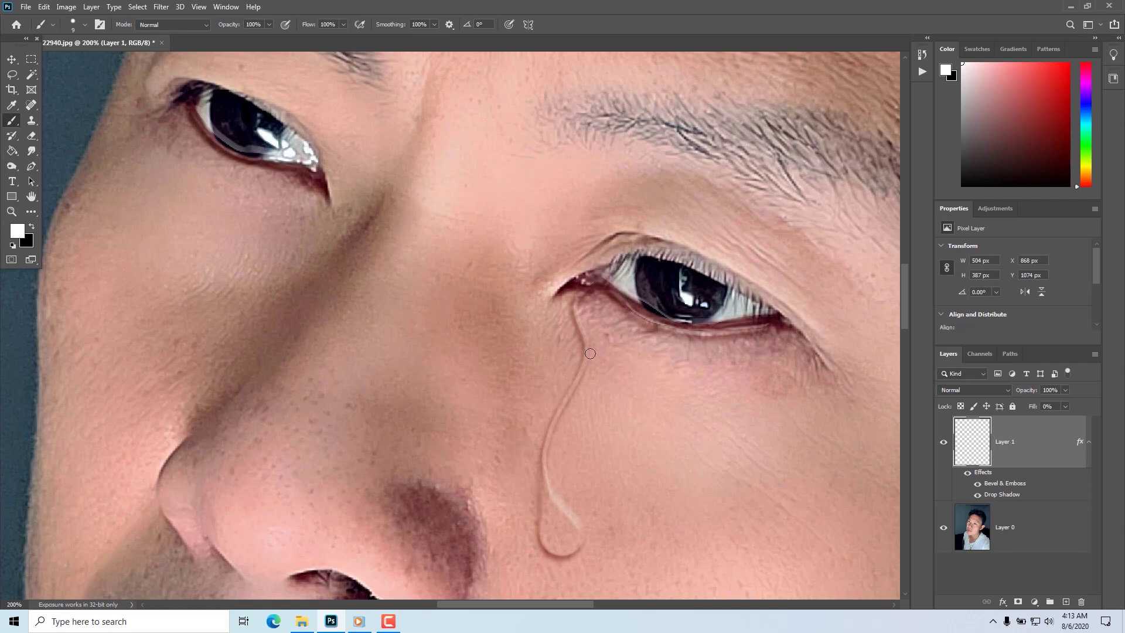
pyautogui.scroll(-1, 567, 331)
pyautogui.moveTo(501, 364); pyautogui.dragTo(392, 253)
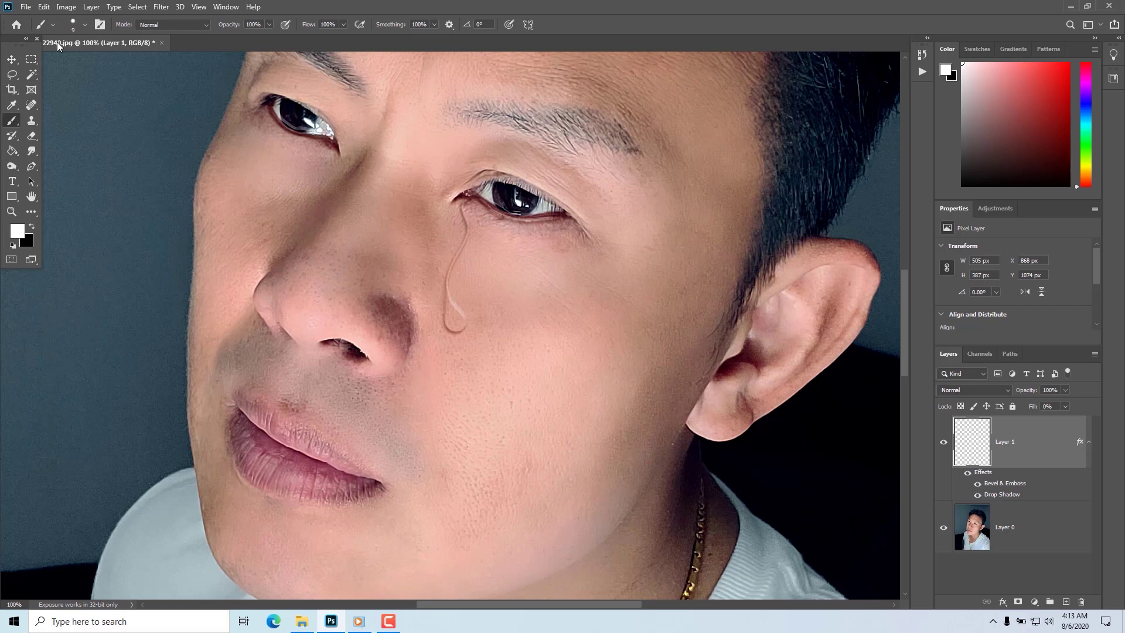
# Step: Set the brush to 29 px and dab a droplet on the cheek beside the nose
pyautogui.click(85, 26)
pyautogui.moveTo(69, 61); pyautogui.dragTo(76, 62)
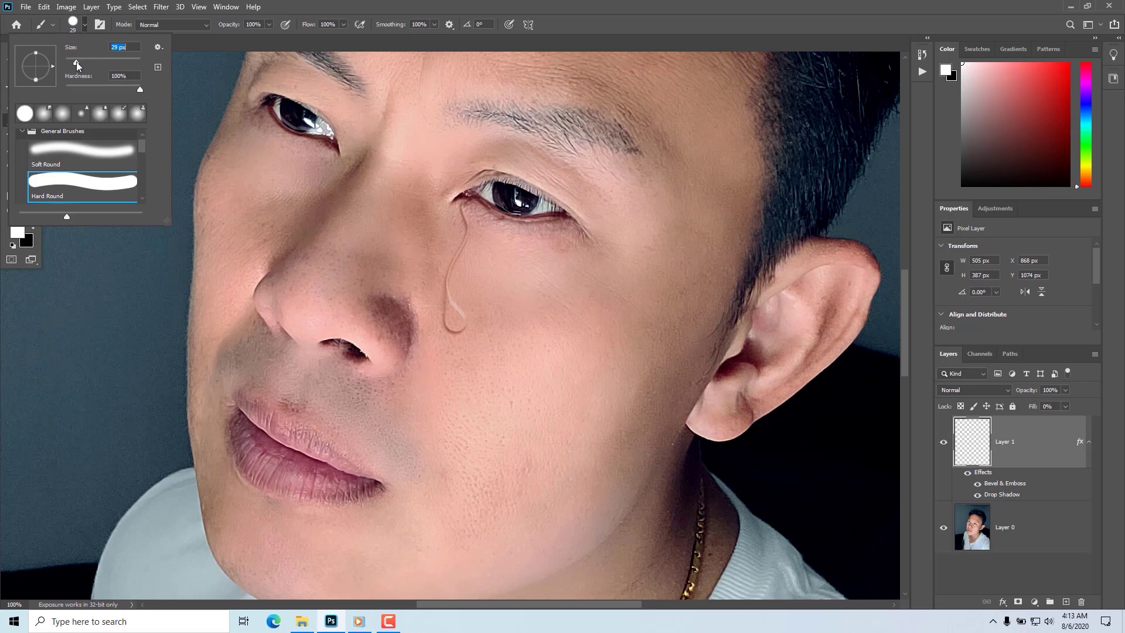
pyautogui.click(289, 237)
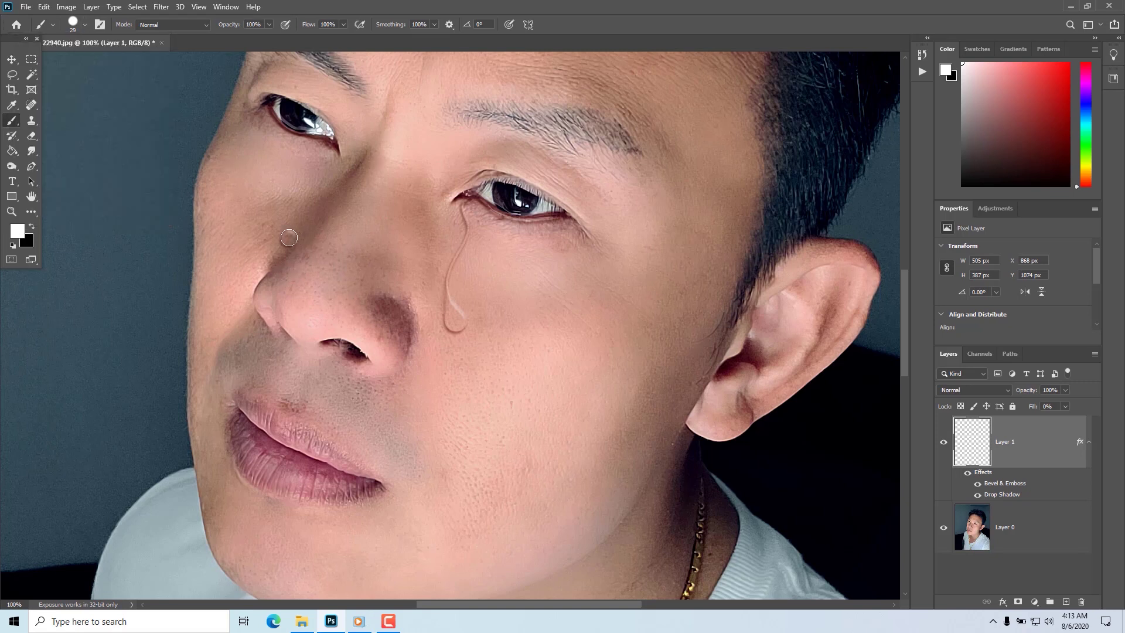
pyautogui.scroll(1, 290, 283)
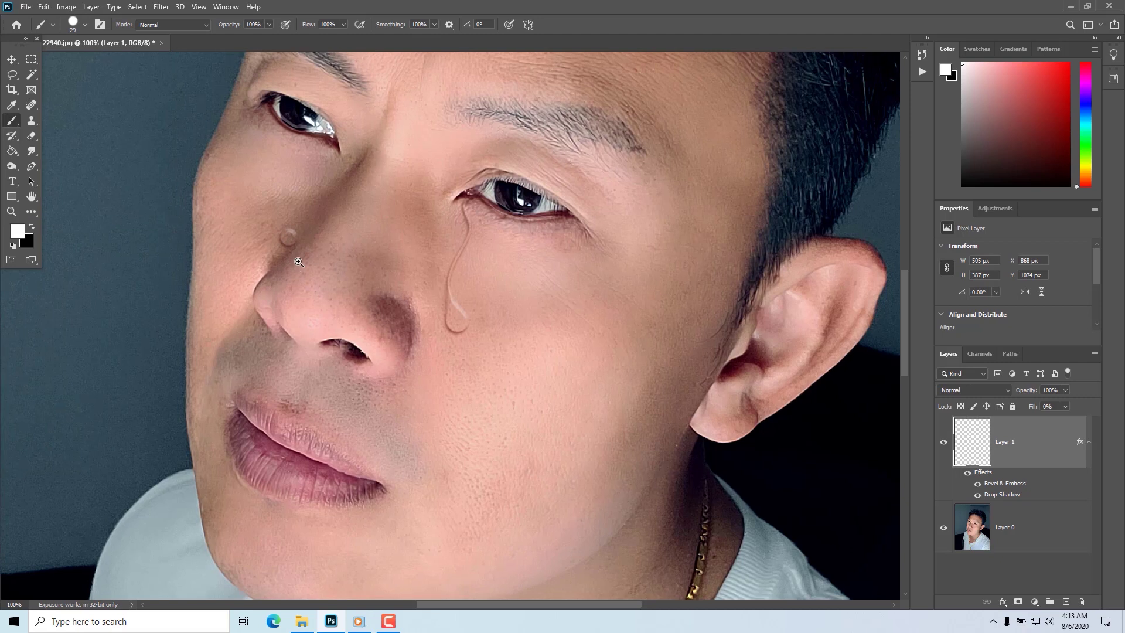
# Step: Smudge the droplet into a teardrop shape, then return to a 9 px brush
pyautogui.click(33, 152)
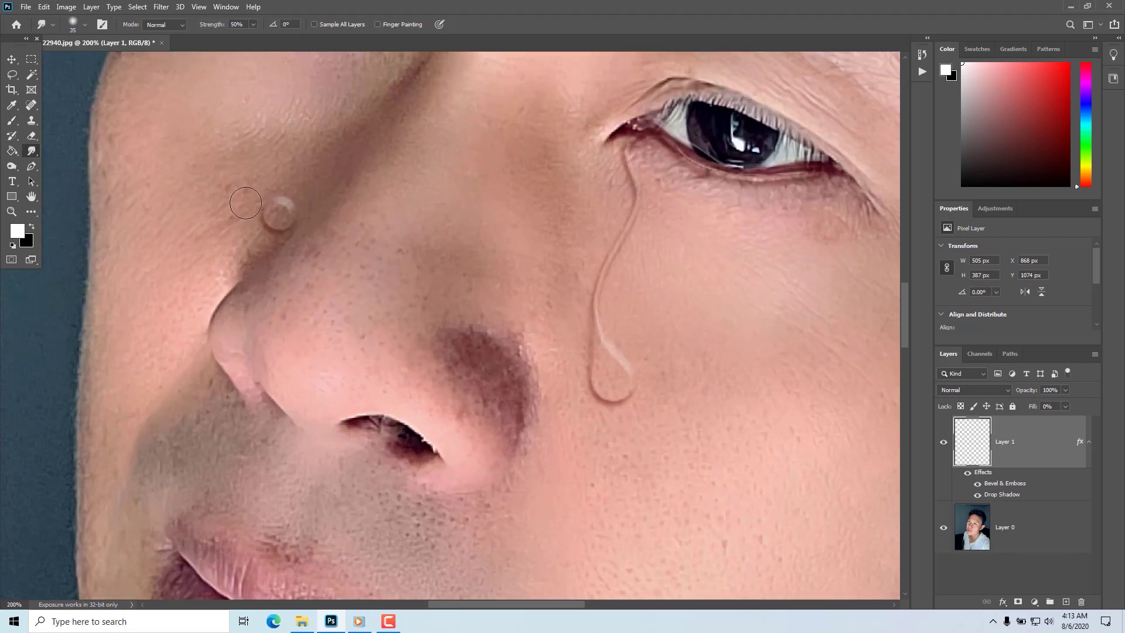
pyautogui.press('[')
pyautogui.moveTo(282, 202); pyautogui.dragTo(307, 172)
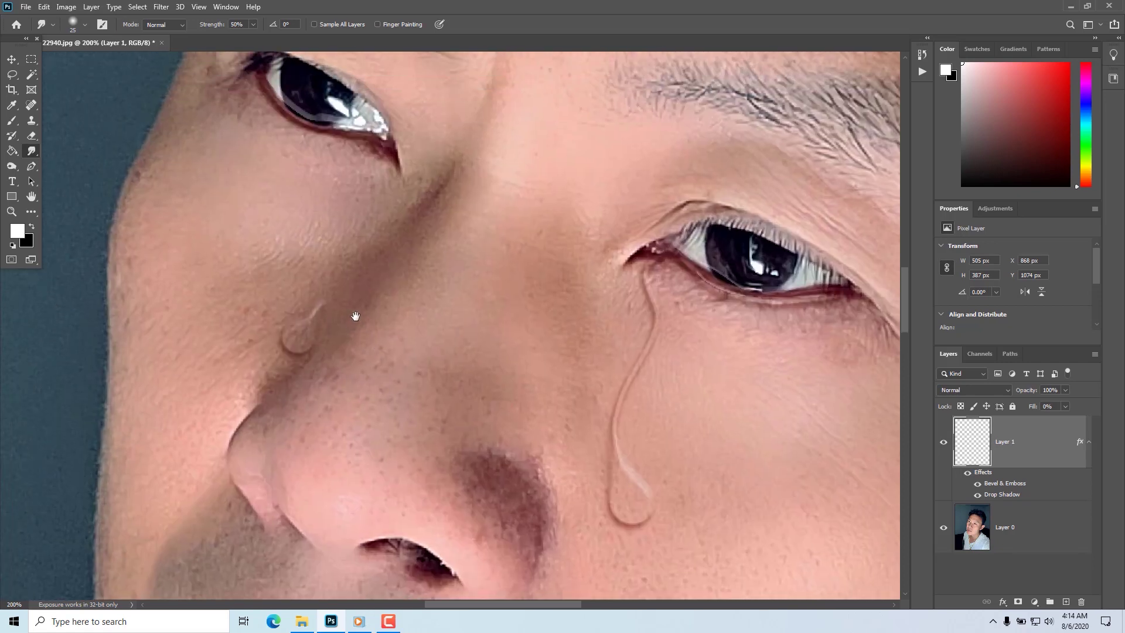
pyautogui.moveTo(333, 193); pyautogui.dragTo(359, 315)
pyautogui.click(13, 121)
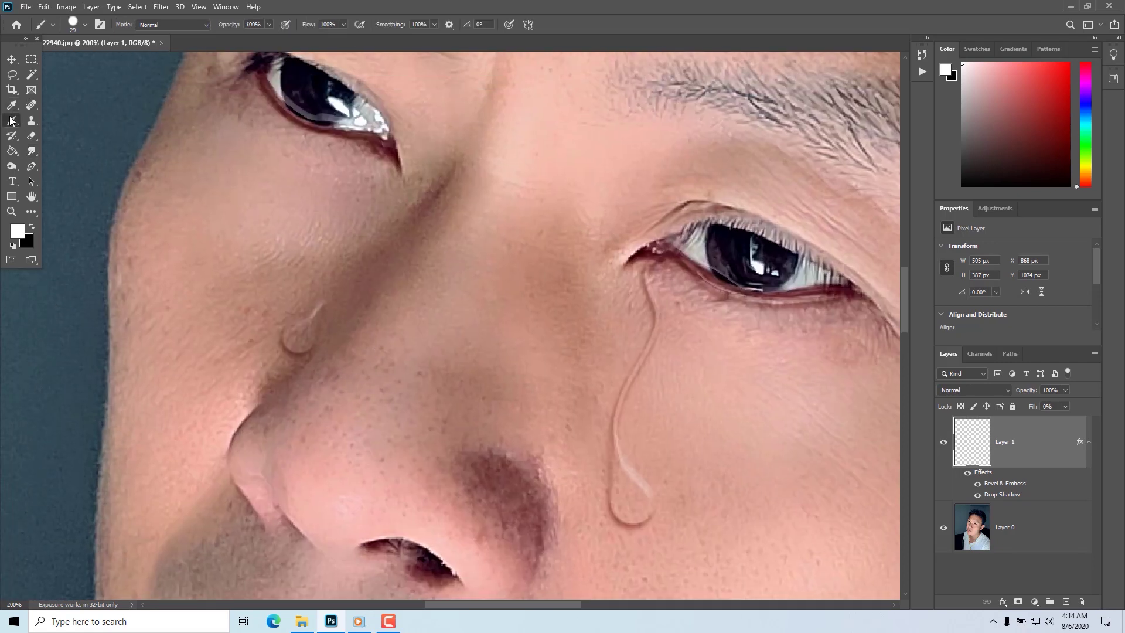
pyautogui.press('[')
pyautogui.press('[')
pyautogui.press('[')
# Step: With a 6 px brush, paint a thin trail from the left-hand eye down to the second teardrop
pyautogui.click(85, 24)
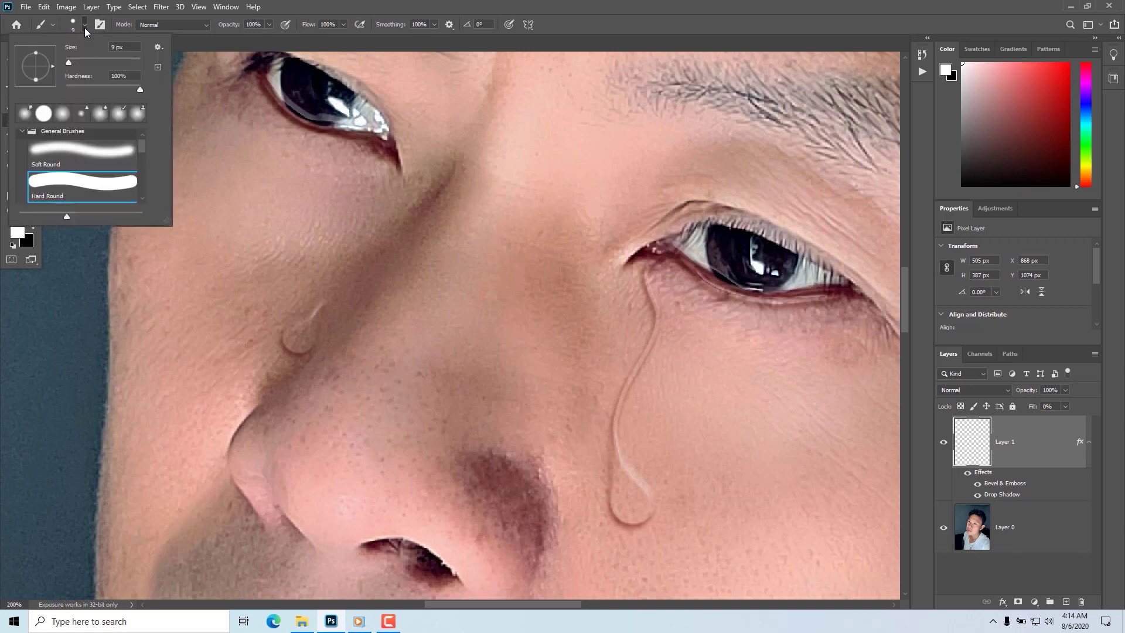
pyautogui.click(572, 7)
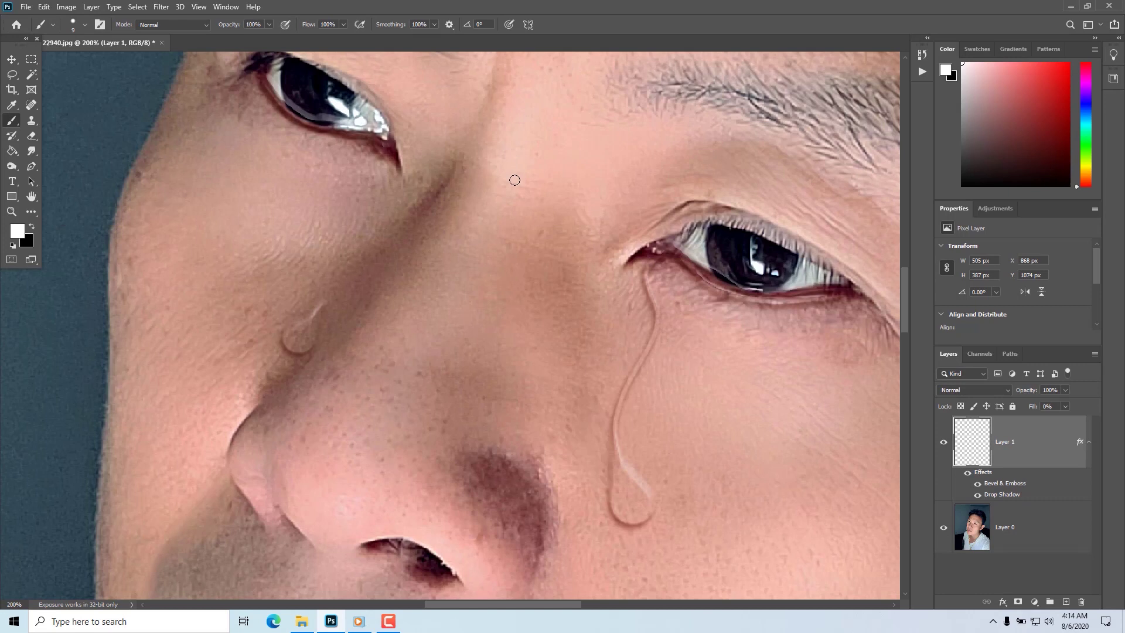
pyautogui.press('[')
pyautogui.press('[')
pyautogui.press('[')
pyautogui.moveTo(382, 144)
pyautogui.mouseDown()
pyautogui.moveTo(386, 207)
pyautogui.moveTo(295, 335)
pyautogui.mouseUp()
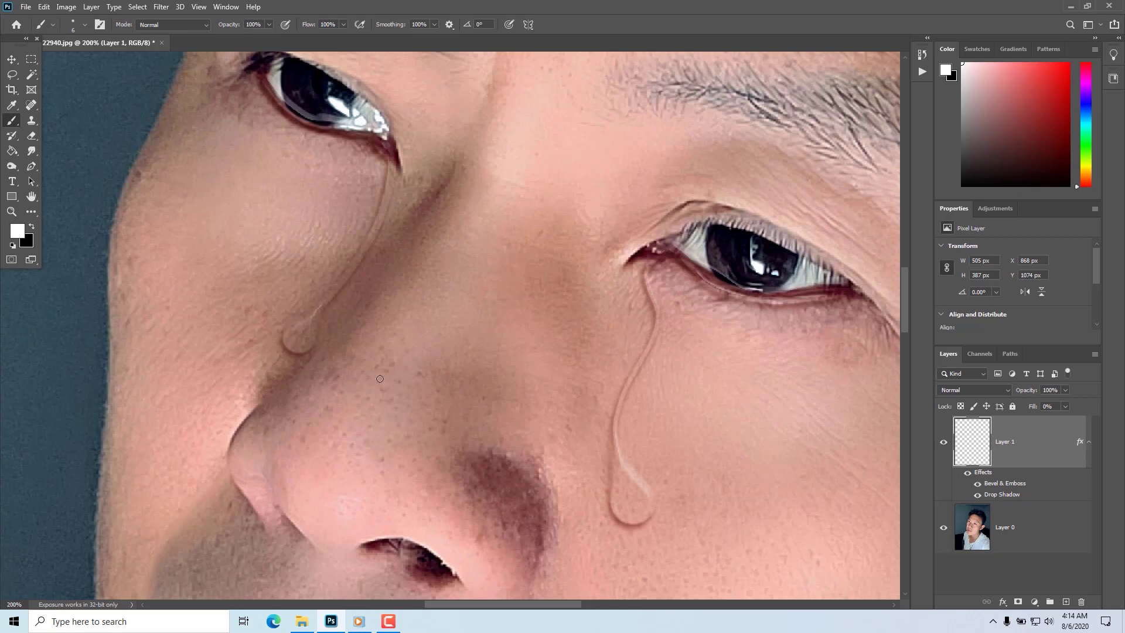
pyautogui.scroll(-2, 425, 336)
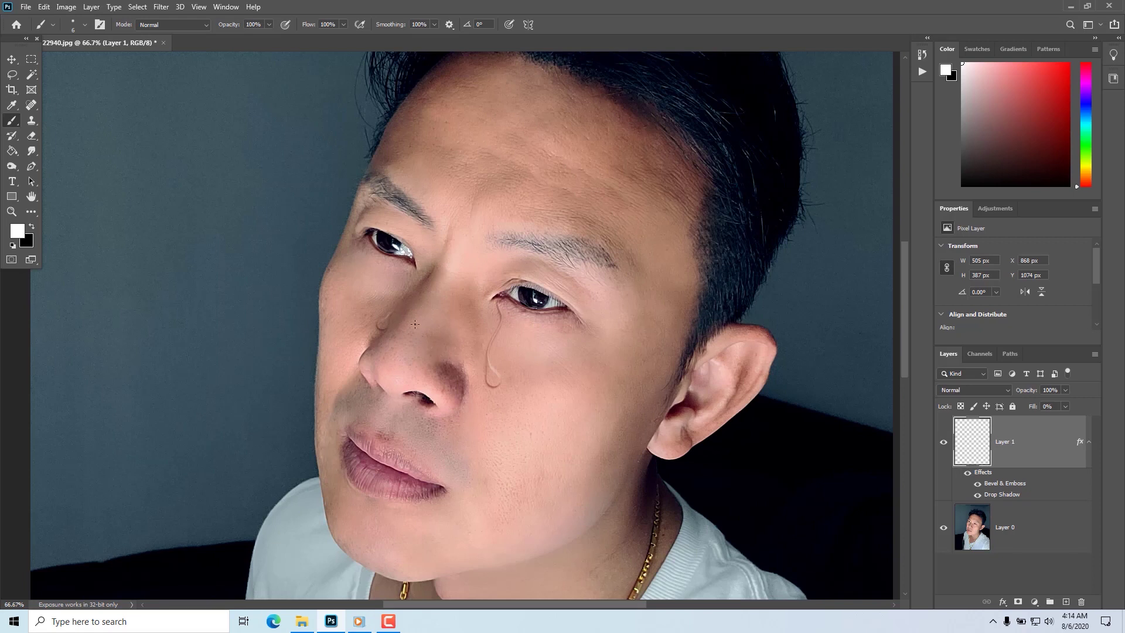
pyautogui.scroll(2, 428, 347)
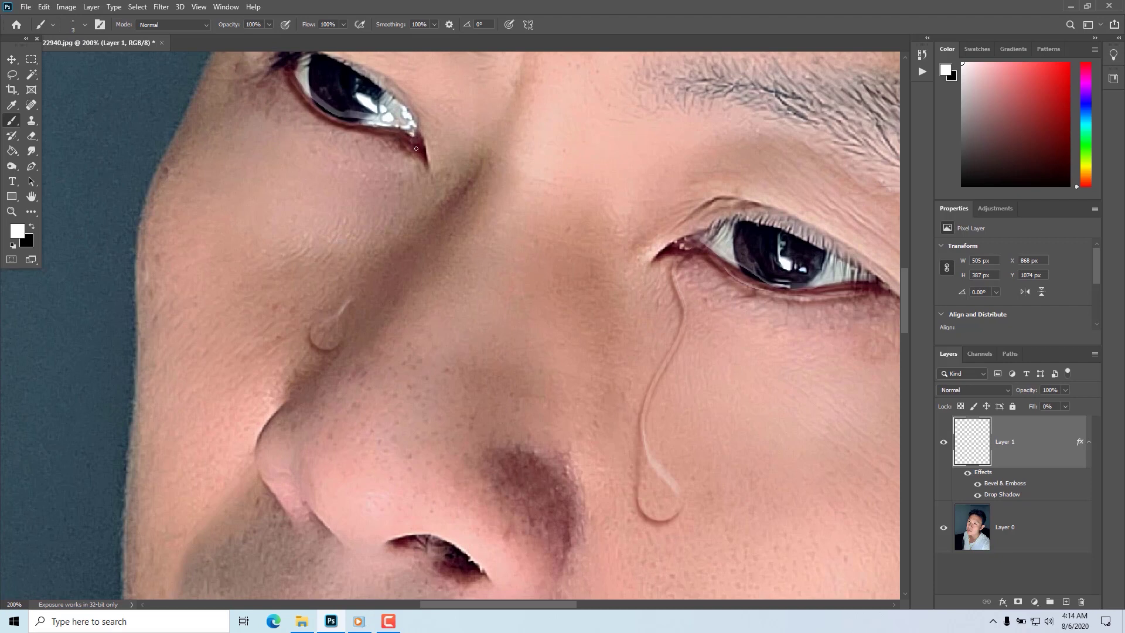
pyautogui.moveTo(415, 204); pyautogui.dragTo(374, 279)
pyautogui.keyDown('alt'); pyautogui.click(415, 282); pyautogui.keyUp('alt')
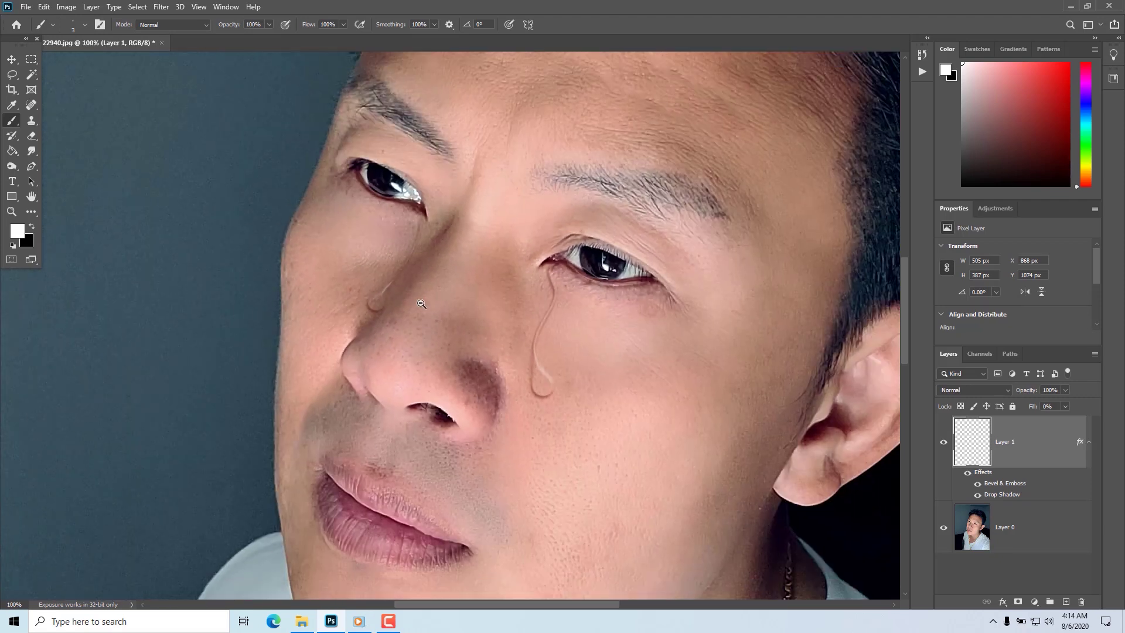
pyautogui.keyDown('alt'); pyautogui.click(421, 303); pyautogui.keyUp('alt')
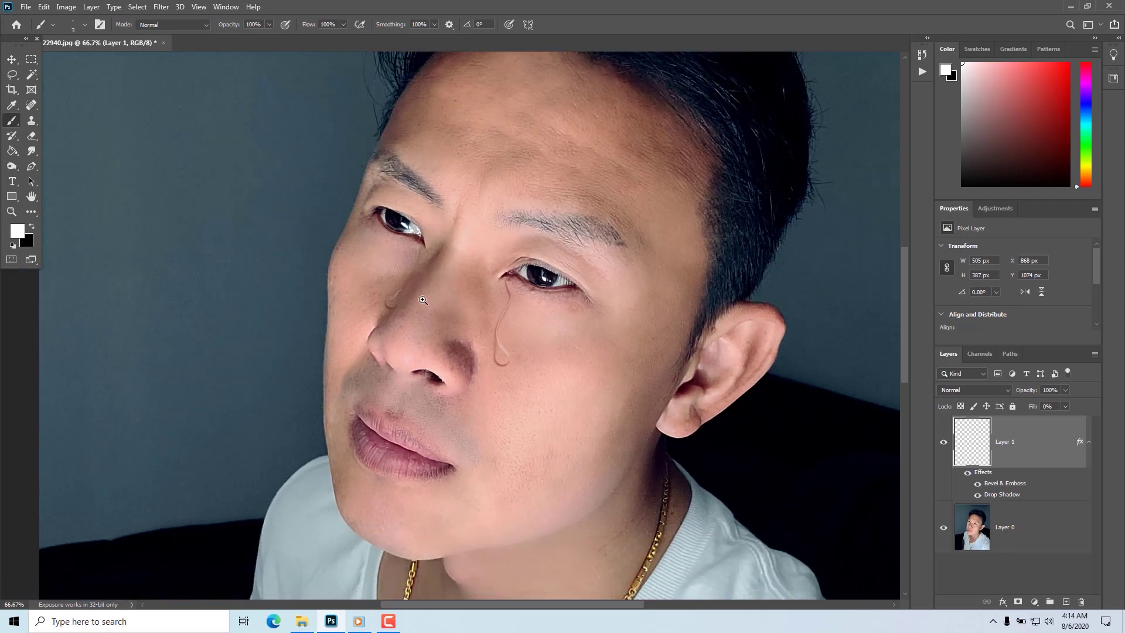
# Step: Paint a thin touch-up stroke along the trail below the eye nearer the ear, then zoom out to check
pyautogui.click(423, 300)
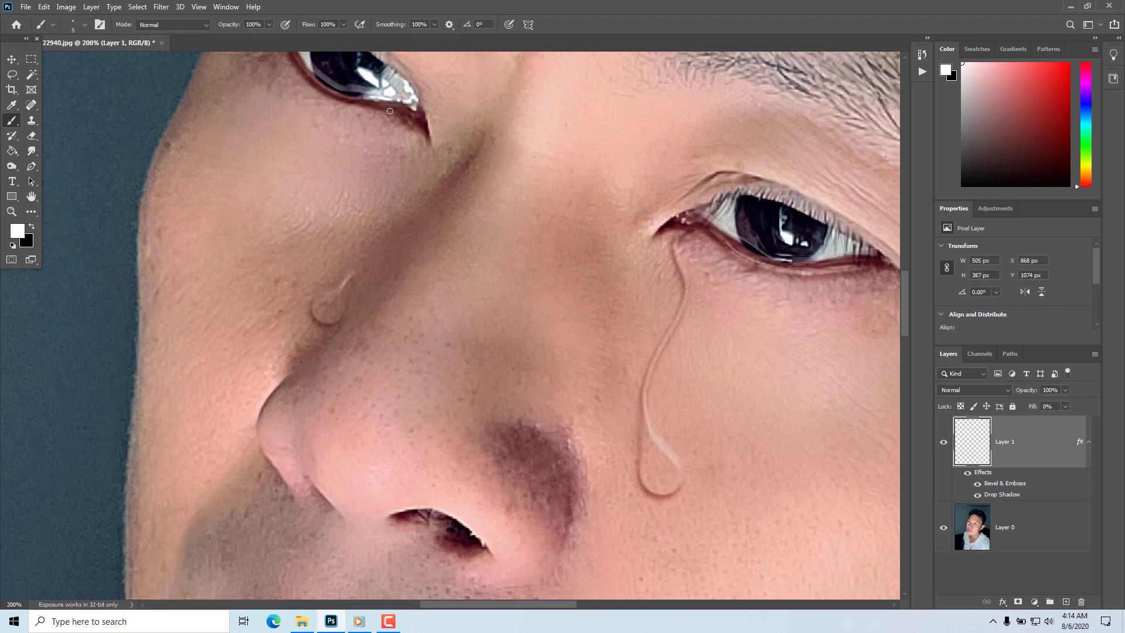
pyautogui.moveTo(423, 120)
pyautogui.mouseDown()
pyautogui.moveTo(413, 200)
pyautogui.moveTo(312, 324)
pyautogui.mouseUp()
pyautogui.scroll(-3, 385, 292)
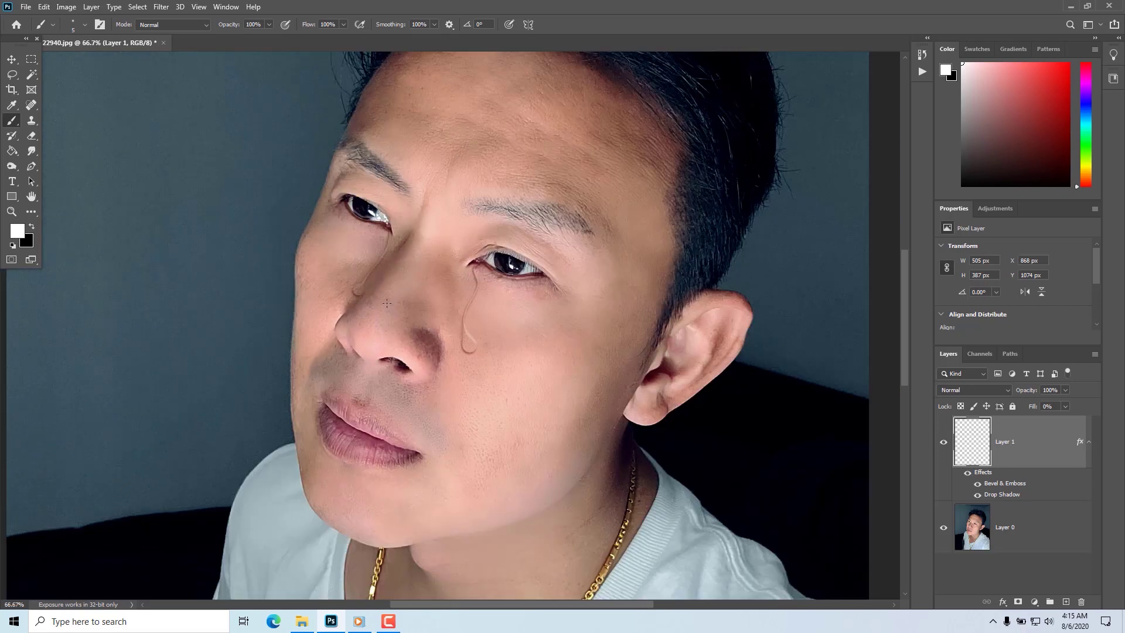
pyautogui.click(380, 273)
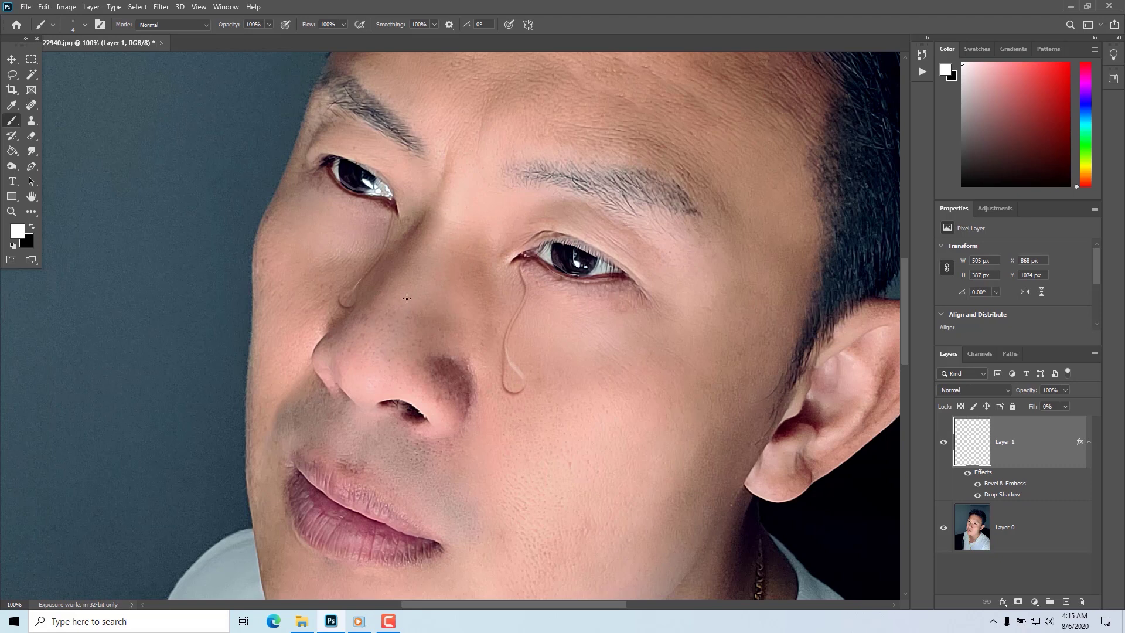
pyautogui.keyDown('alt'); pyautogui.click(475, 313); pyautogui.keyUp('alt')
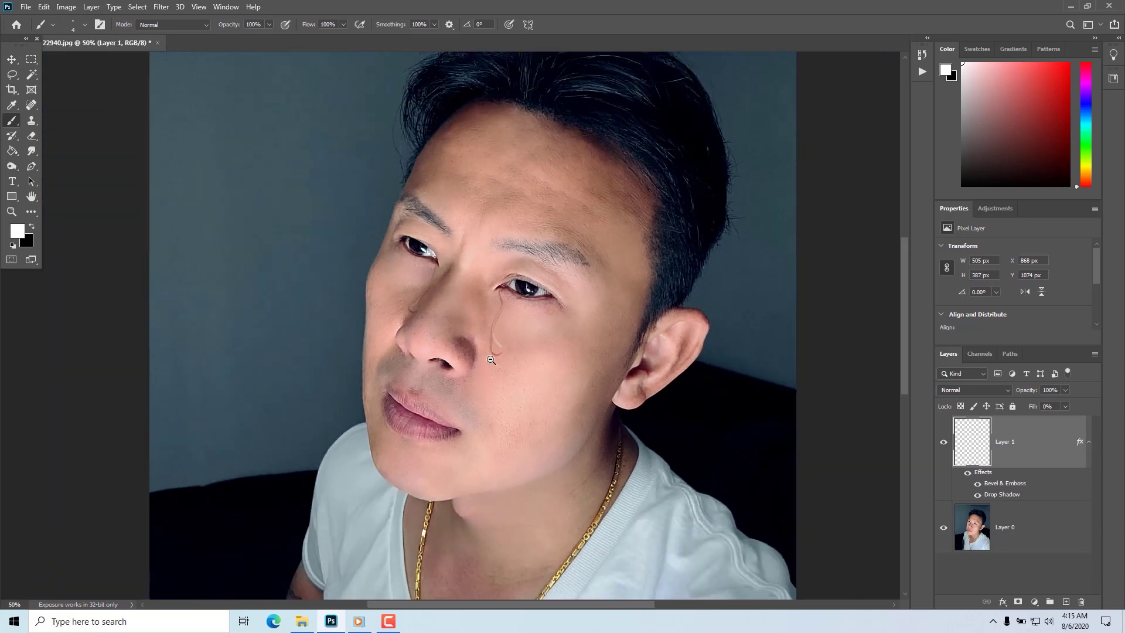
pyautogui.keyDown('alt'); pyautogui.click(491, 360); pyautogui.keyUp('alt')
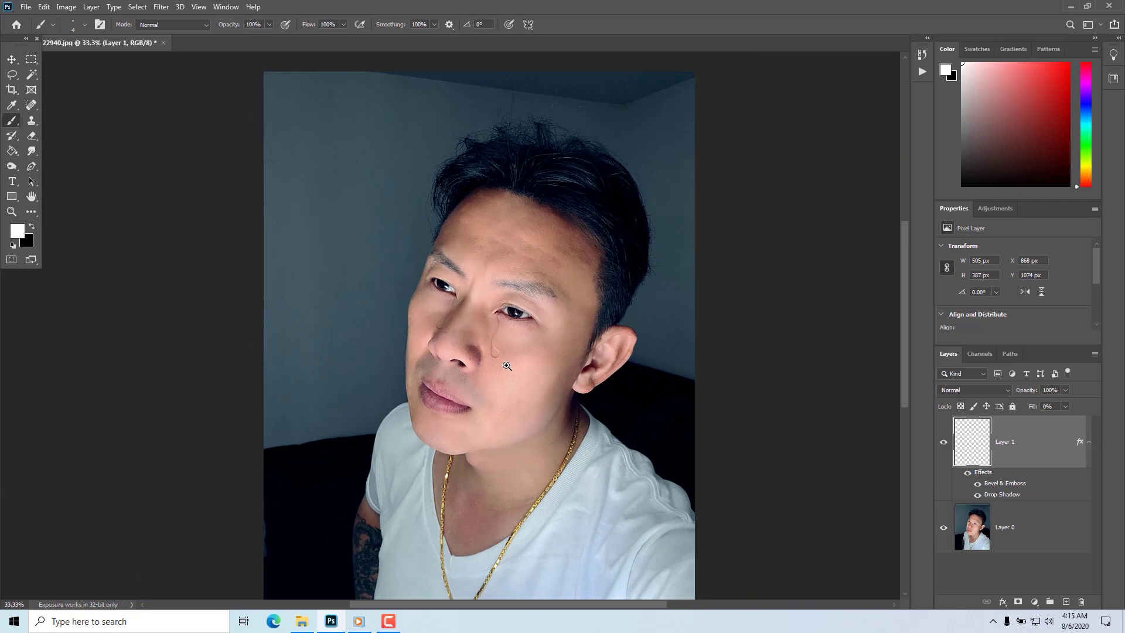
pyautogui.keyDown('ctrl'); pyautogui.click(507, 366); pyautogui.keyUp('ctrl')
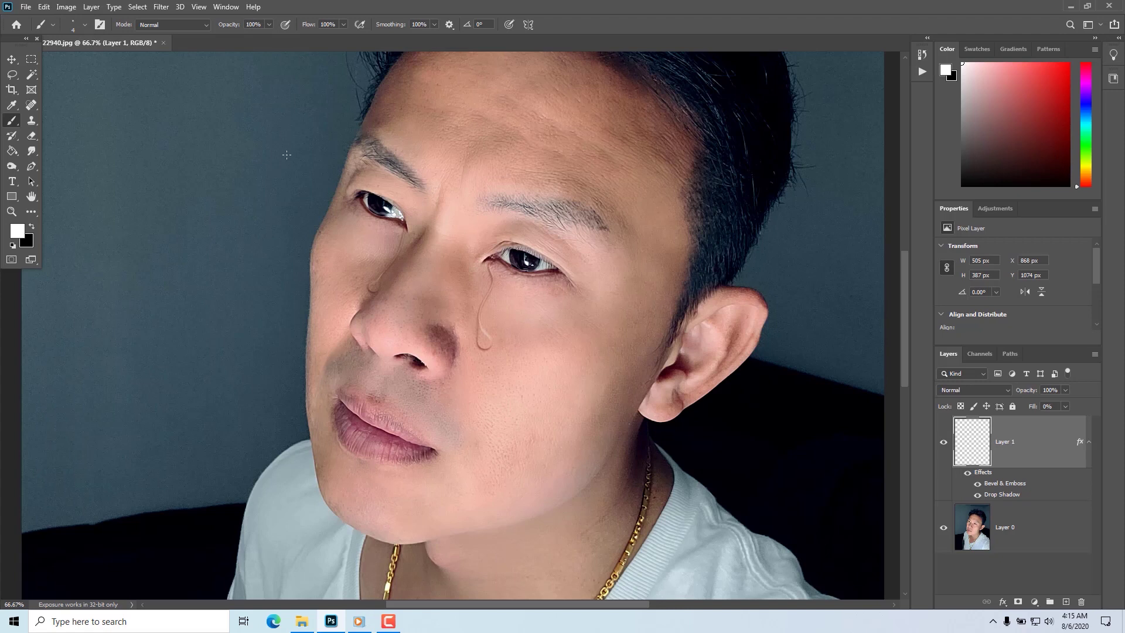
# Step: Enlarge the brush and paint a tear droplet on each cheek below the eyes
pyautogui.scroll(1, 532, 346)
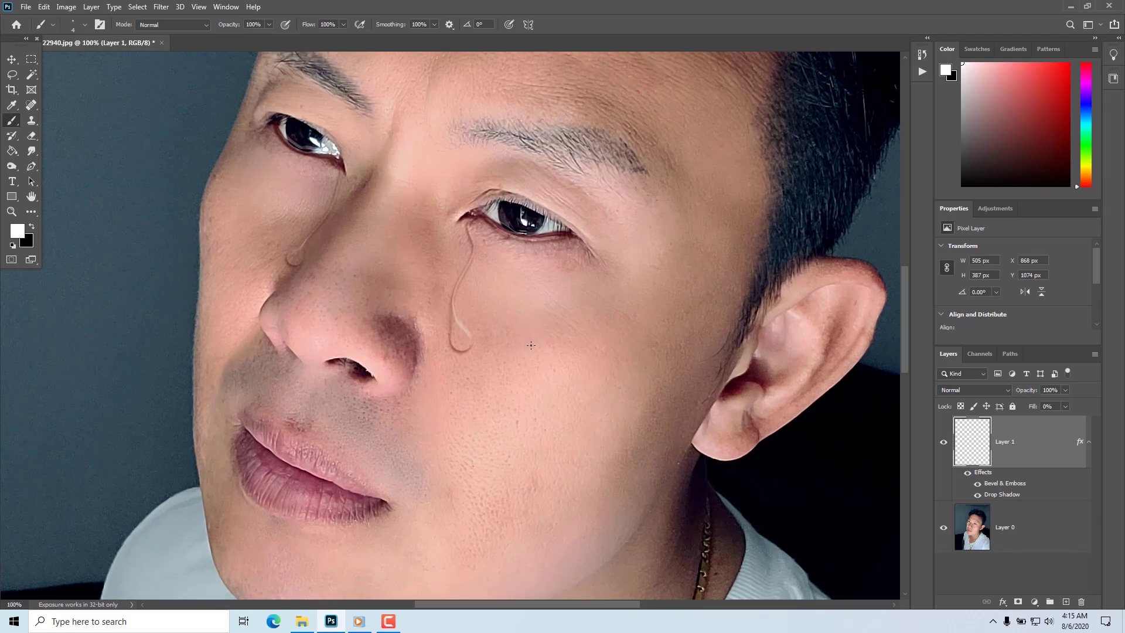
pyautogui.moveTo(504, 307); pyautogui.dragTo(514, 347)
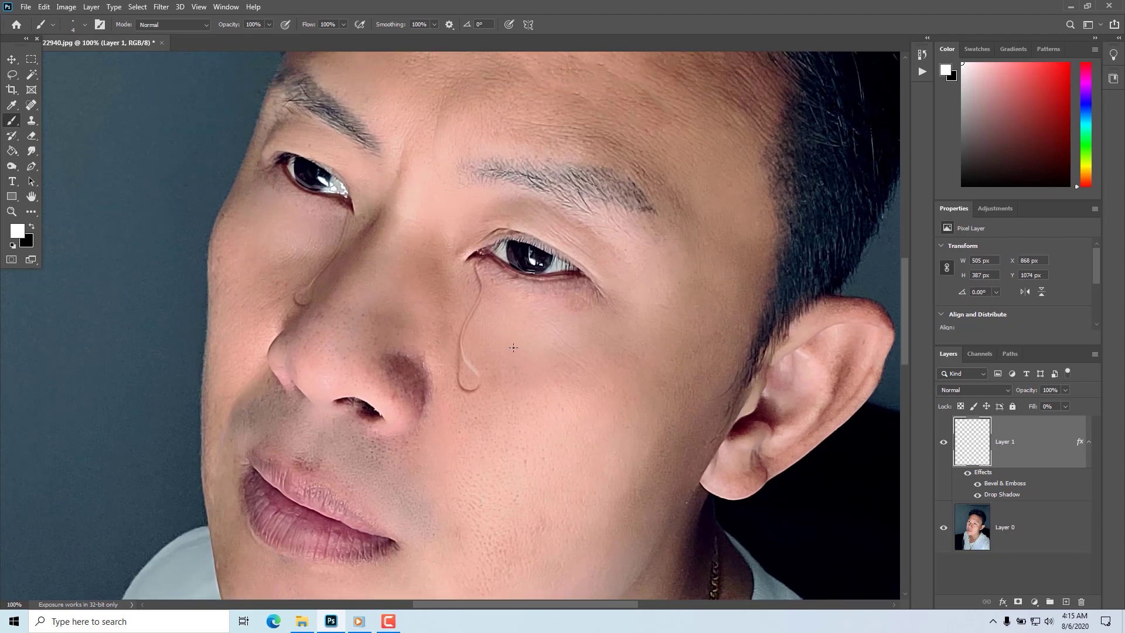
pyautogui.press(']')
pyautogui.press(']')
pyautogui.press(']')
pyautogui.press(']')
pyautogui.click(593, 367)
pyautogui.click(253, 211)
# Step: Smudge both droplets upward into tear shapes with tails, then return to a smaller Brush
pyautogui.click(31, 151)
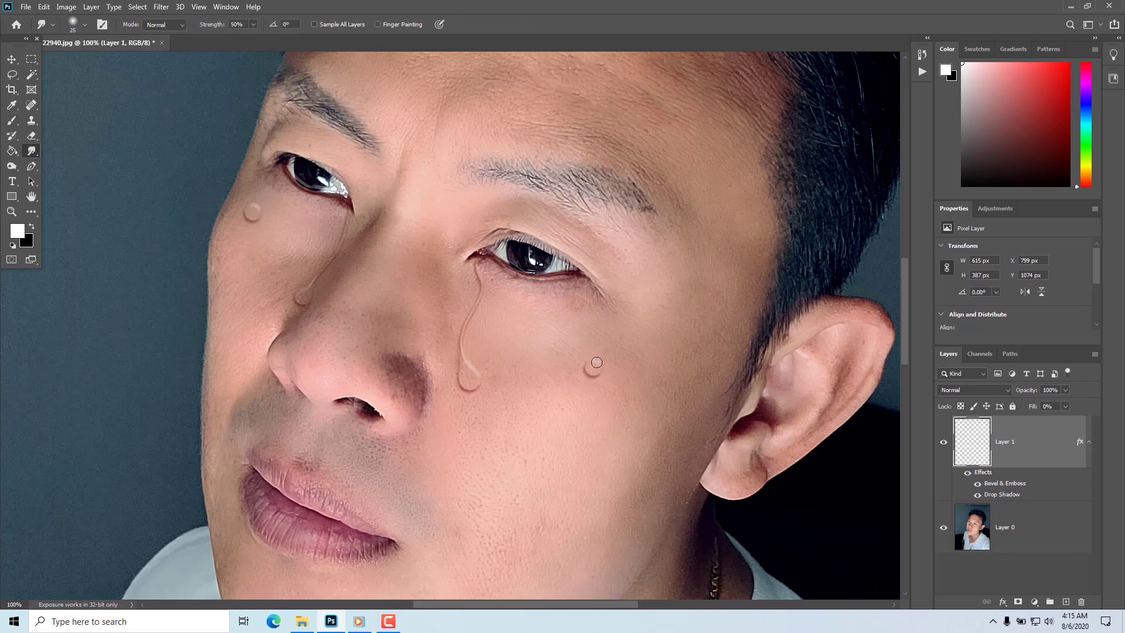
pyautogui.moveTo(593, 368); pyautogui.dragTo(598, 327)
pyautogui.moveTo(252, 203); pyautogui.dragTo(262, 185)
pyautogui.click(11, 120)
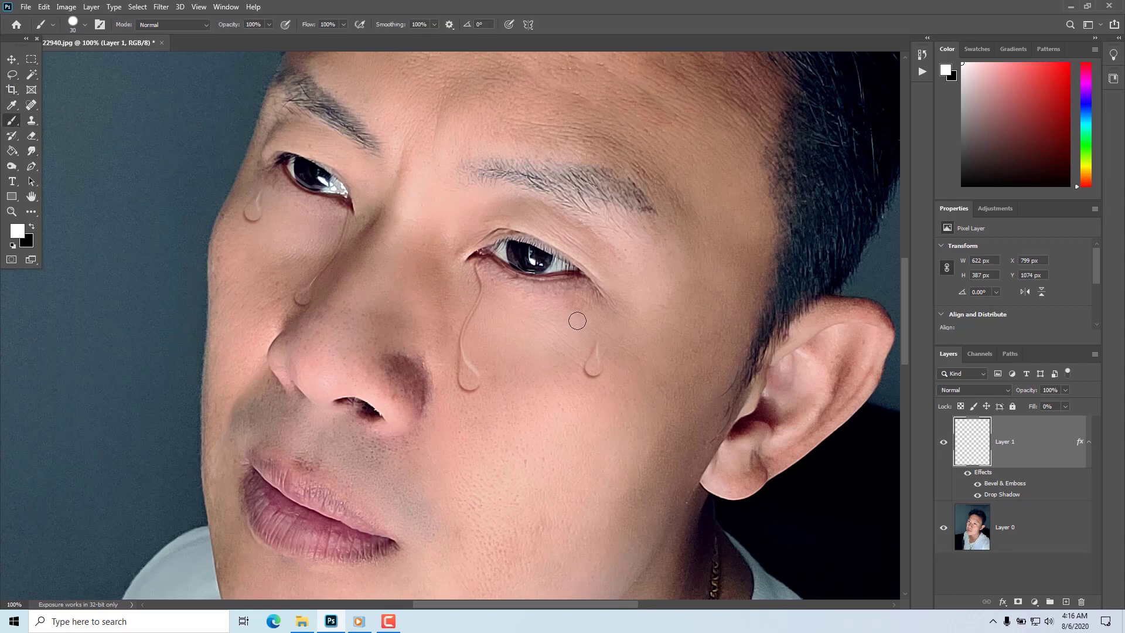
pyautogui.press('[')
pyautogui.press('[')
# Step: Paint a diagonal tear trail across the cheek, then undo it
pyautogui.moveTo(507, 305); pyautogui.dragTo(557, 380)
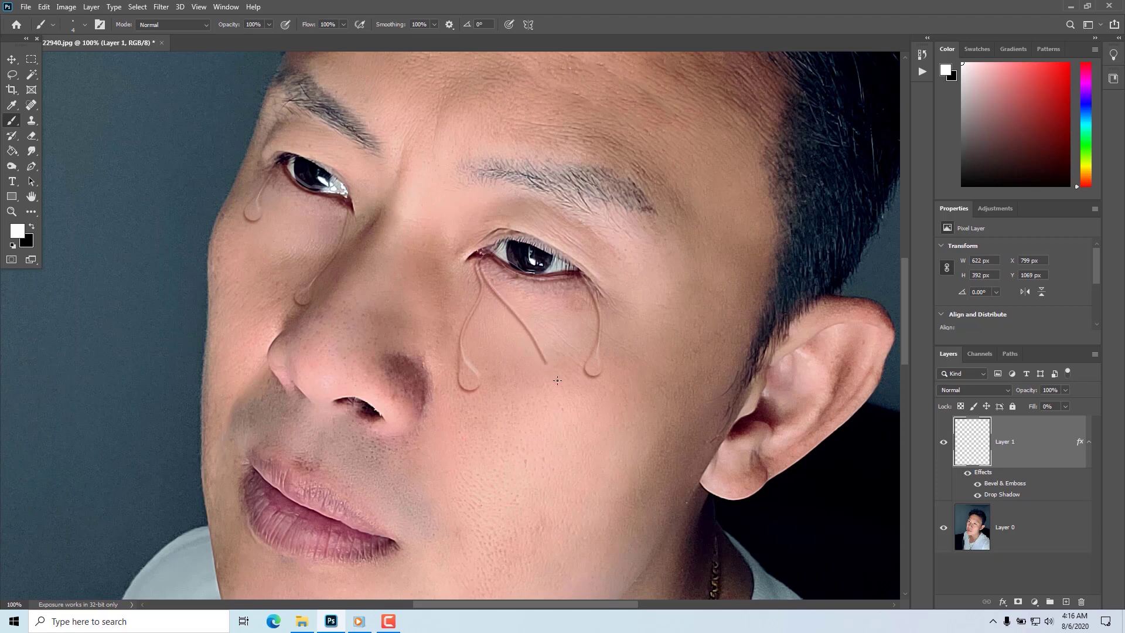
pyautogui.hotkey('ctrl', 'z')
pyautogui.scroll(-1, 480, 287)
pyautogui.scroll(-1, 479, 287)
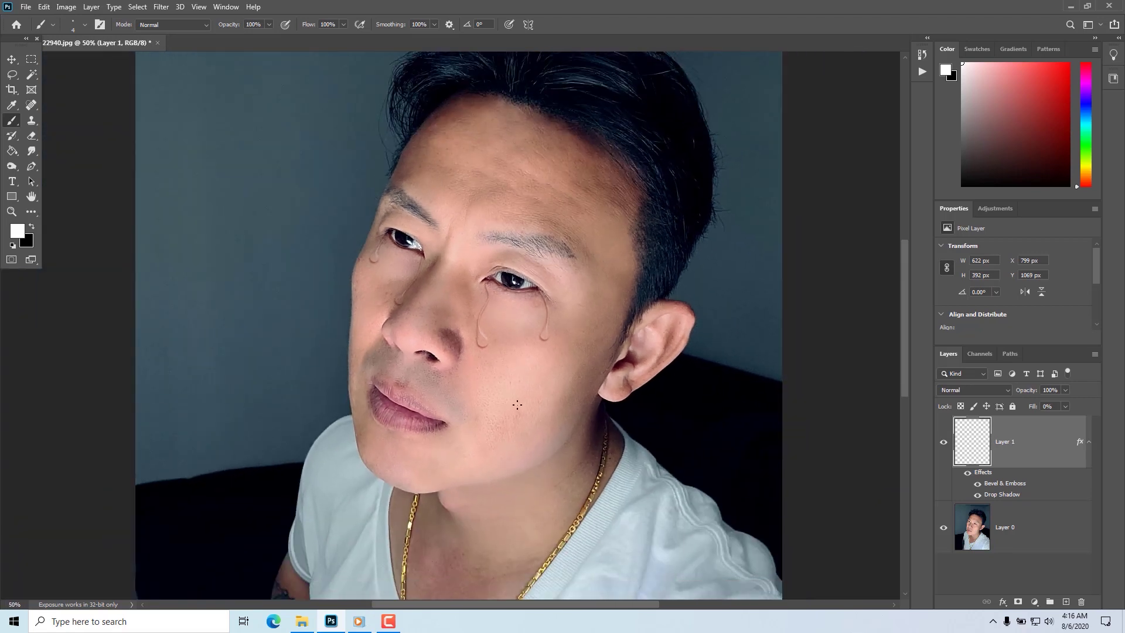
pyautogui.scroll(2, 503, 367)
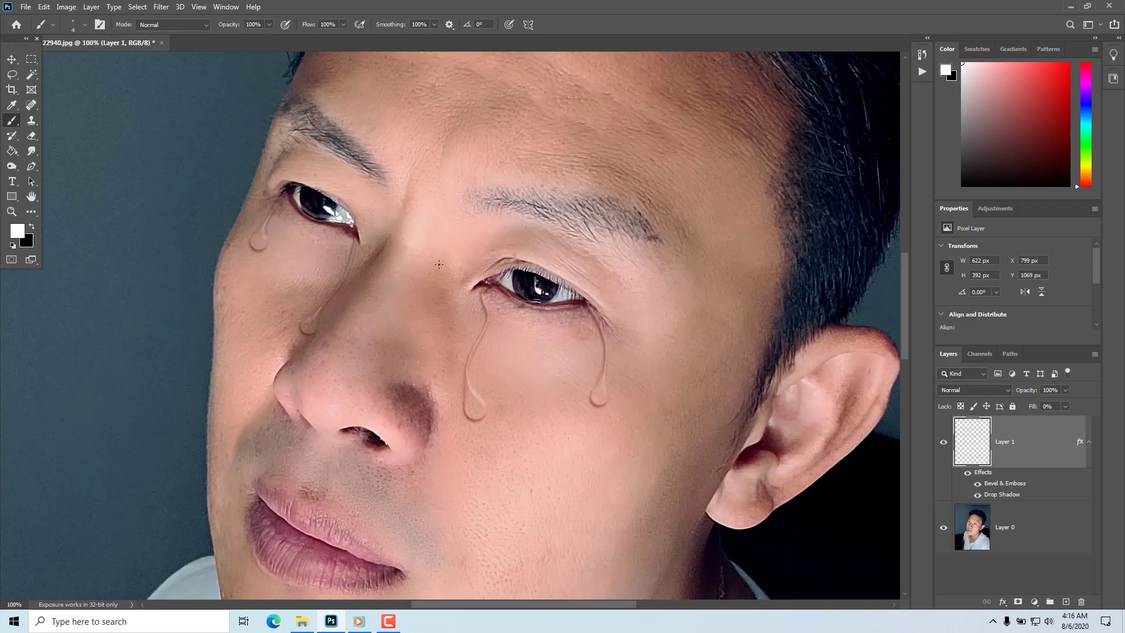
# Step: With a larger brush, wet the lower eyelid and dab tear beads under both eyes
pyautogui.press(']')
pyautogui.press(']')
pyautogui.press(']')
pyautogui.moveTo(498, 283); pyautogui.dragTo(572, 297)
pyautogui.click(545, 307)
pyautogui.click(301, 220)
# Step: Undo the extra lower-lid bead and paint a new one at the inner eye corner
pyautogui.click(345, 236)
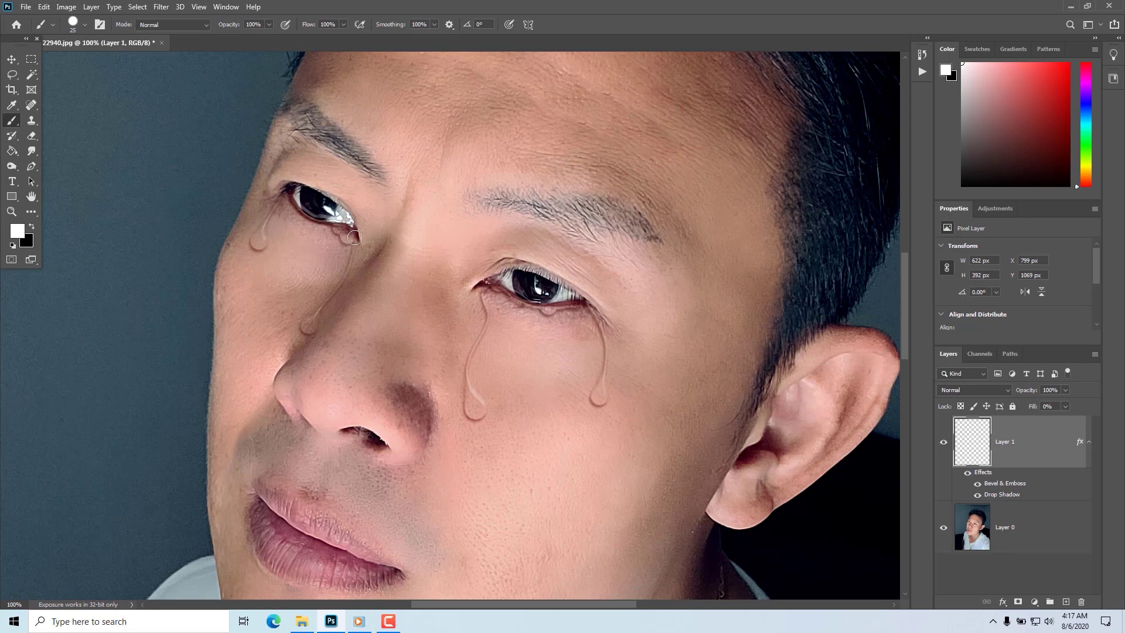
pyautogui.hotkey('ctrl', 'z')
pyautogui.click(291, 202)
pyautogui.scroll(-1, 381, 291)
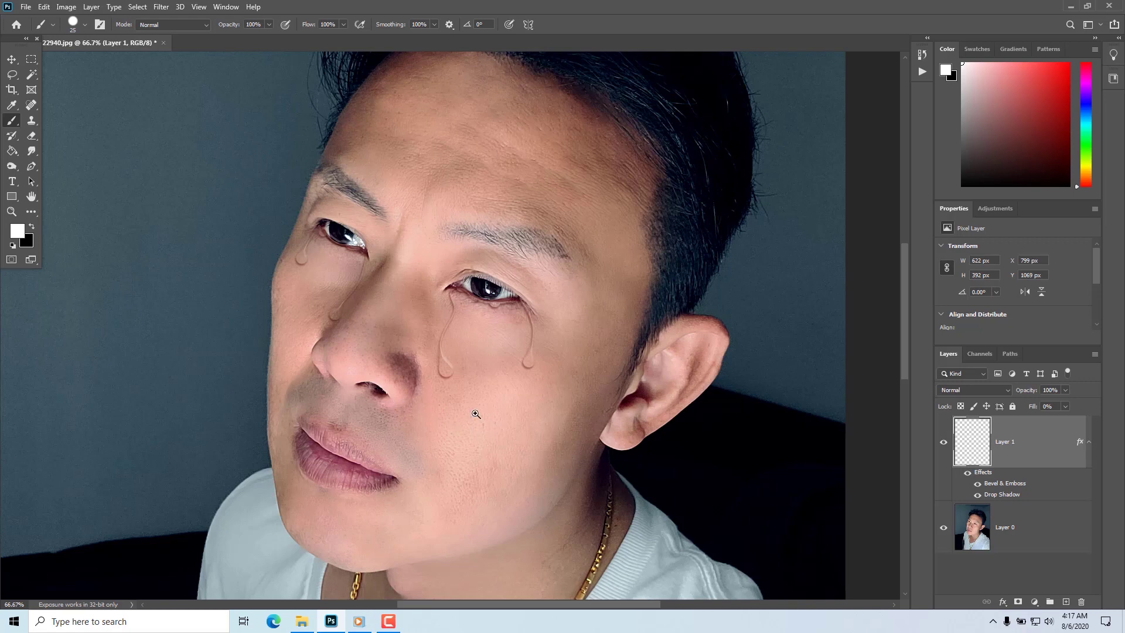
pyautogui.scroll(1, 476, 413)
# Step: Paint a droplet beside the nose and smudge its top upward into a tear
pyautogui.click(212, 274)
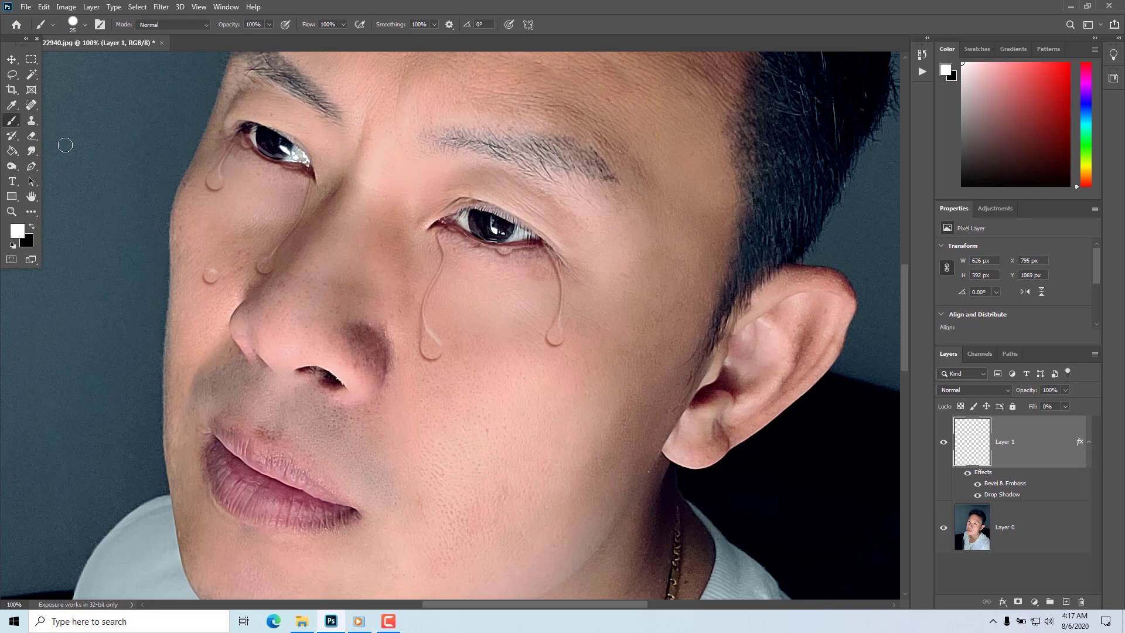
pyautogui.click(31, 151)
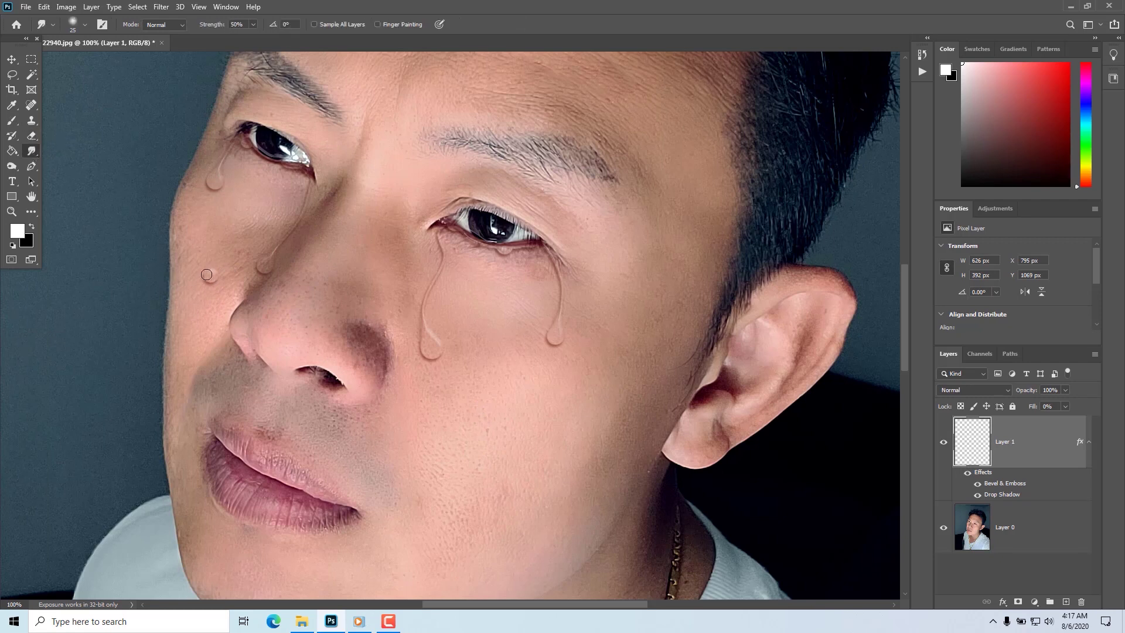
pyautogui.moveTo(211, 276); pyautogui.dragTo(222, 256)
# Step: Zoom out and pan to review the tears across the whole portrait
pyautogui.keyDown('alt'); pyautogui.click(452, 412); pyautogui.keyUp('alt')
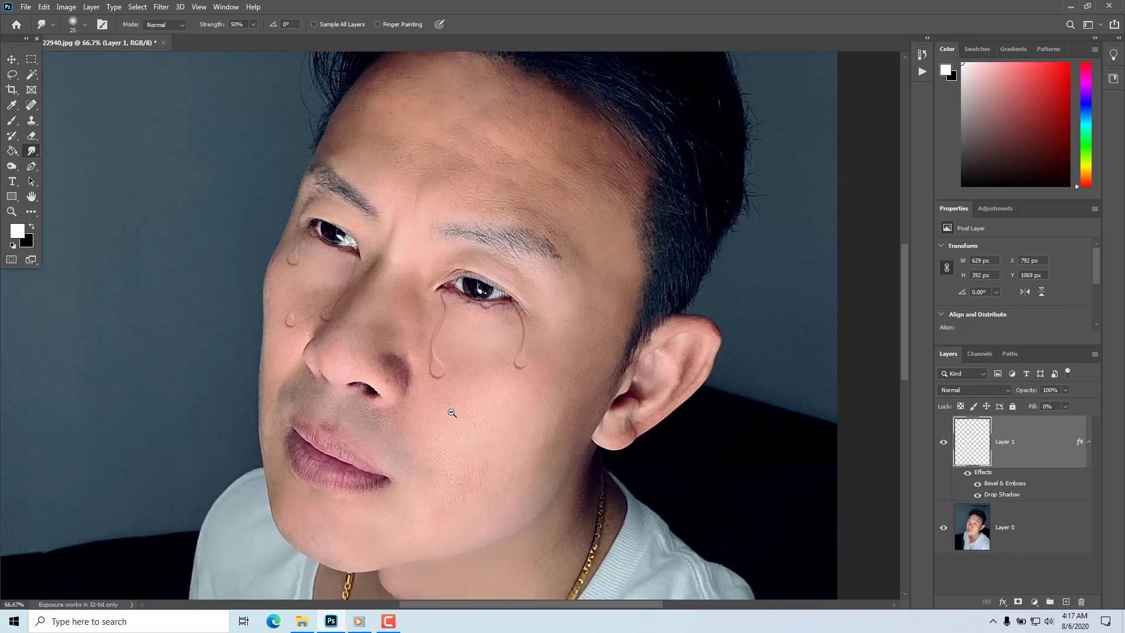
pyautogui.keyDown('alt'); pyautogui.click(451, 412); pyautogui.keyUp('alt')
pyautogui.keyDown('alt'); pyautogui.click(452, 413); pyautogui.keyUp('alt')
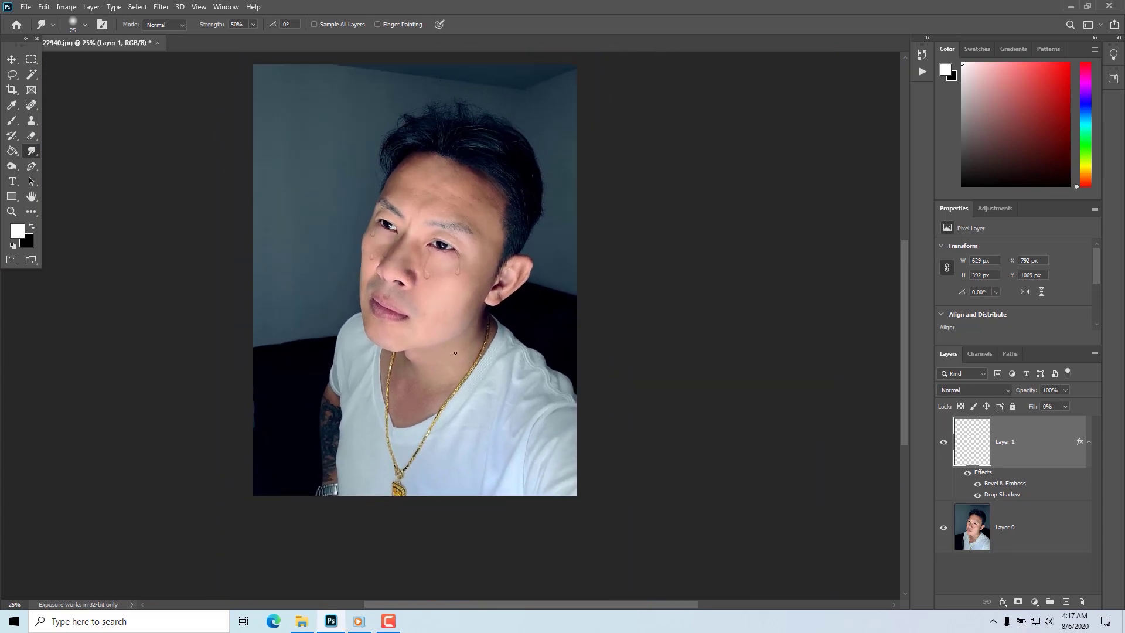
pyautogui.scroll(3, 495, 393)
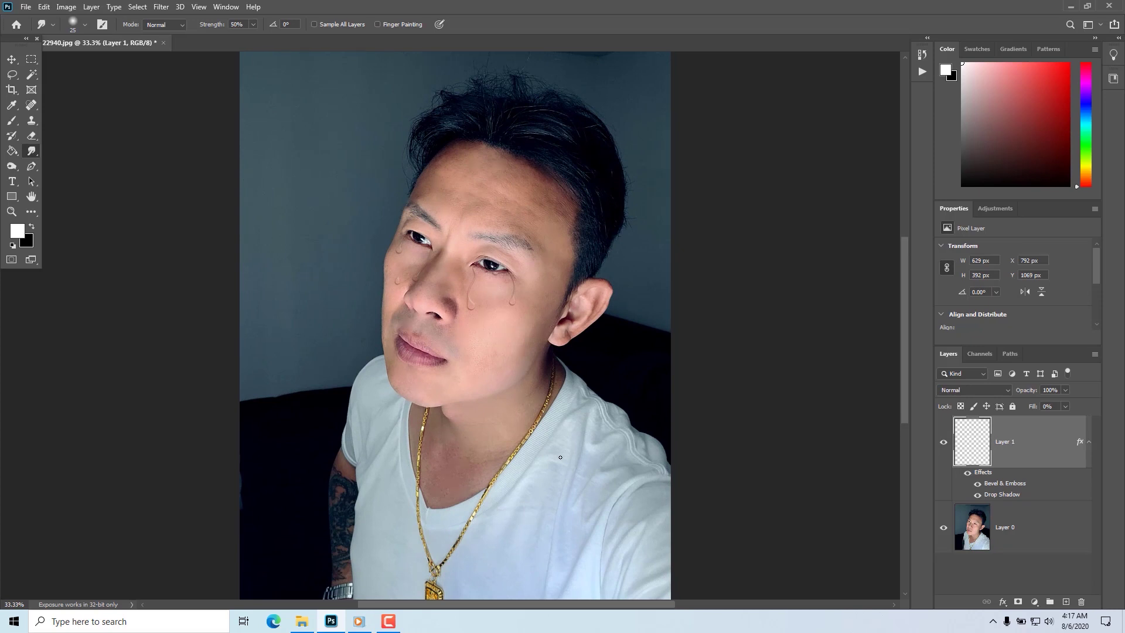
pyautogui.scroll(1, 457, 301)
pyautogui.scroll(1, 486, 299)
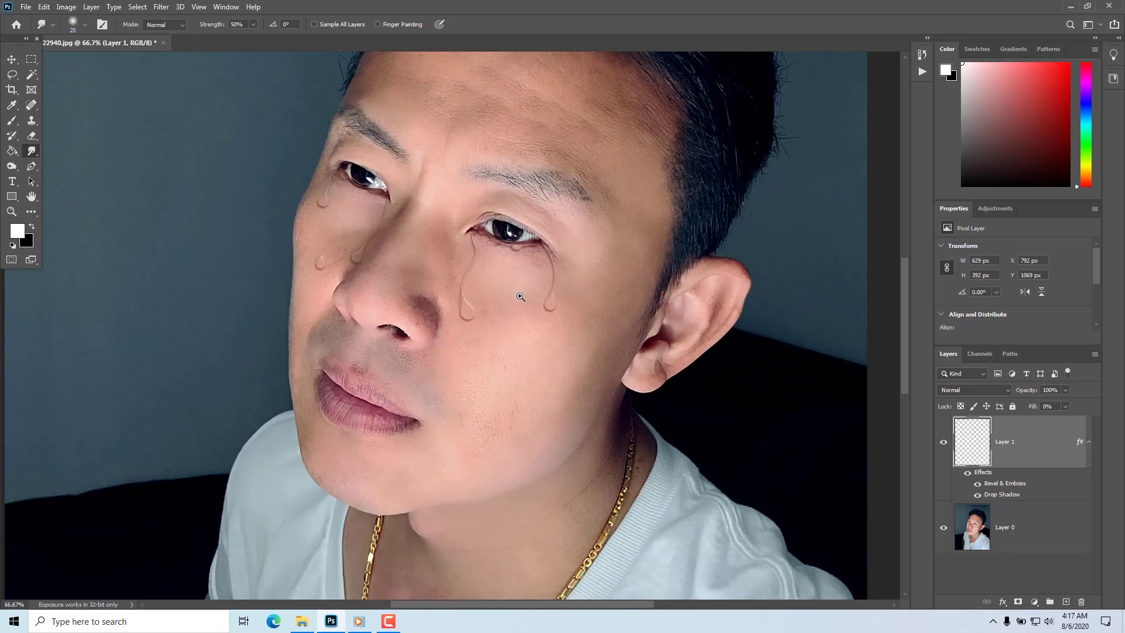
pyautogui.scroll(1, 519, 295)
pyautogui.moveTo(519, 295); pyautogui.dragTo(530, 351)
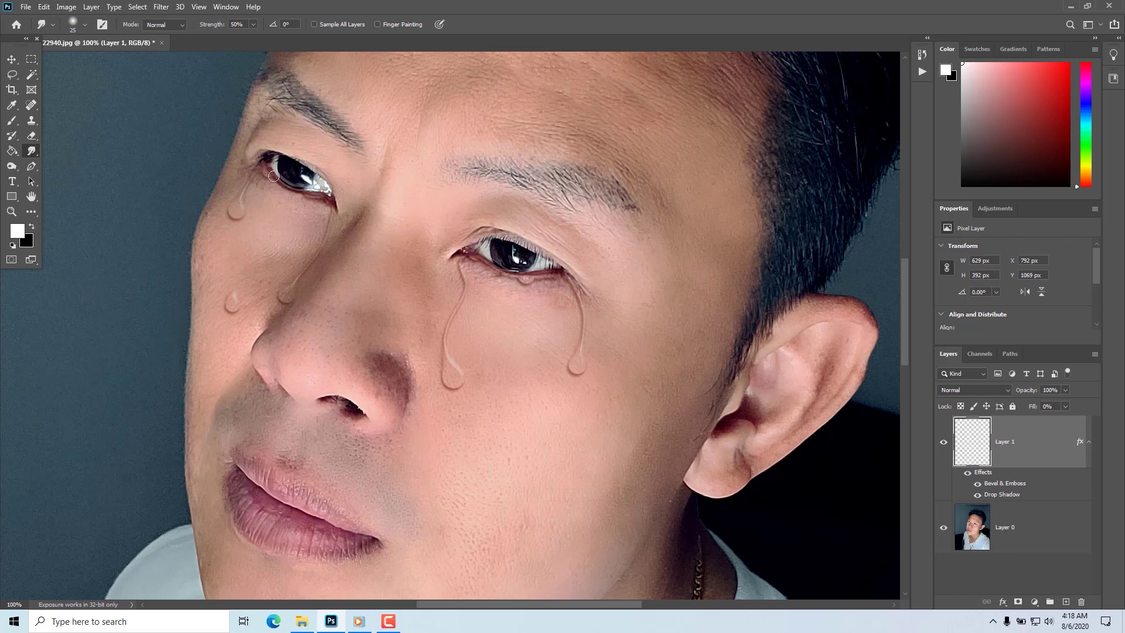
pyautogui.keyDown('alt'); pyautogui.click(525, 331); pyautogui.keyUp('alt')
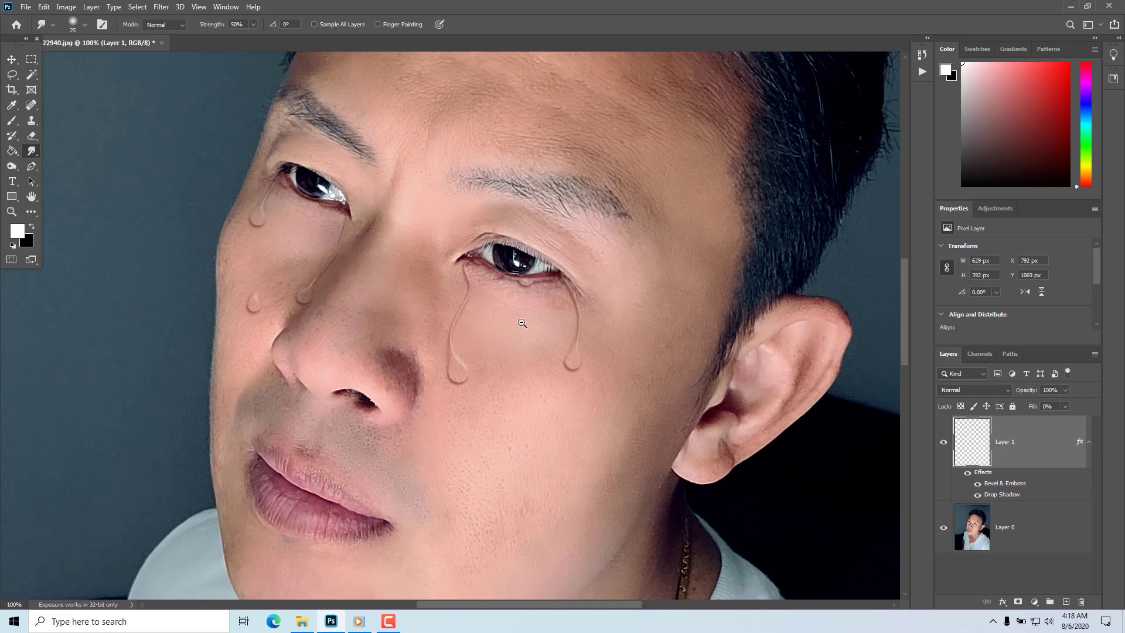
pyautogui.keyDown('alt'); pyautogui.click(540, 350); pyautogui.keyUp('alt')
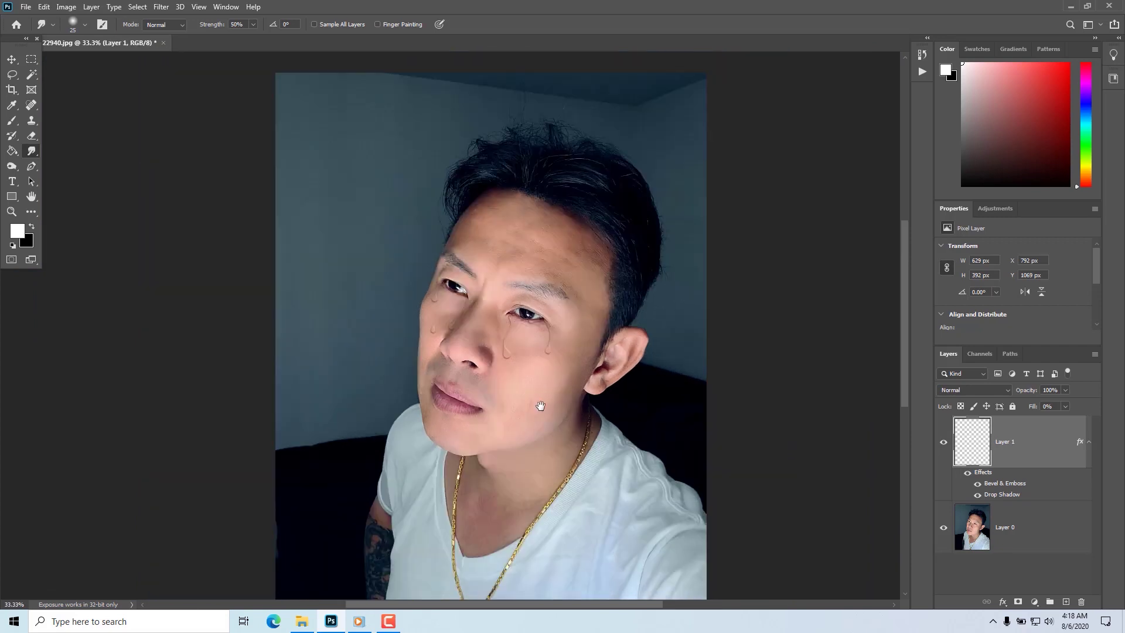
pyautogui.moveTo(540, 402); pyautogui.dragTo(528, 352)
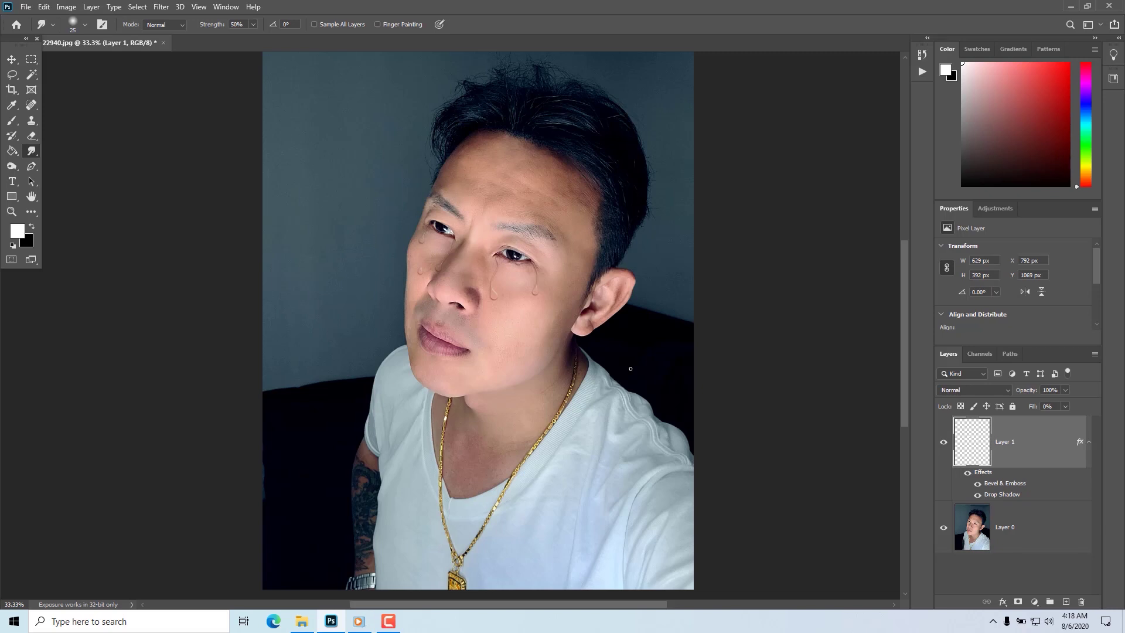
pyautogui.scroll(2, 460, 305)
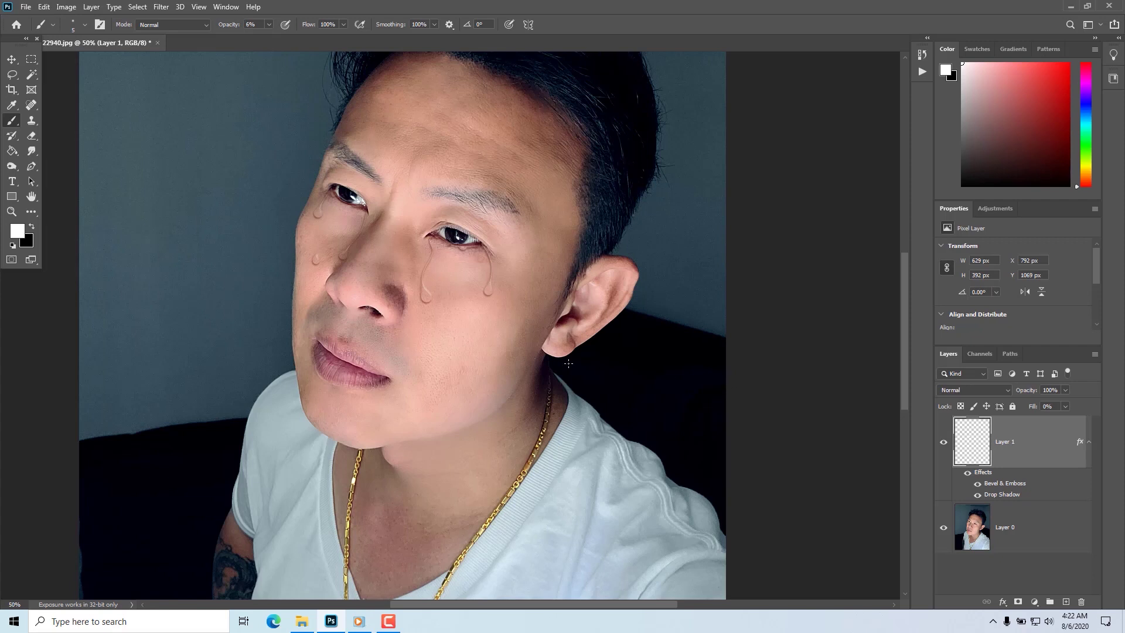
# Step: Zoom in on the cheek tears and create a new empty Layer 2 above Layer 1
pyautogui.keyDown('ctrl'); pyautogui.click(441, 324); pyautogui.keyUp('ctrl')
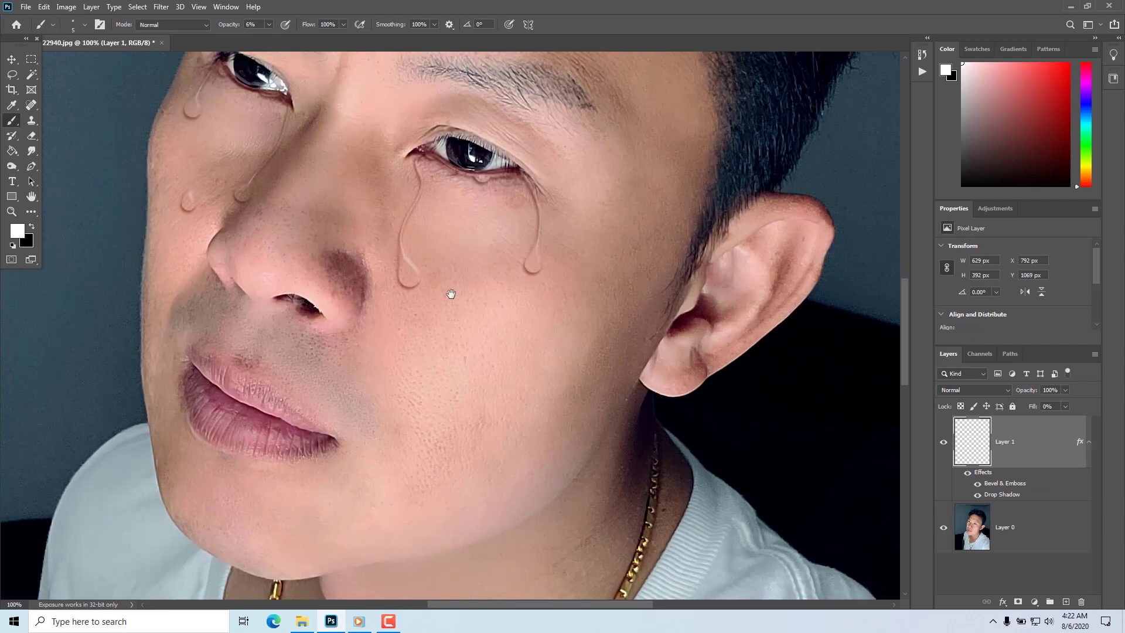
pyautogui.moveTo(451, 295); pyautogui.dragTo(449, 358)
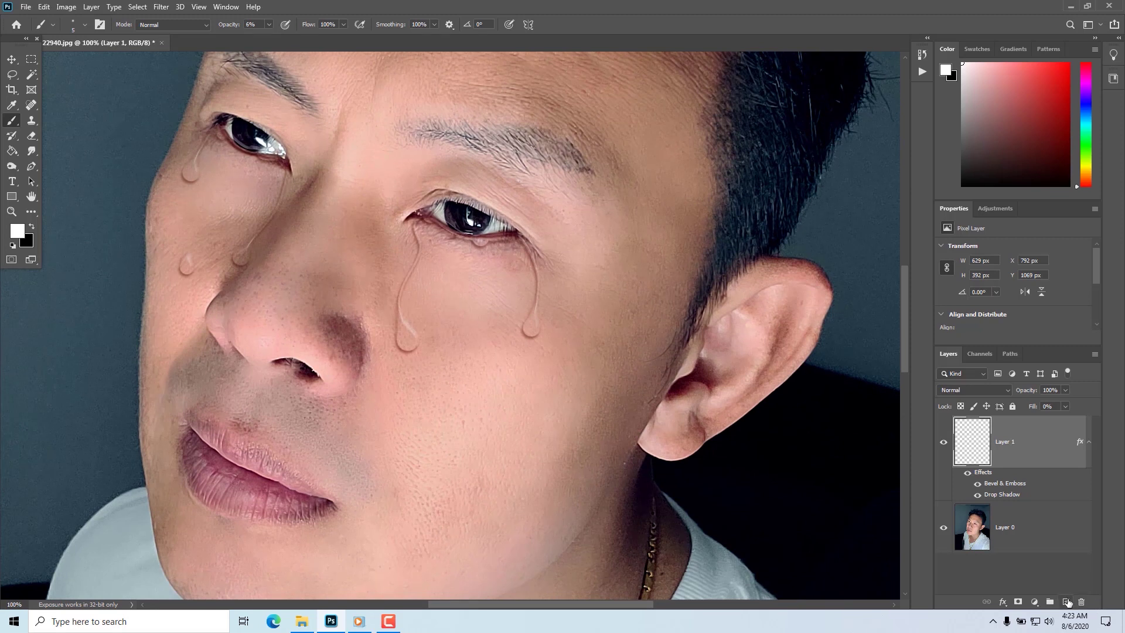
pyautogui.click(1066, 602)
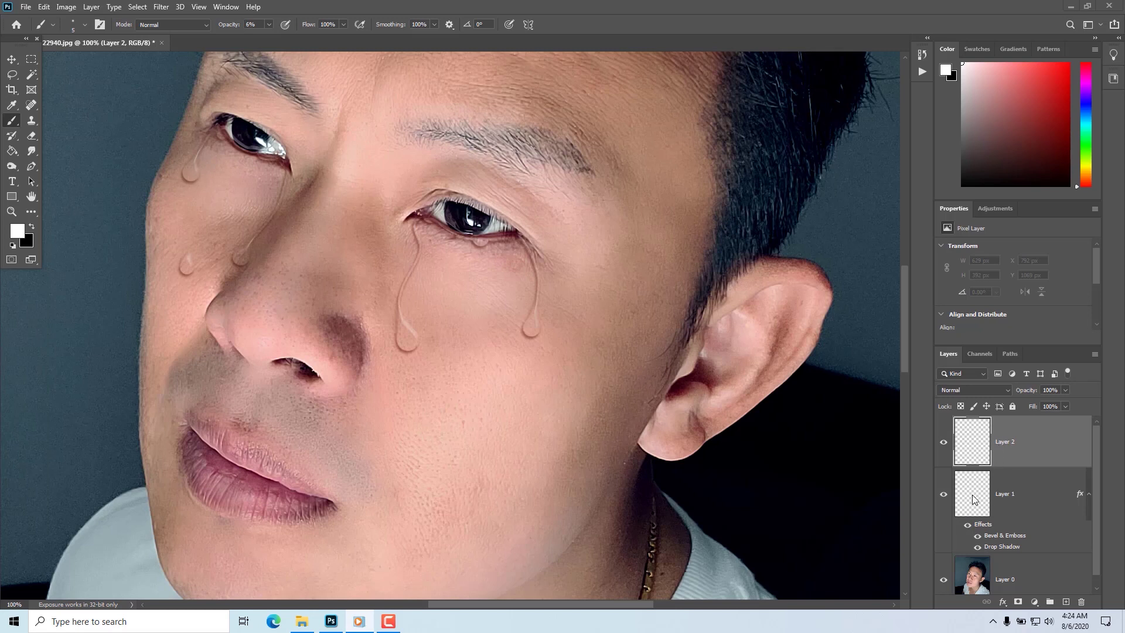
# Step: Set Layer 2's blend mode to Screen and load Layer 1's tears as a selection
pyautogui.click(1000, 392)
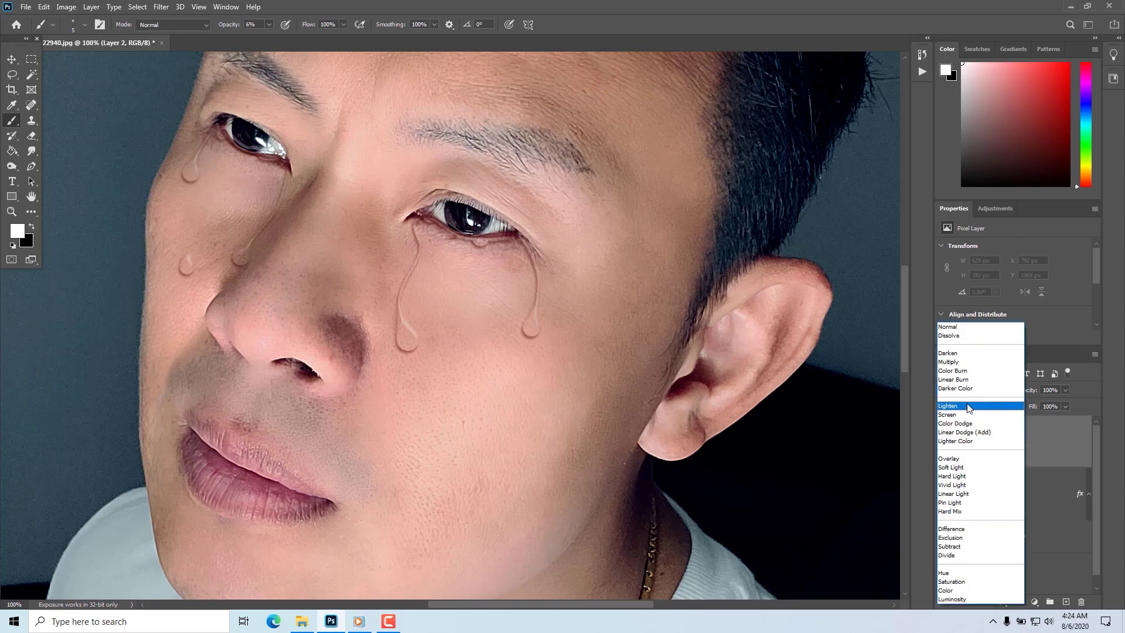
pyautogui.click(960, 414)
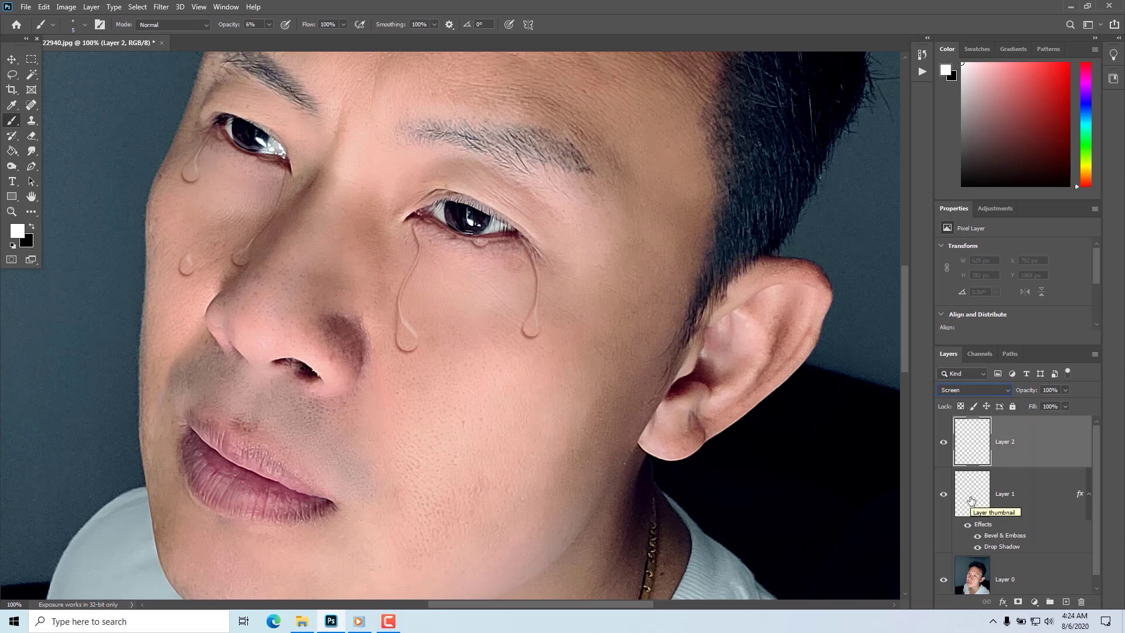
pyautogui.keyDown('ctrl'); pyautogui.click(971, 500); pyautogui.keyUp('ctrl')
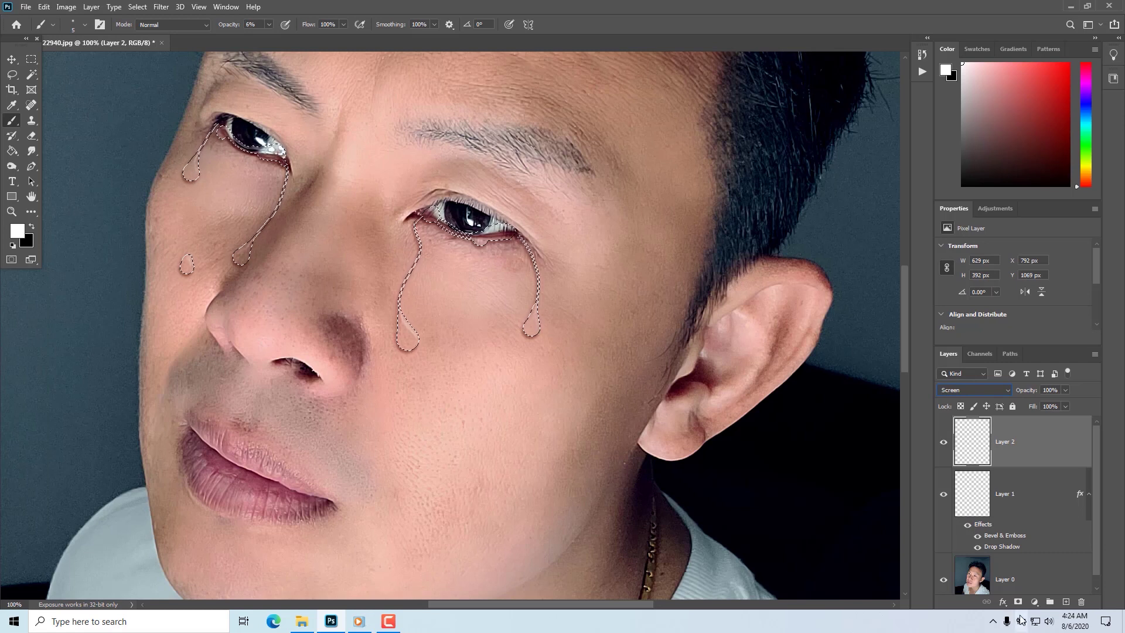
# Step: Add a layer mask to Layer 2 from the tear selection and target its pixel thumbnail
pyautogui.click(1019, 603)
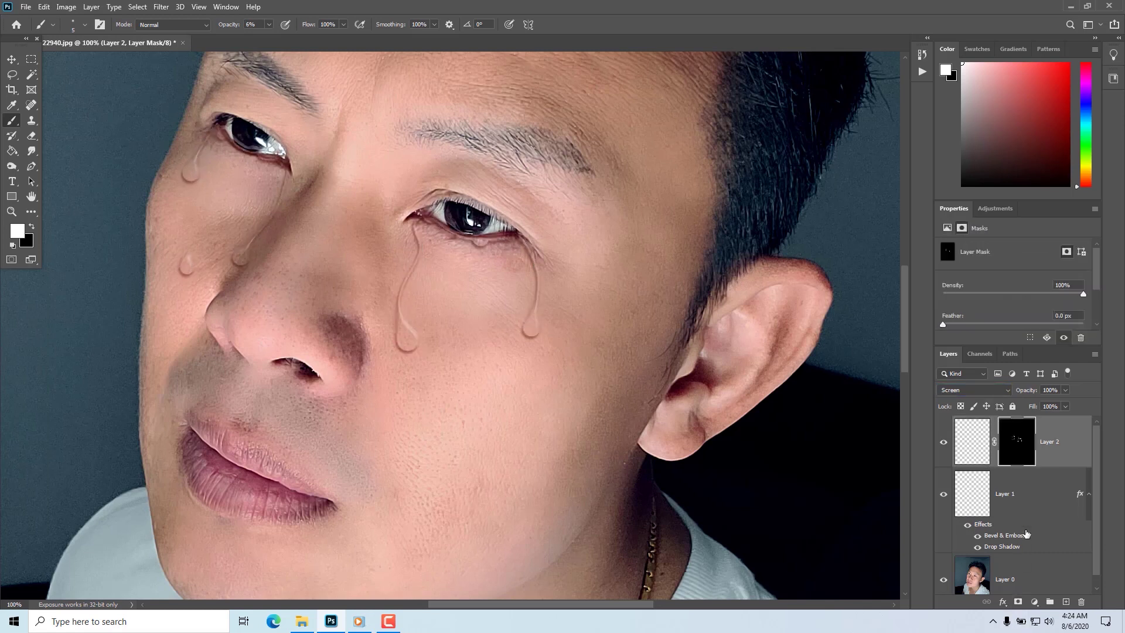
pyautogui.click(976, 445)
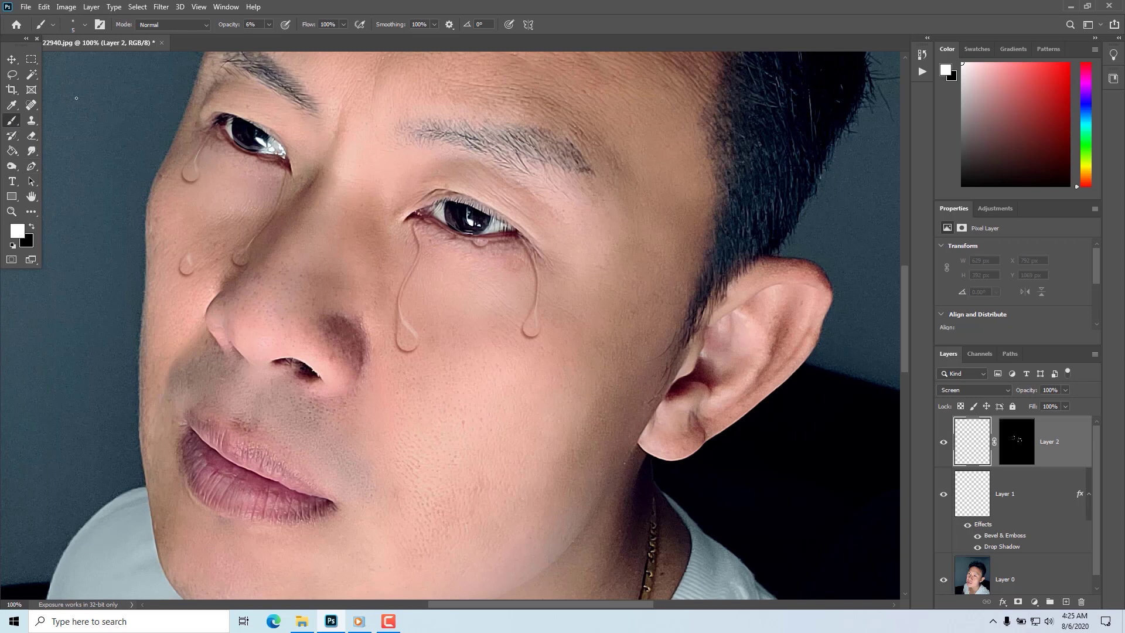
# Step: Set the brush to 0% hardness and 14 px size, then zoom the canvas to 200%
pyautogui.click(269, 25)
pyautogui.click(84, 24)
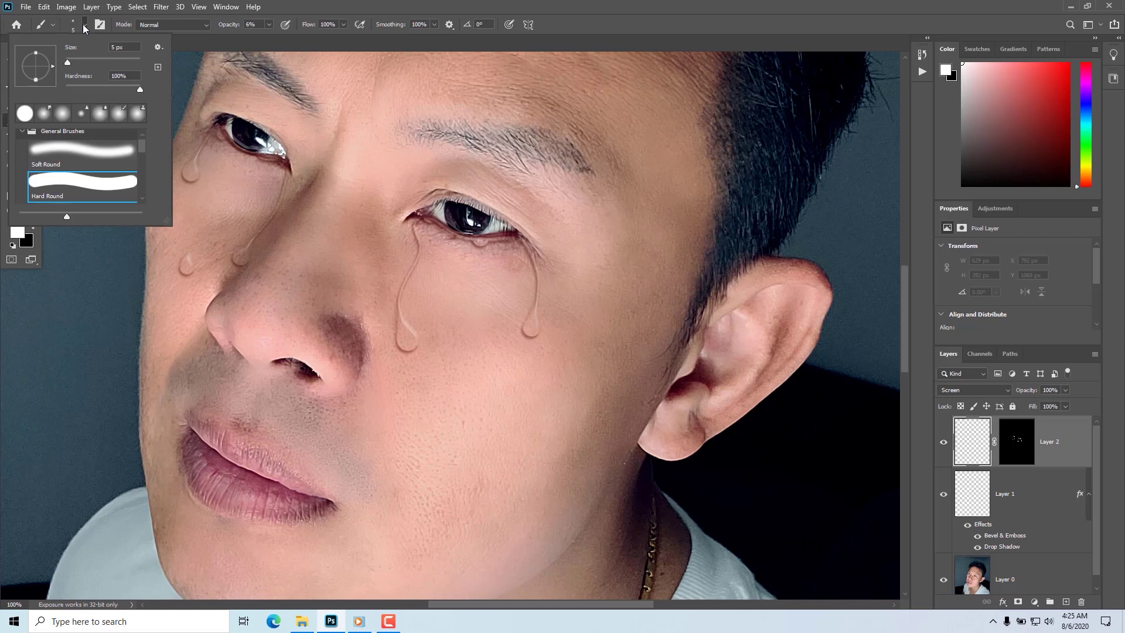
pyautogui.moveTo(139, 89)
pyautogui.mouseDown()
pyautogui.moveTo(47, 85)
pyautogui.moveTo(94, 62)
pyautogui.mouseUp()
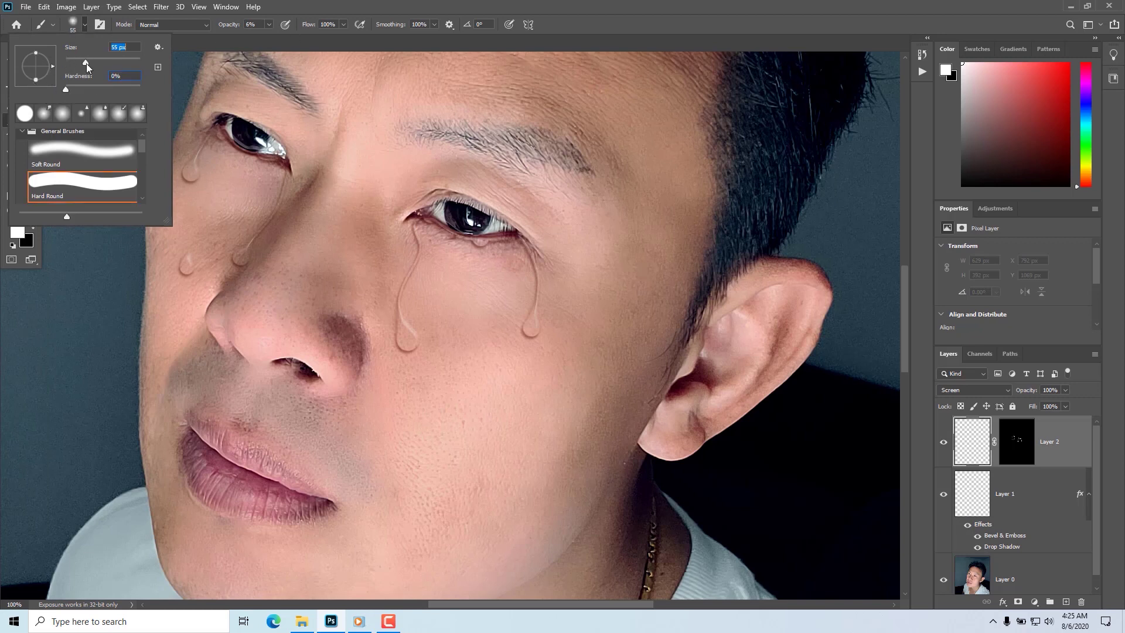
pyautogui.click(391, 336)
pyautogui.click(85, 25)
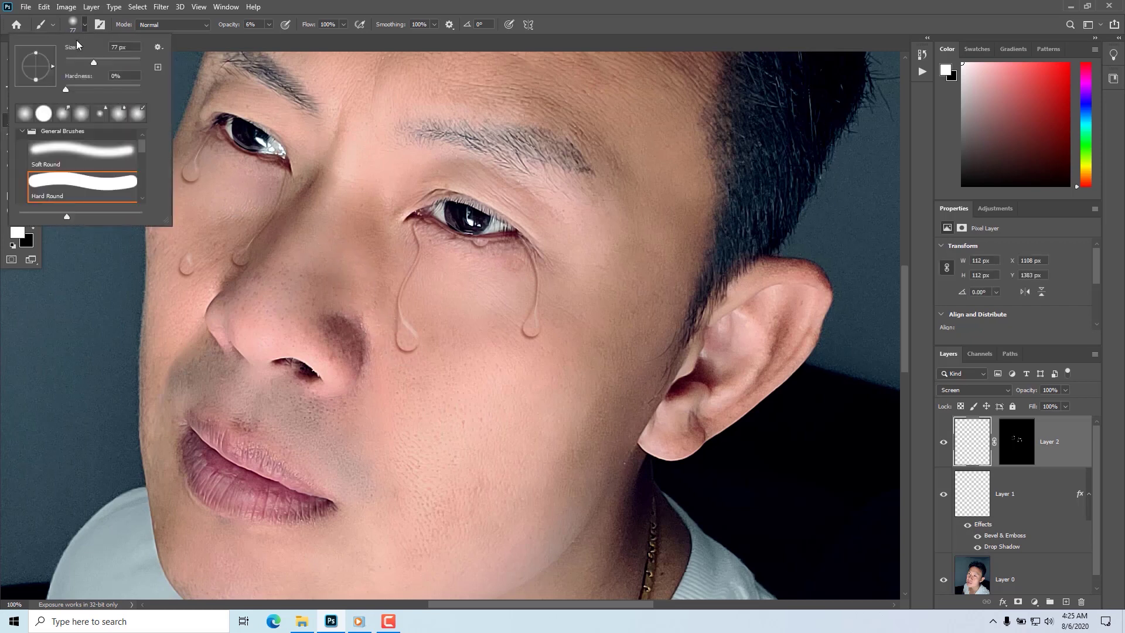
pyautogui.moveTo(72, 61); pyautogui.dragTo(71, 61)
pyautogui.click(695, 1)
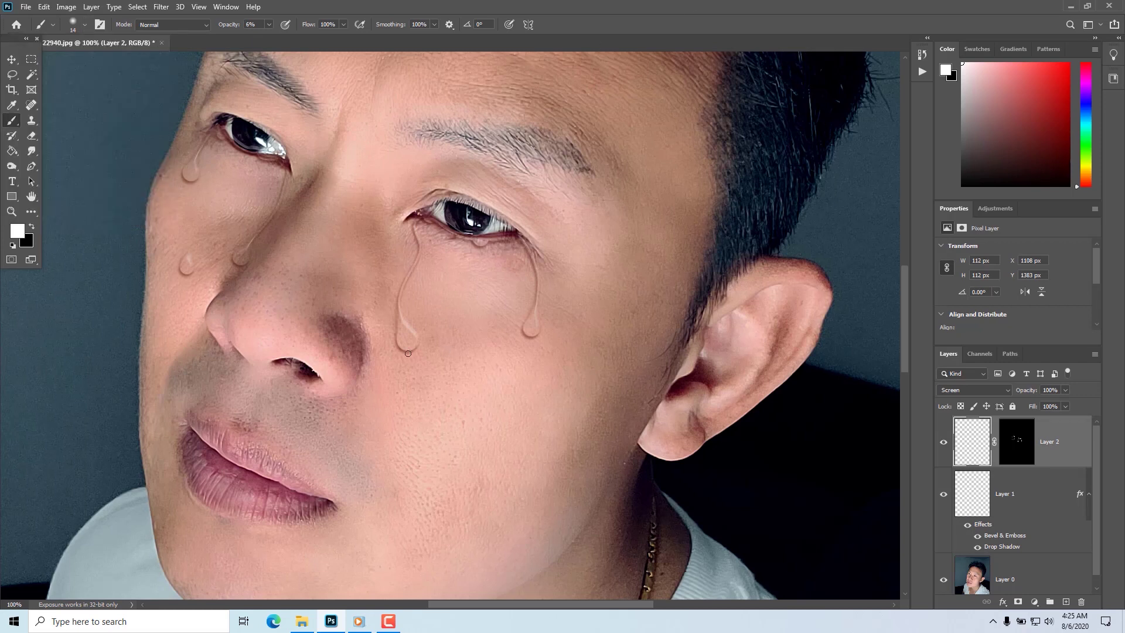
pyautogui.scroll(1, 408, 354)
pyautogui.scroll(1, 406, 350)
pyautogui.scroll(1, 403, 346)
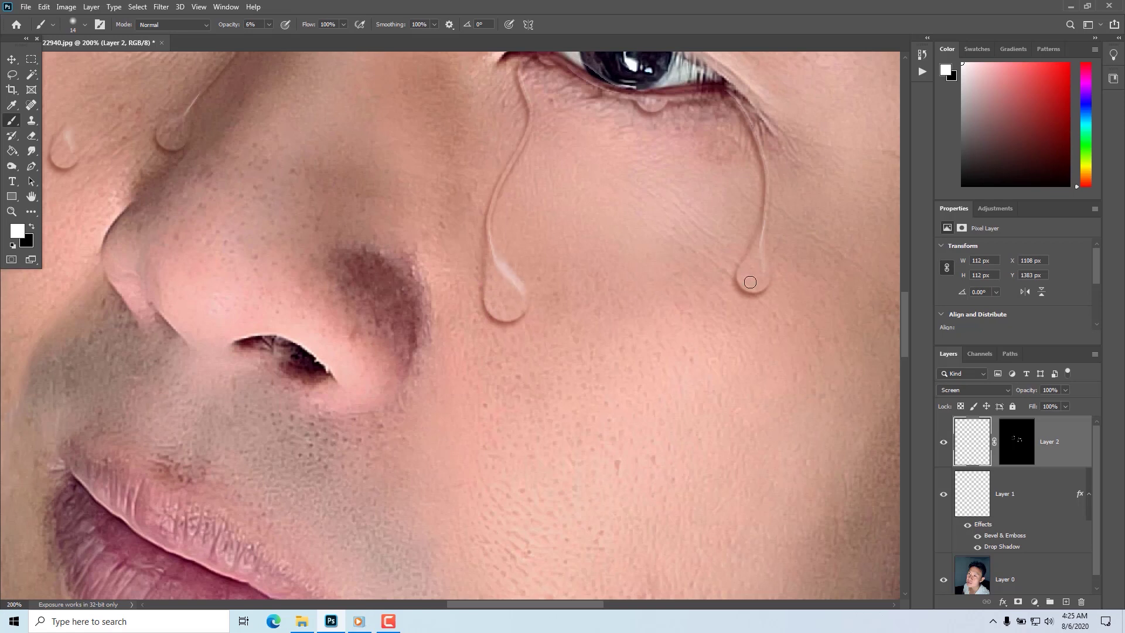
# Step: Test a highlight at 49% brush opacity on the tear trail, then undo it as too bright
pyautogui.moveTo(759, 255); pyautogui.dragTo(761, 241)
pyautogui.click(270, 24)
pyautogui.moveTo(269, 37); pyautogui.dragTo(293, 37)
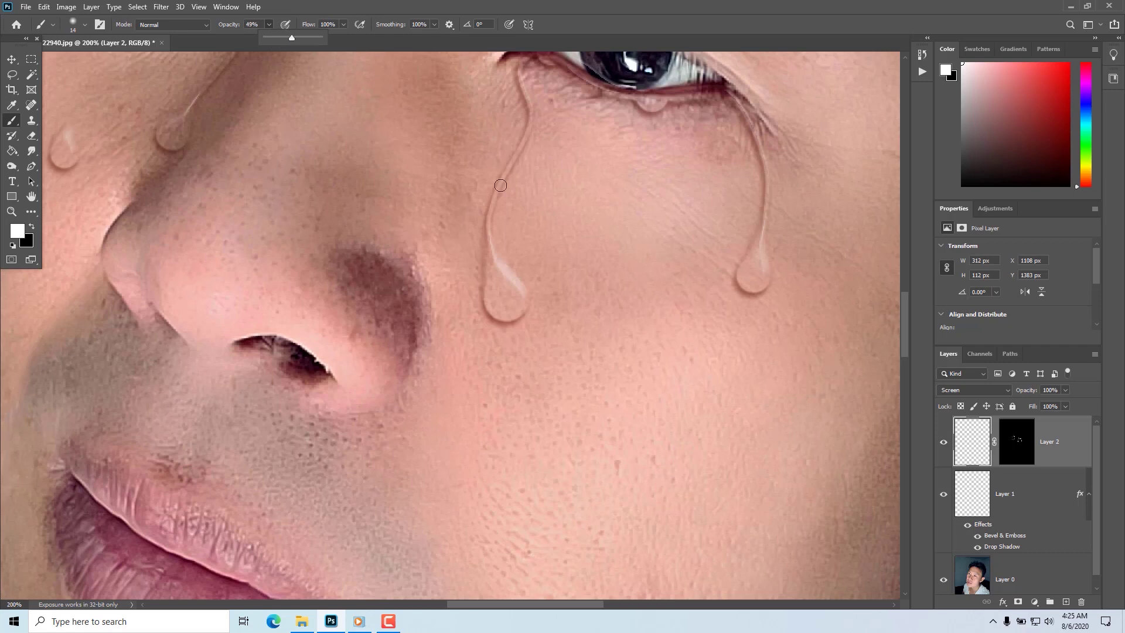
pyautogui.click(497, 199)
pyautogui.moveTo(493, 221); pyautogui.dragTo(490, 206)
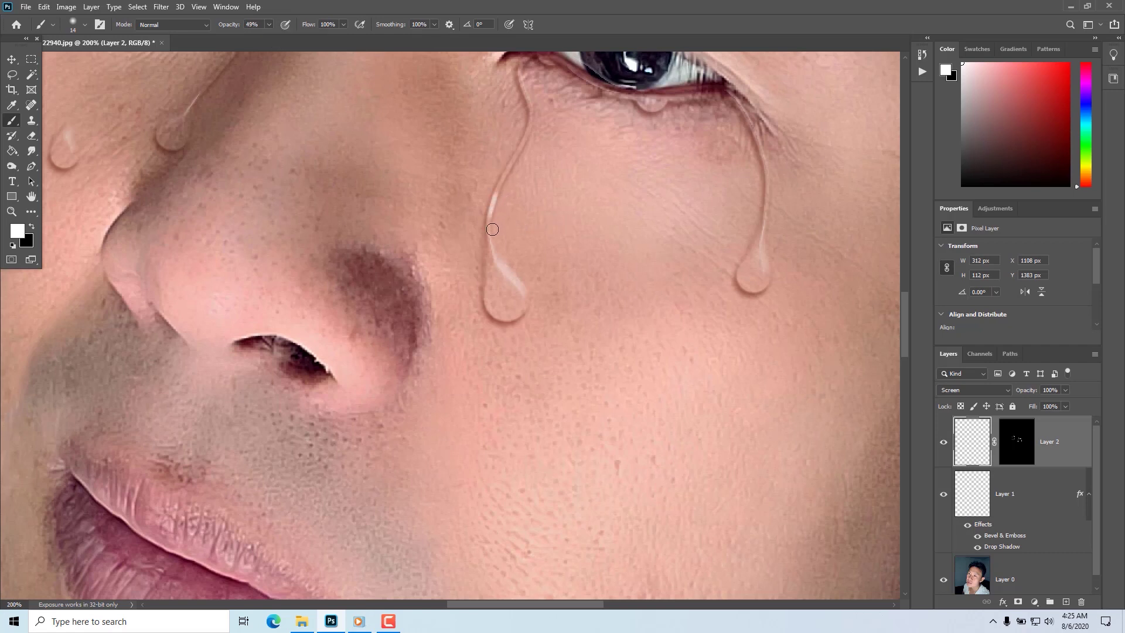
pyautogui.hotkey('ctrl', 'z')
# Step: At 12% opacity, paint white highlights on the left tear drop and upper trail
pyautogui.click(269, 25)
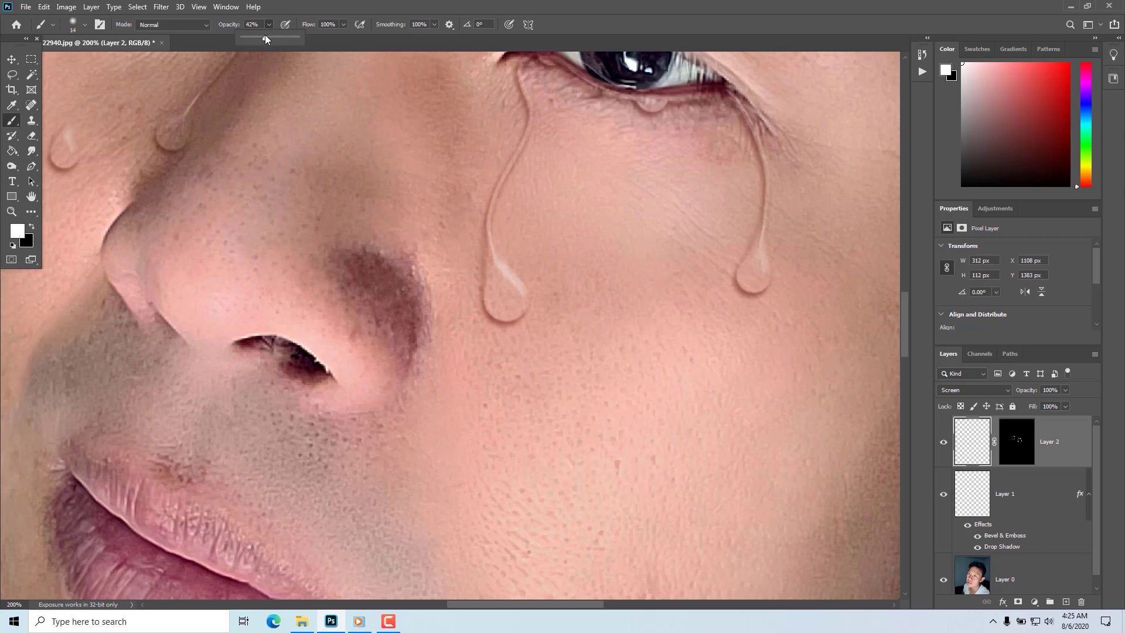
pyautogui.moveTo(251, 36); pyautogui.dragTo(248, 37)
pyautogui.click(764, 264)
pyautogui.moveTo(710, 174); pyautogui.dragTo(715, 202)
pyautogui.moveTo(214, 174); pyautogui.dragTo(289, 225)
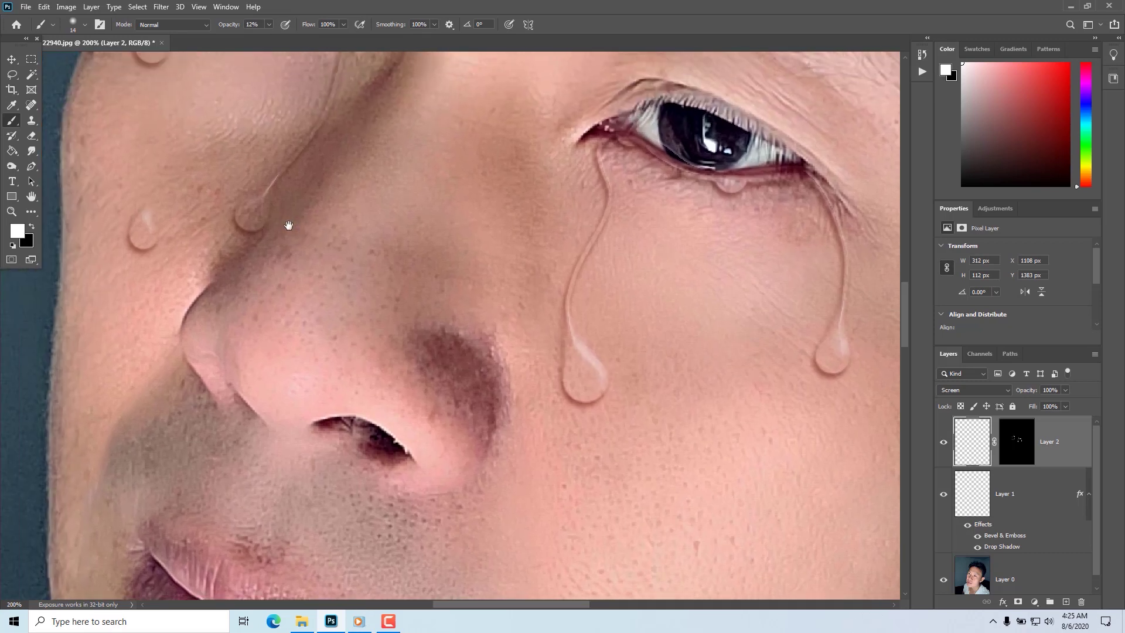
pyautogui.moveTo(147, 221); pyautogui.dragTo(151, 233)
pyautogui.moveTo(339, 199); pyautogui.dragTo(369, 281)
pyautogui.moveTo(199, 111); pyautogui.dragTo(193, 133)
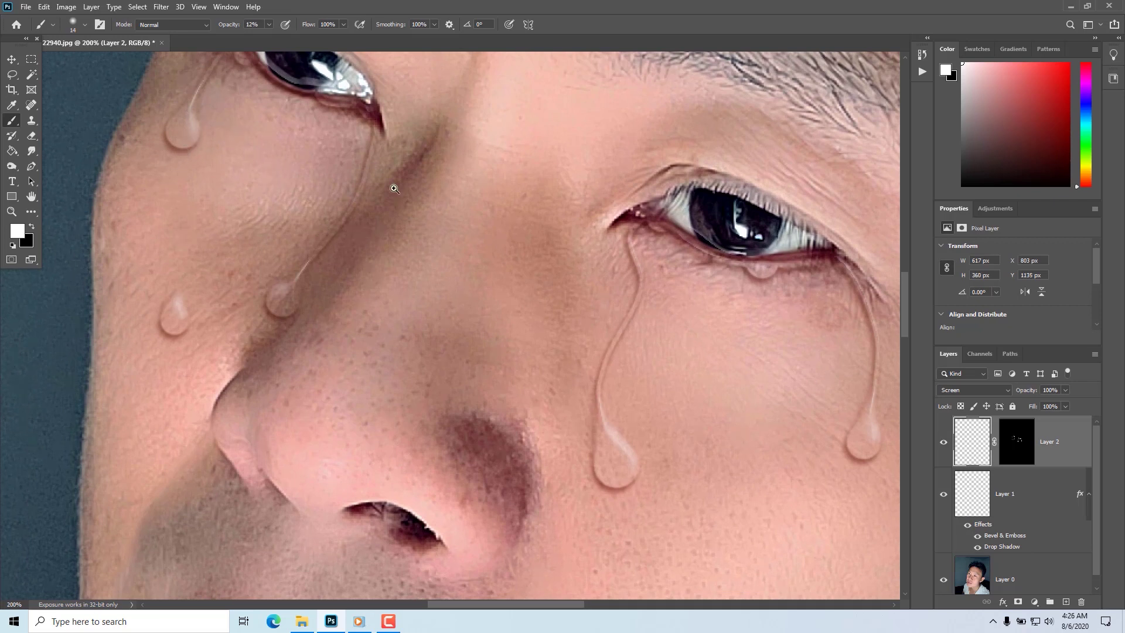
# Step: Brush faint highlights along both lower eyelids, resizing the brush, then zoom out to the whole face
pyautogui.press('[')
pyautogui.press('[')
pyautogui.press('[')
pyautogui.scroll(2, 223, 305)
pyautogui.scroll(2, 488, 336)
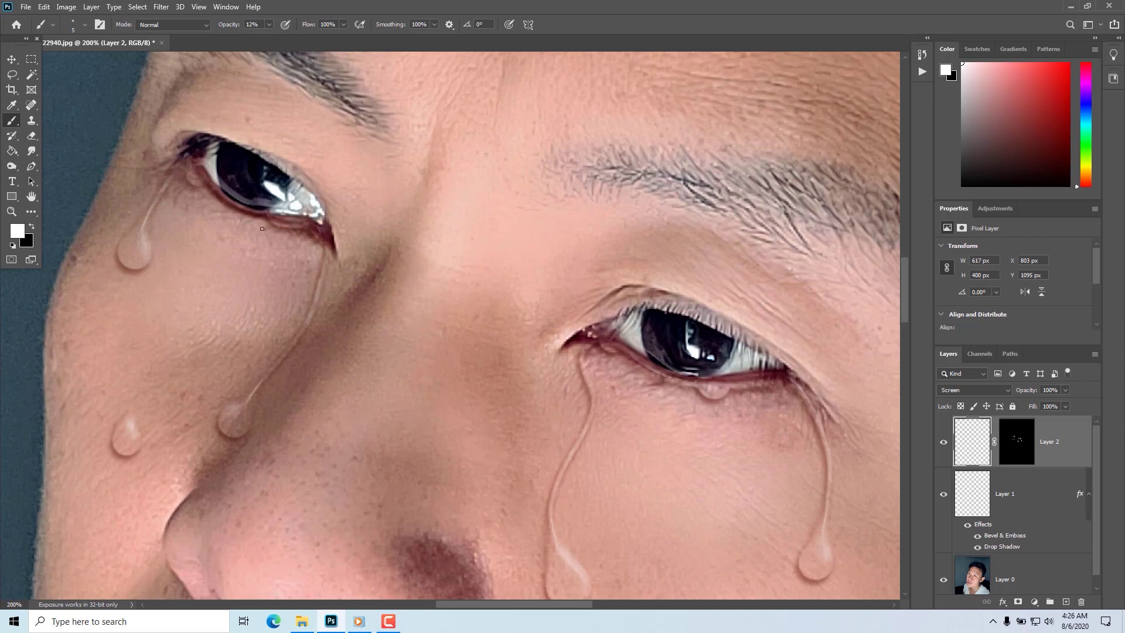
pyautogui.press(']')
pyautogui.press(']')
pyautogui.press(']')
pyautogui.moveTo(231, 196); pyautogui.dragTo(226, 192)
pyautogui.press(']')
pyautogui.moveTo(663, 349); pyautogui.dragTo(656, 355)
pyautogui.press('[')
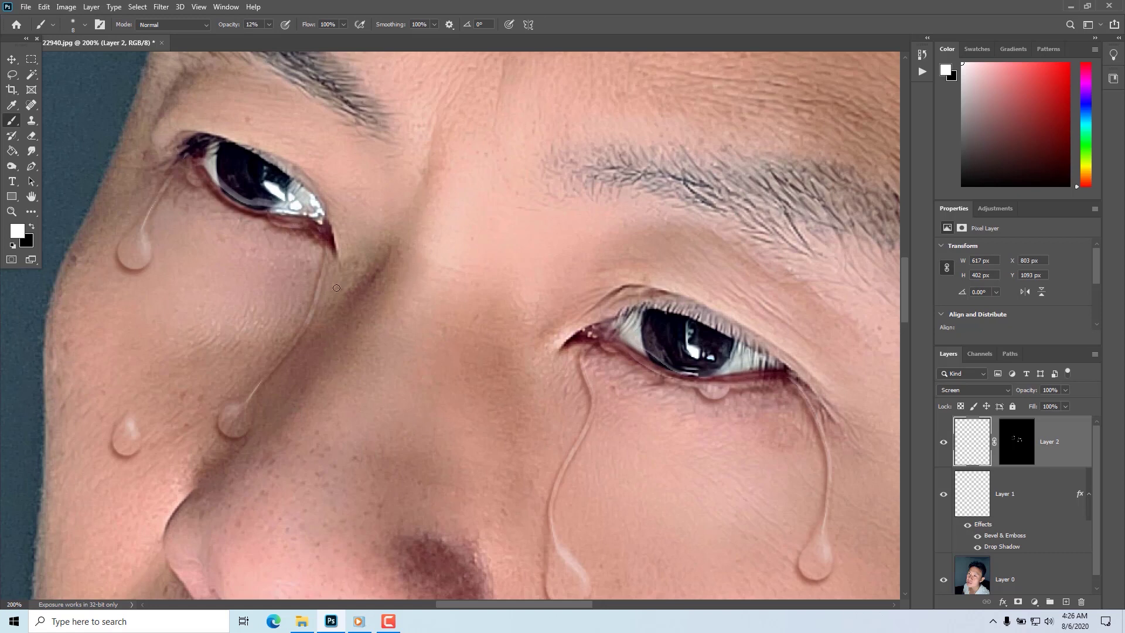
pyautogui.keyDown('alt'); pyautogui.click(424, 283); pyautogui.keyUp('alt')
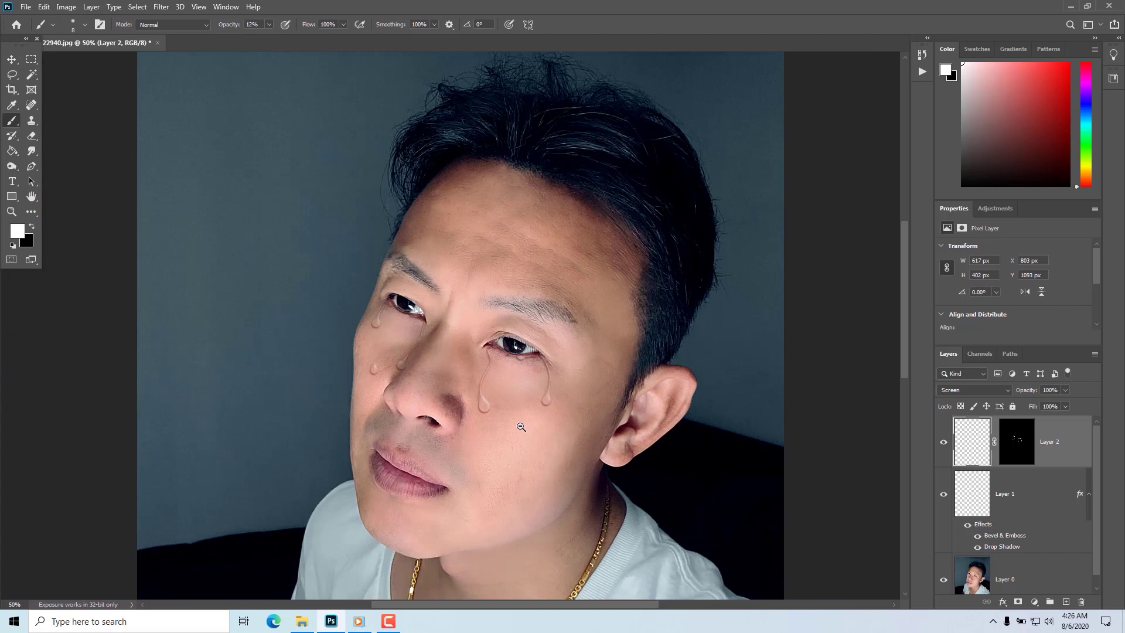
pyautogui.keyDown('alt'); pyautogui.click(521, 427); pyautogui.keyUp('alt')
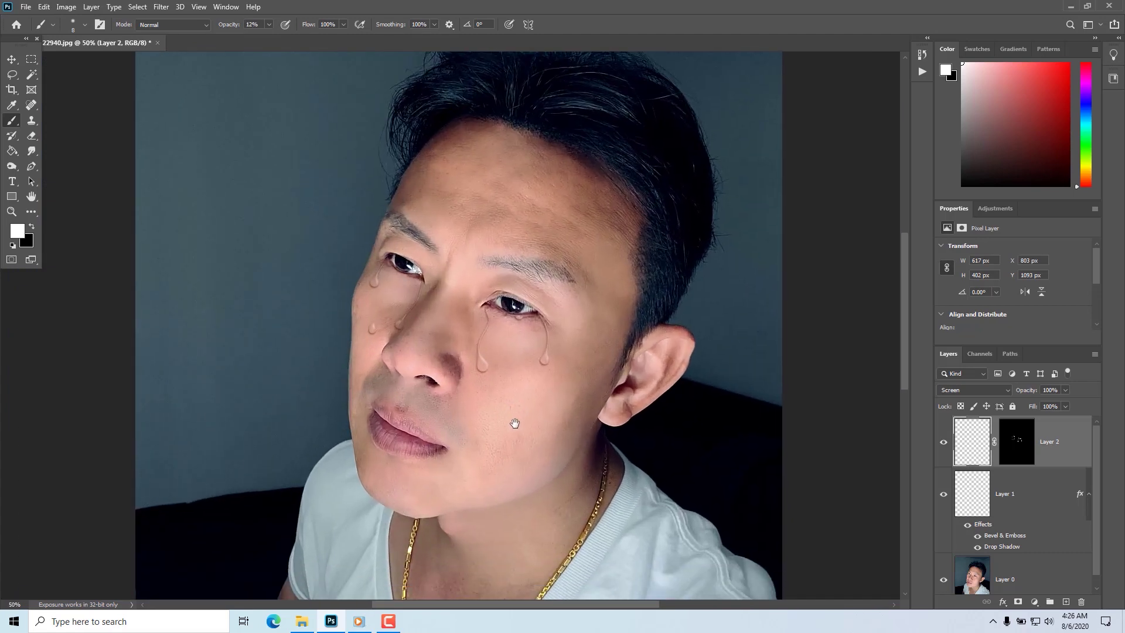
pyautogui.keyDown('alt'); pyautogui.click(526, 370); pyautogui.keyUp('alt')
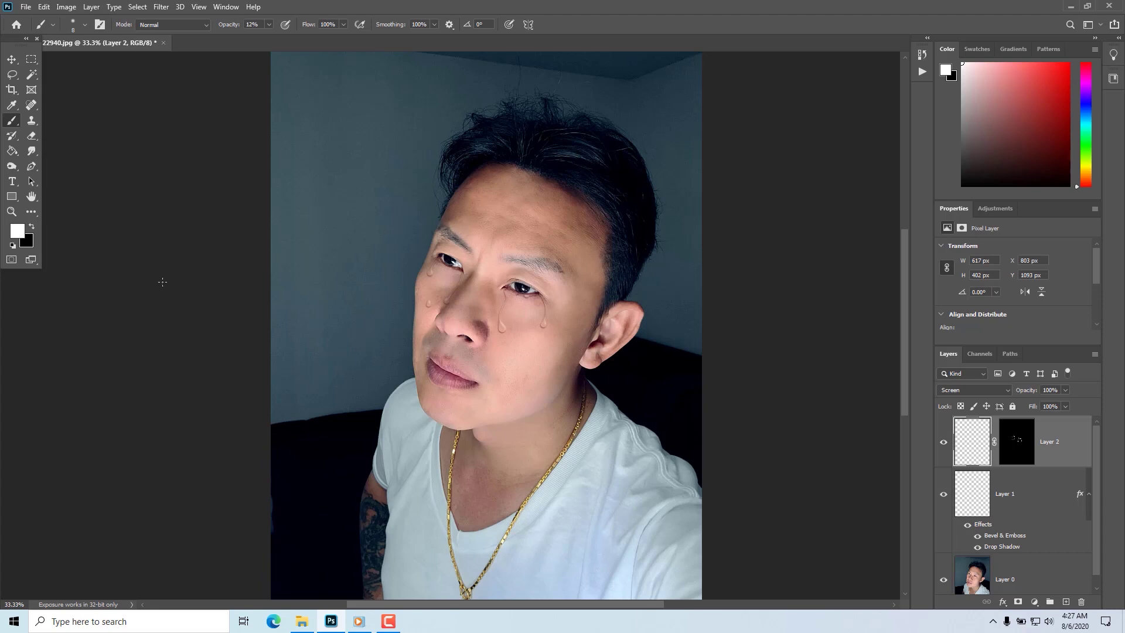
# Step: Save the finished portrait to the Desktop as a JPEG named 'chen'
pyautogui.click(26, 7)
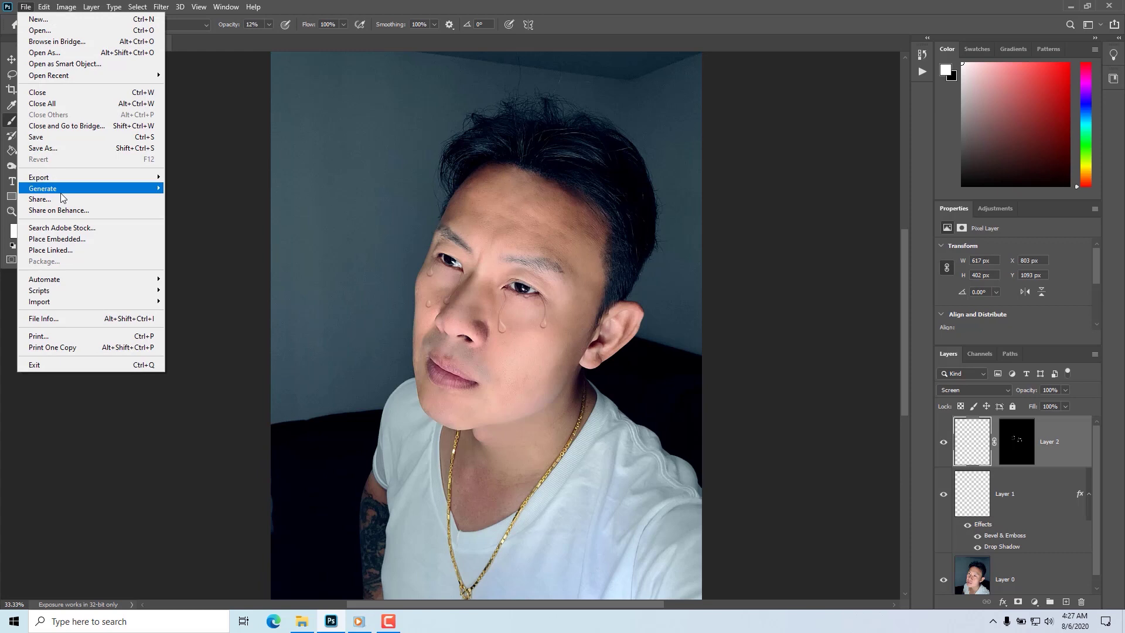
pyautogui.click(87, 148)
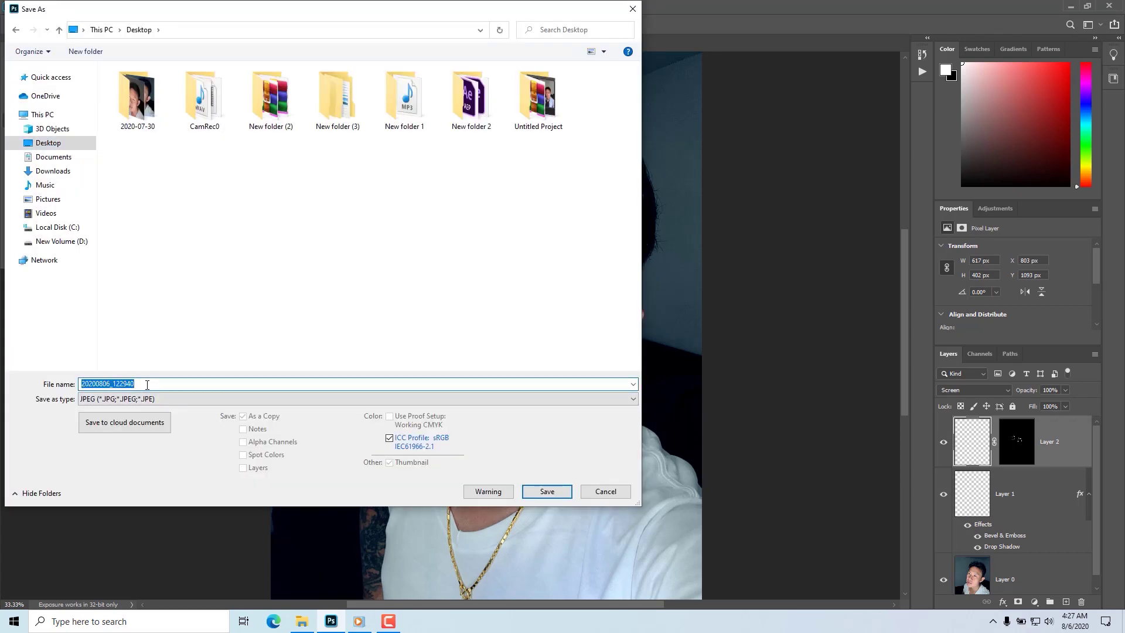
pyautogui.write('chen')
pyautogui.click(546, 491)
pyautogui.click(627, 154)
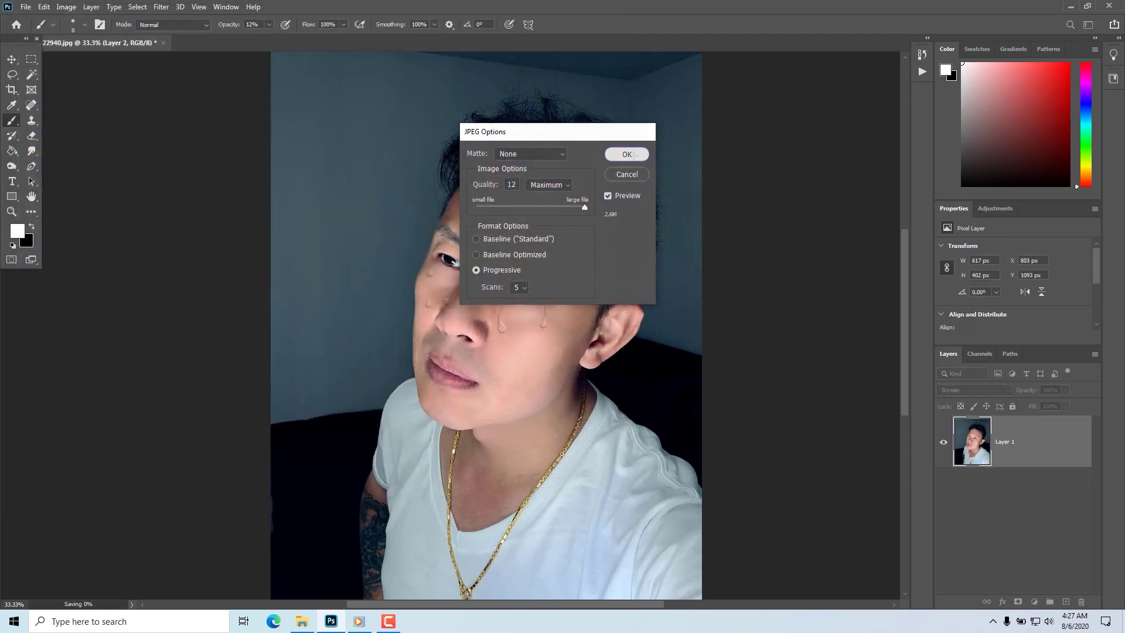
# Step: Accept Quality 12 JPEG options, then view 'chen' in Photos zoomed in on the tears
pyautogui.click(1071, 6)
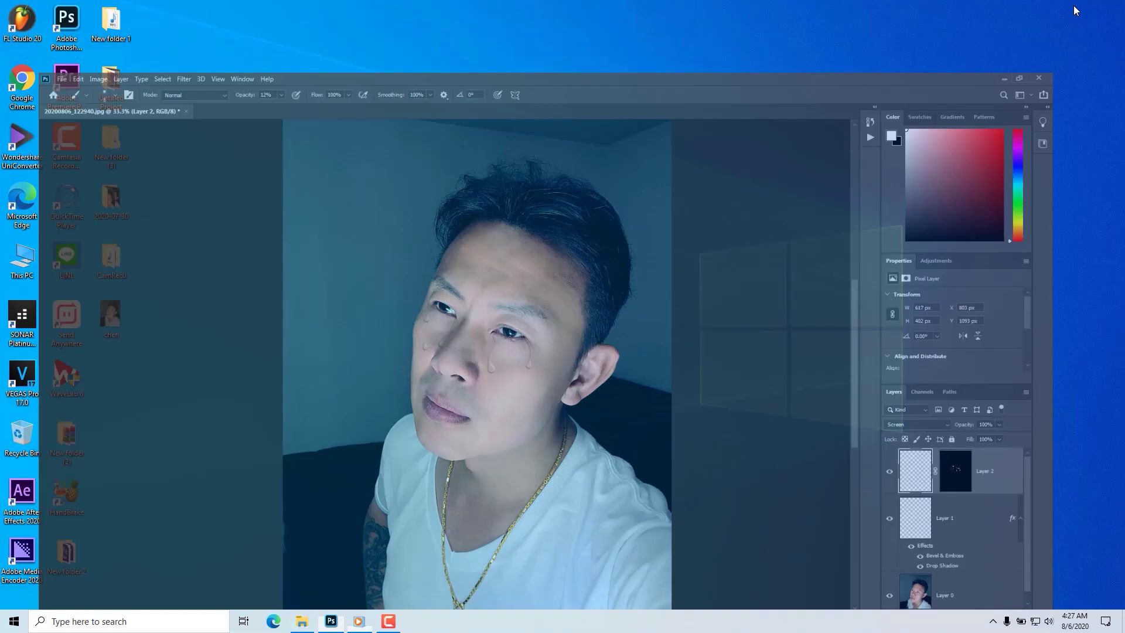
pyautogui.doubleClick(116, 315)
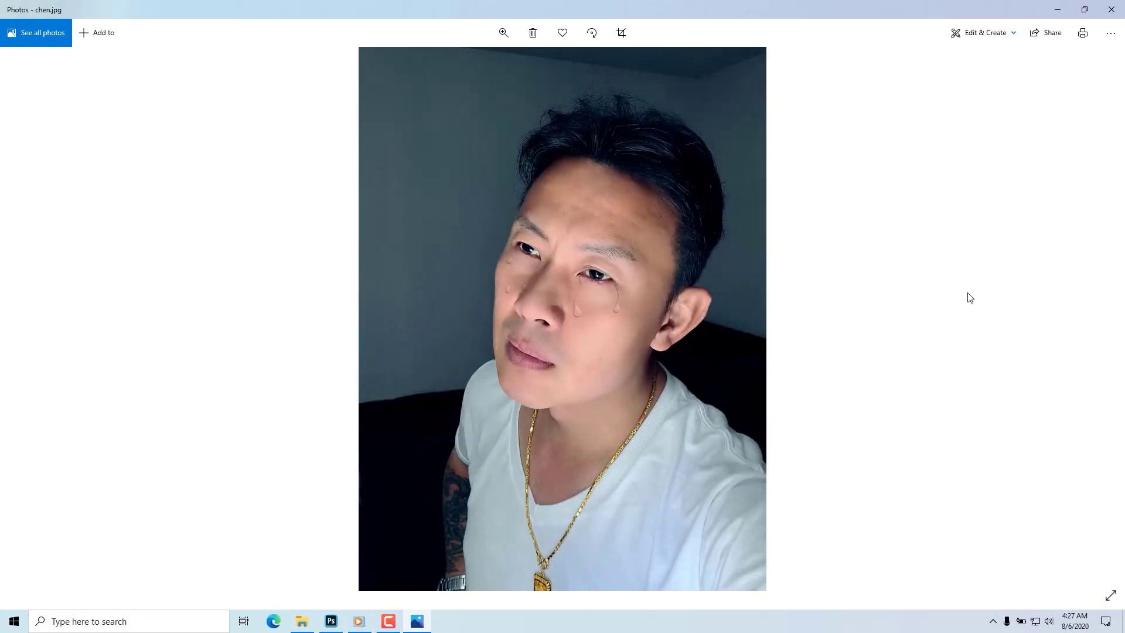
pyautogui.click(504, 30)
pyautogui.moveTo(450, 63); pyautogui.dragTo(454, 66)
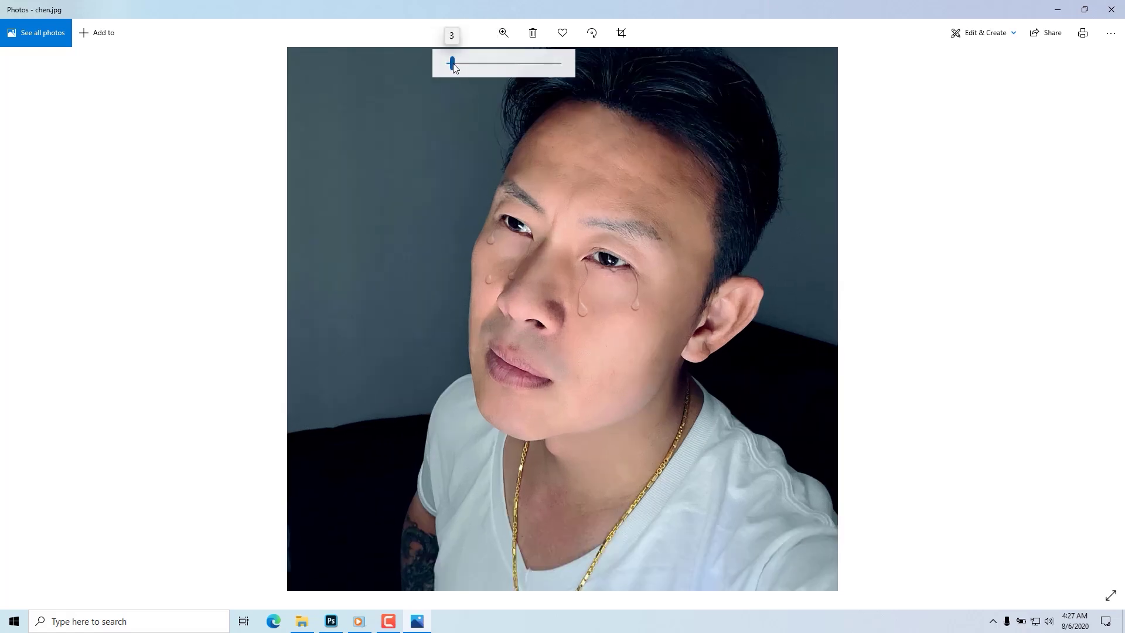
pyautogui.click(137, 262)
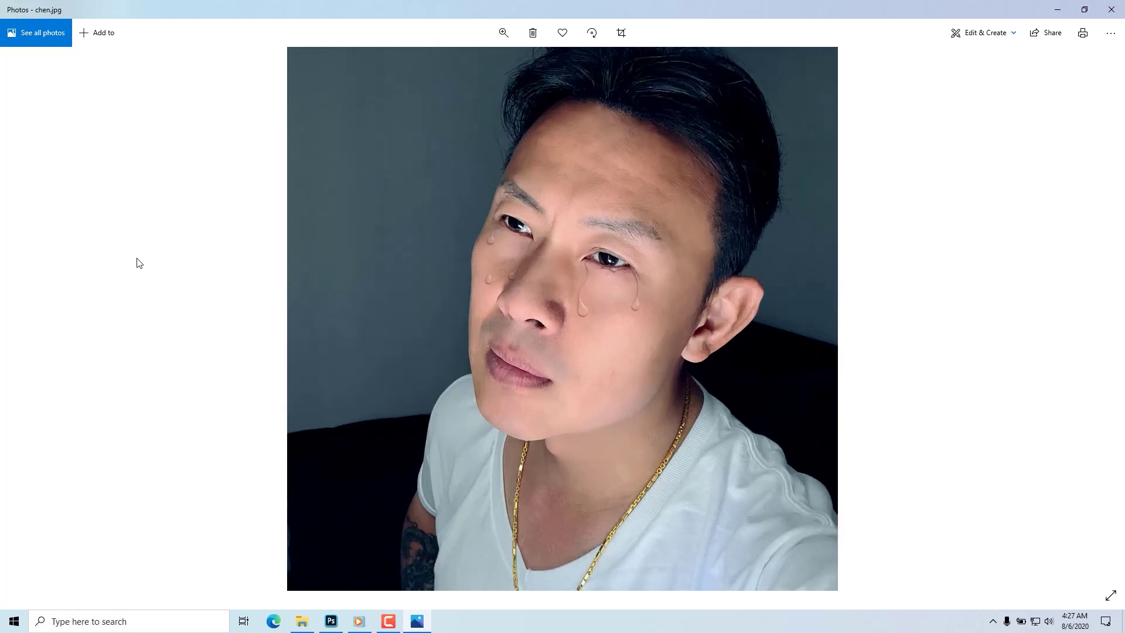